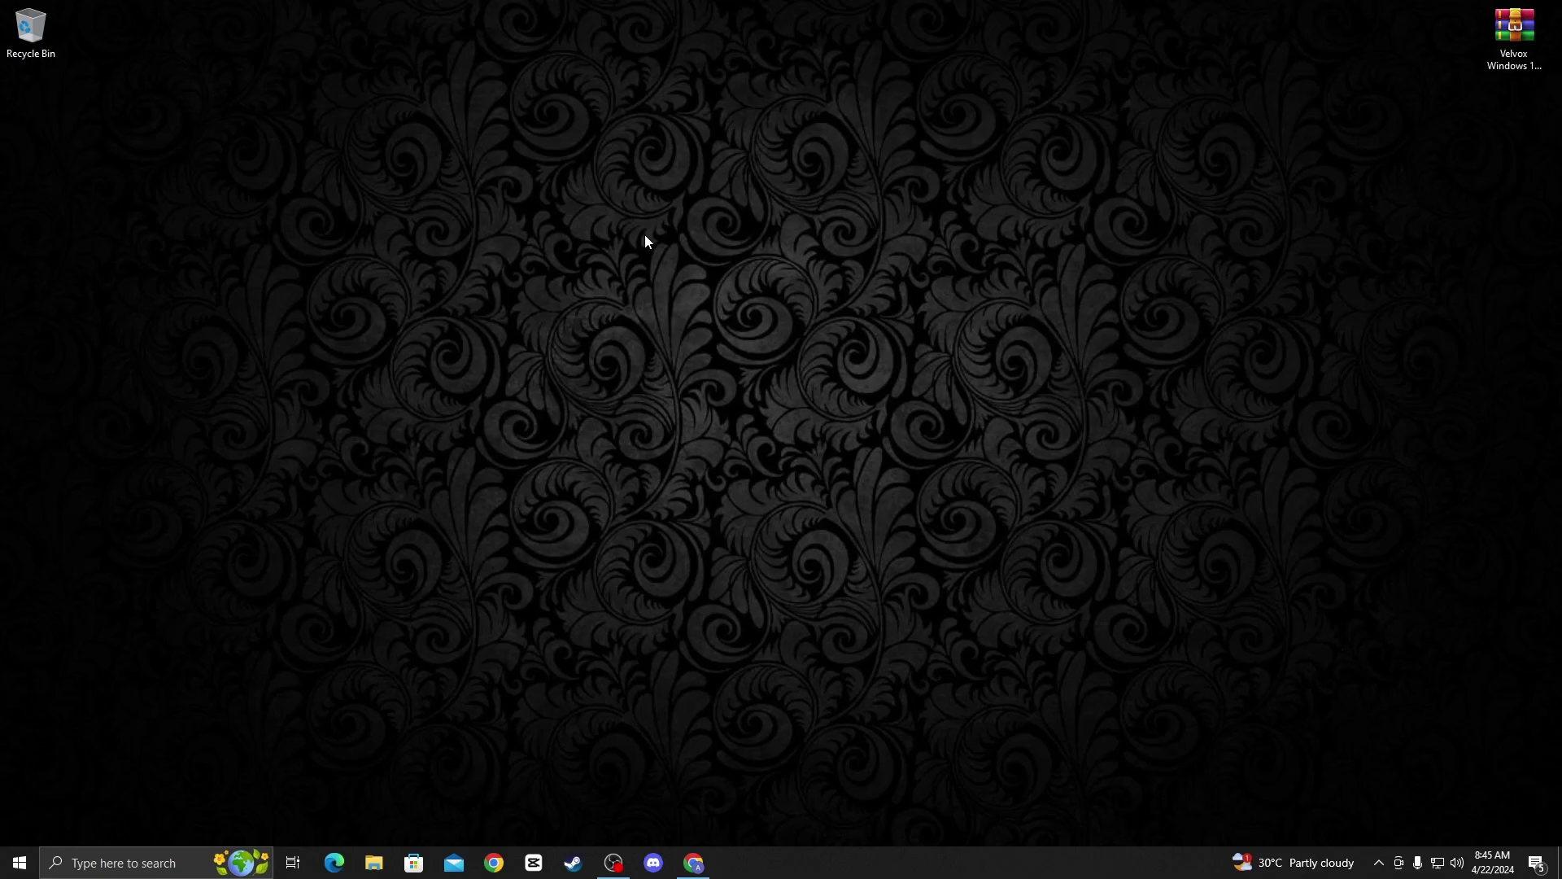
# Turn off welcome-experience notices, setup suggestions and app notifications in Notifications & actions
pyautogui.rightClick(645, 236)
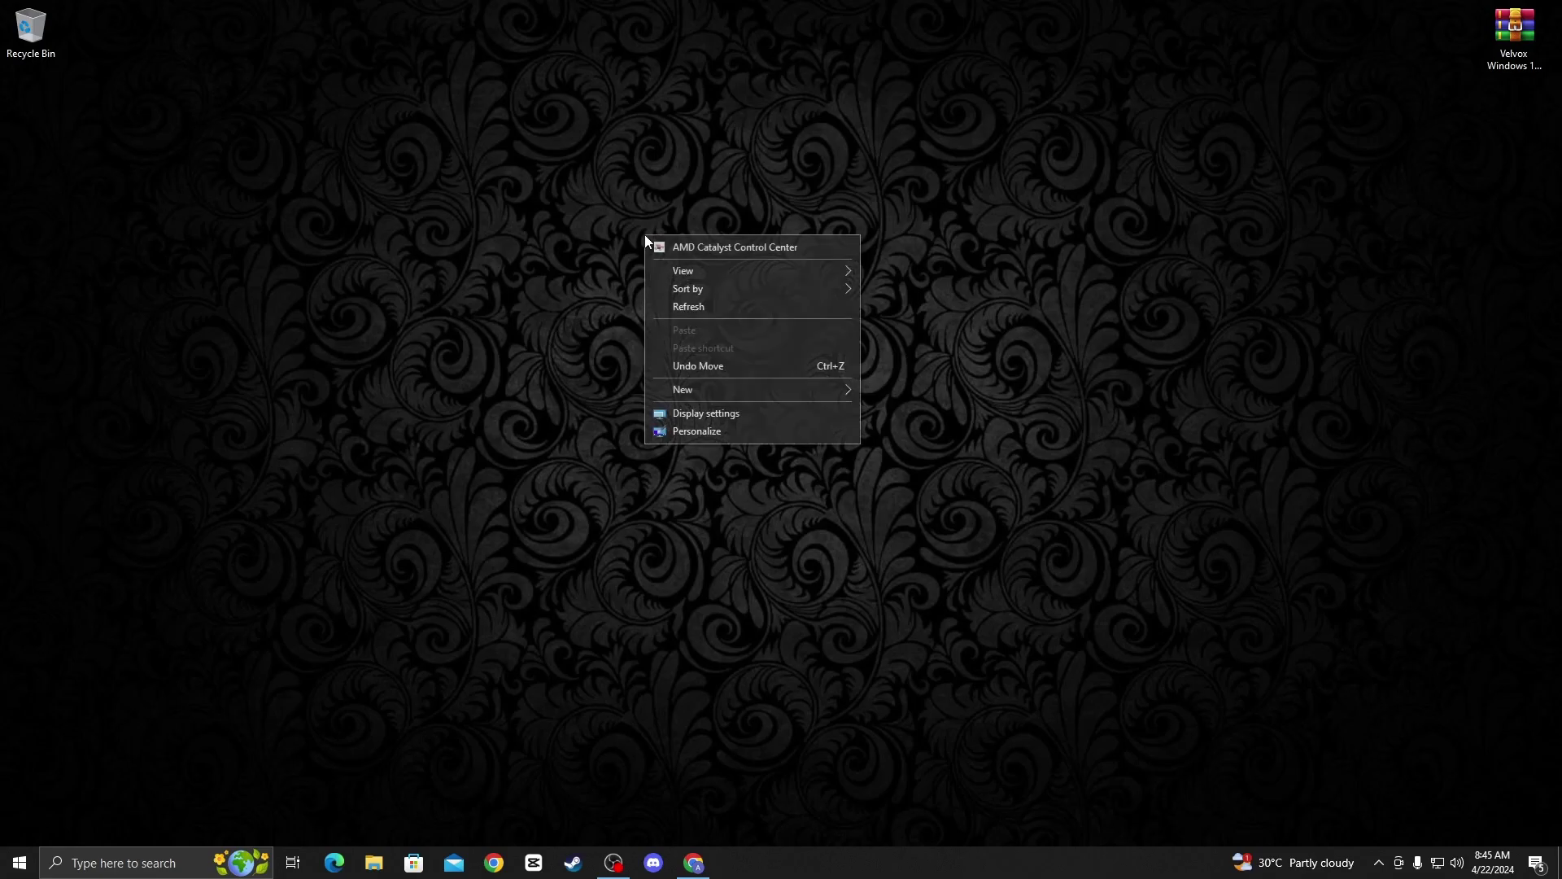
pyautogui.click(675, 416)
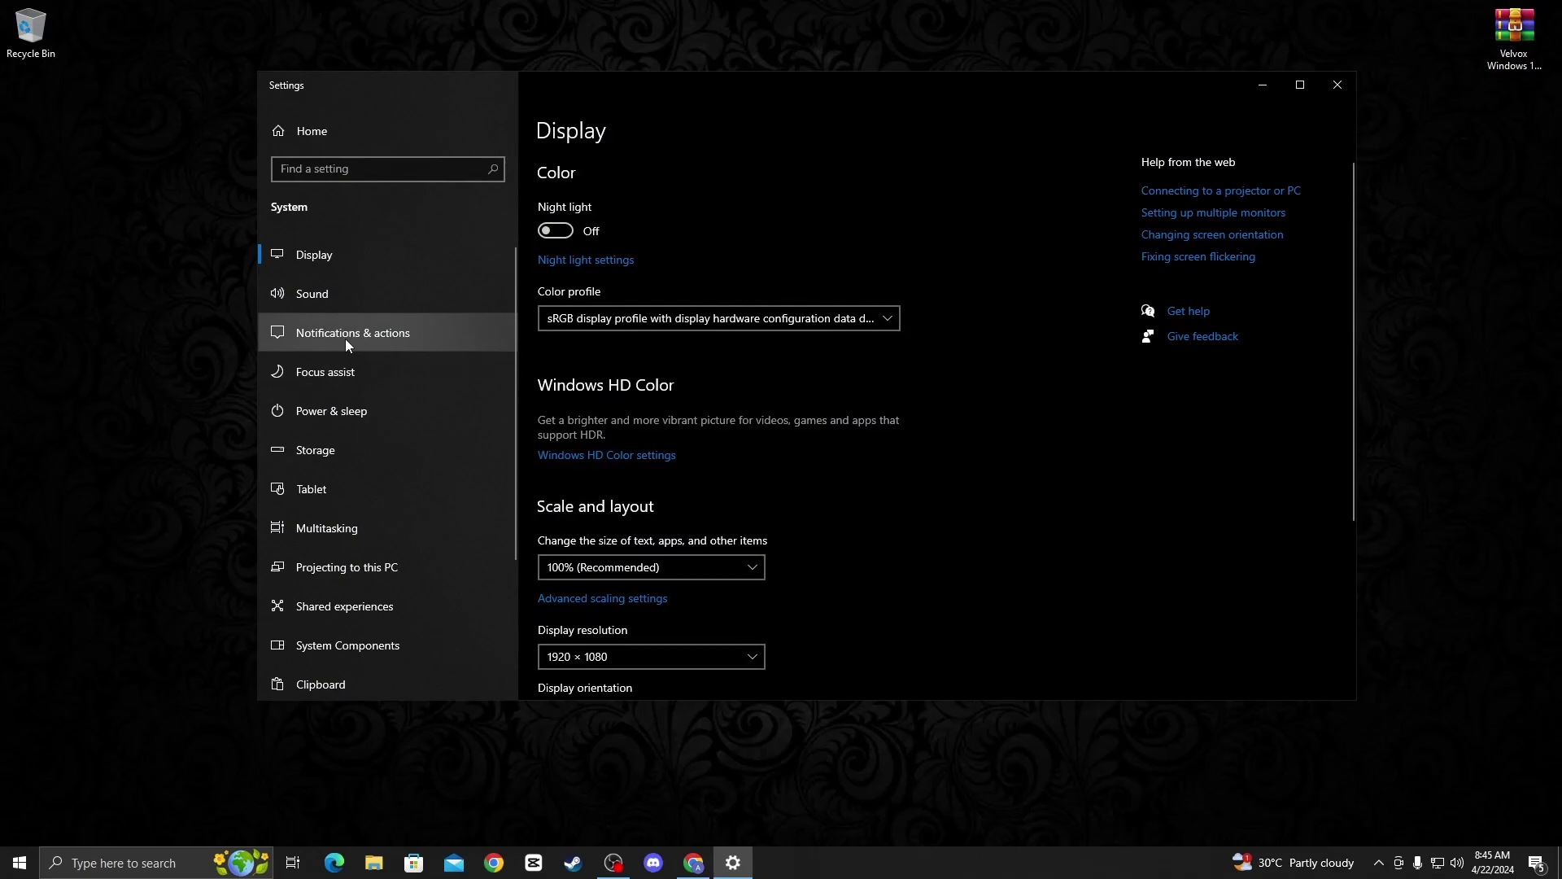
pyautogui.click(345, 338)
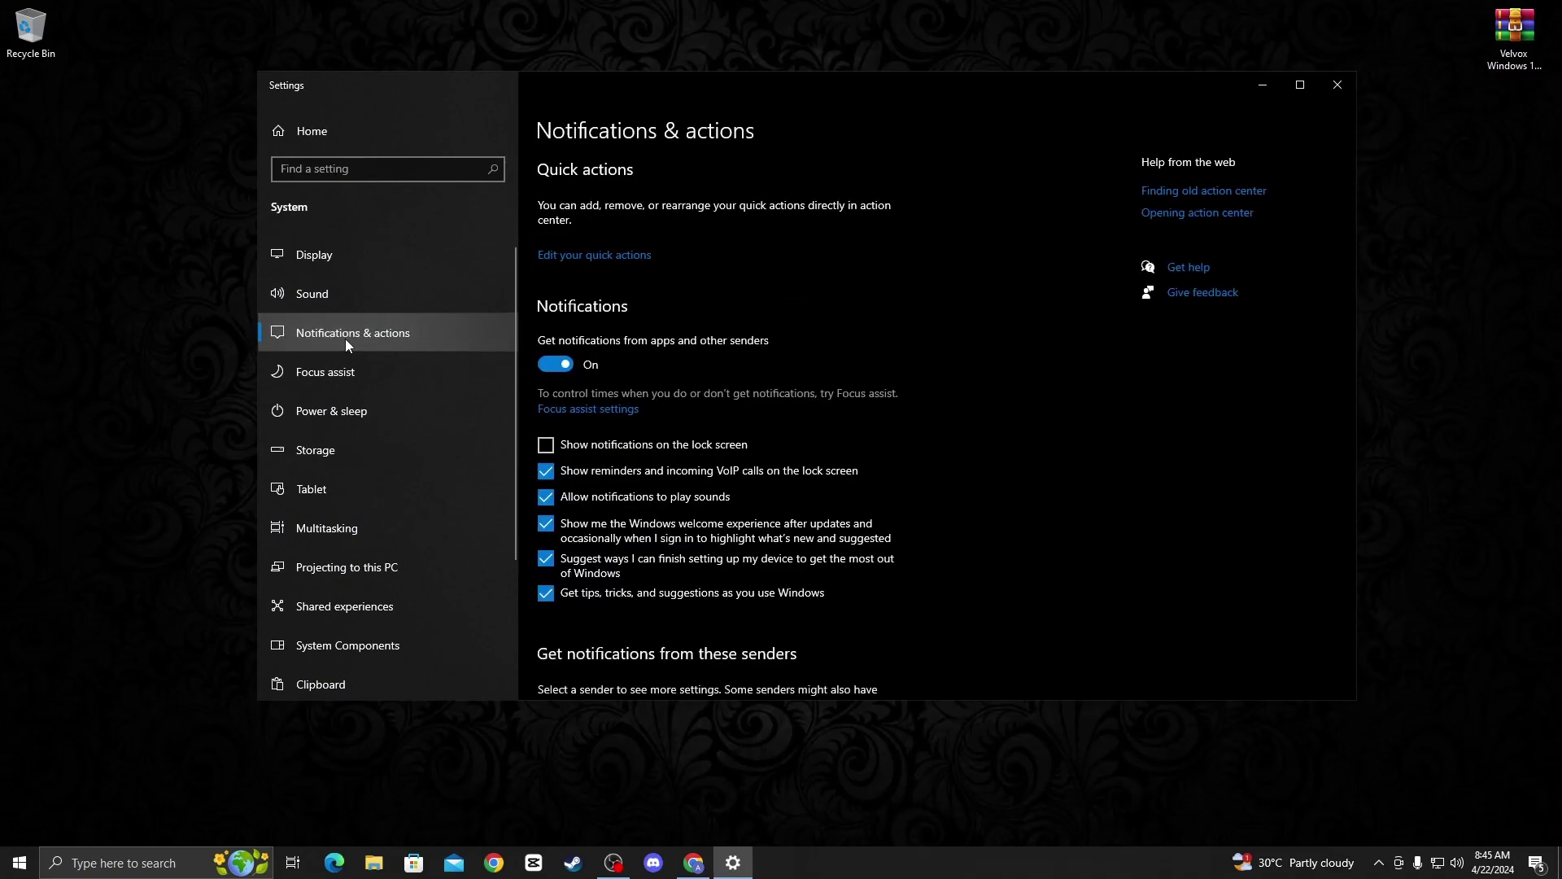
pyautogui.click(545, 524)
pyautogui.click(546, 559)
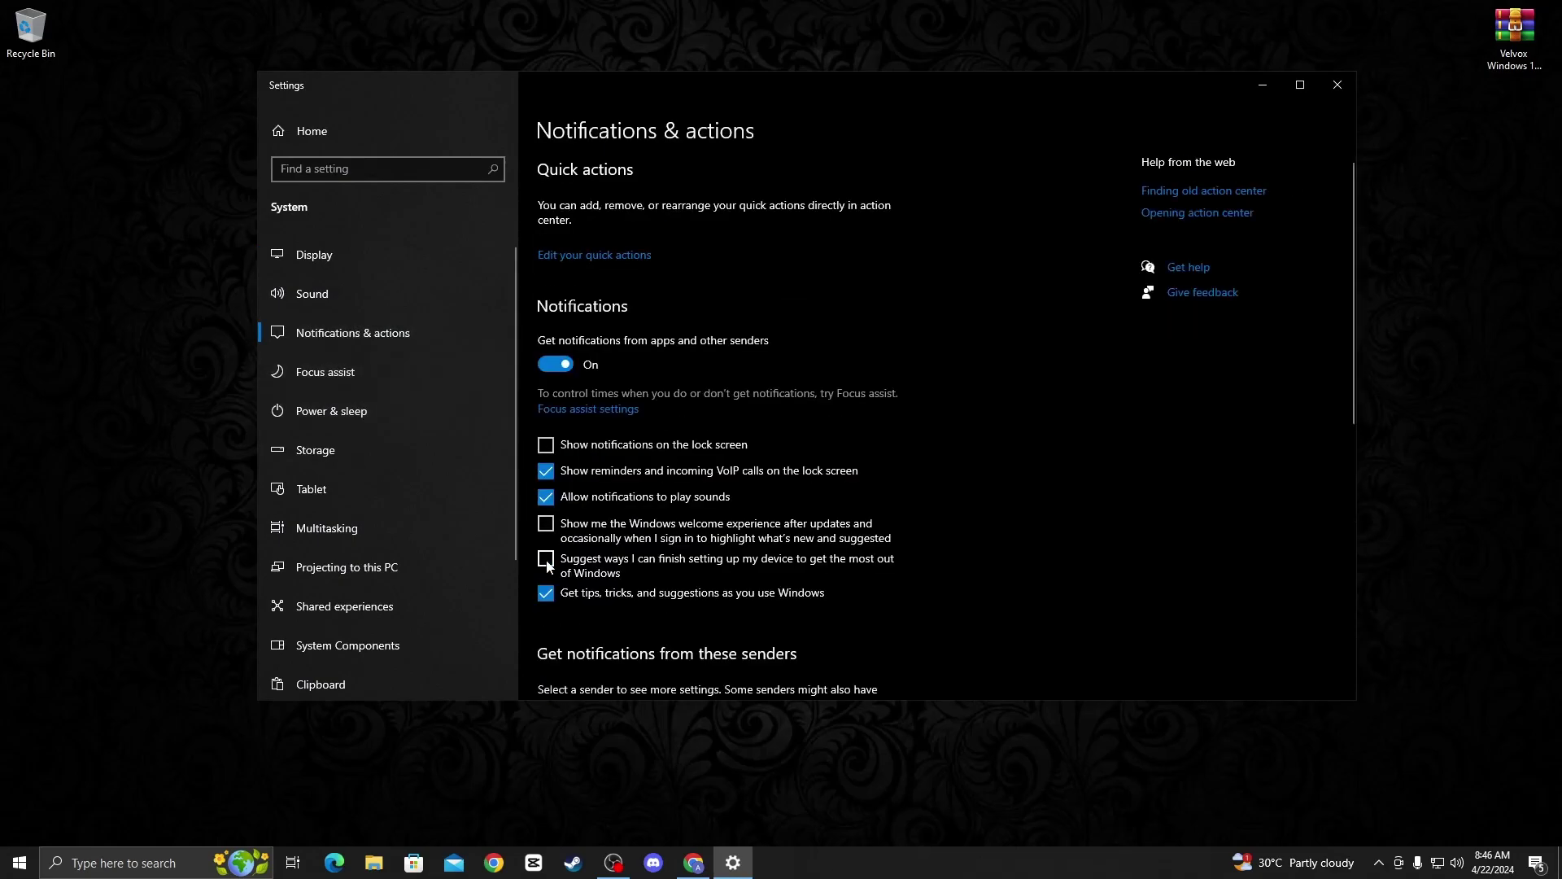
pyautogui.click(557, 363)
# Switch off Focus assist's duplicating-display, playing-a-game and full-screen automatic rules
pyautogui.click(343, 372)
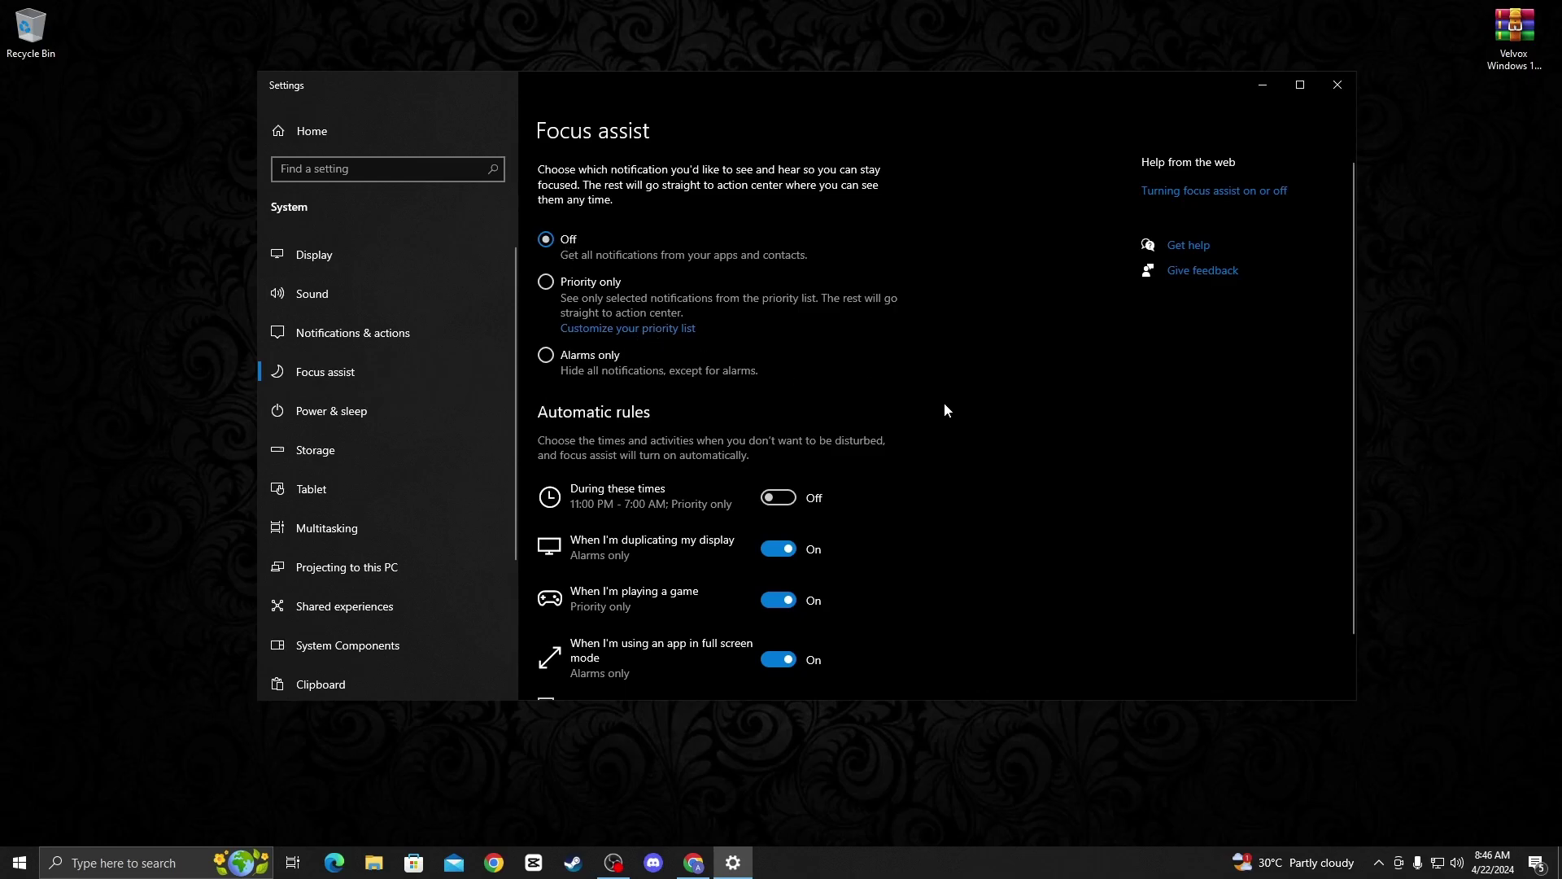
pyautogui.click(777, 550)
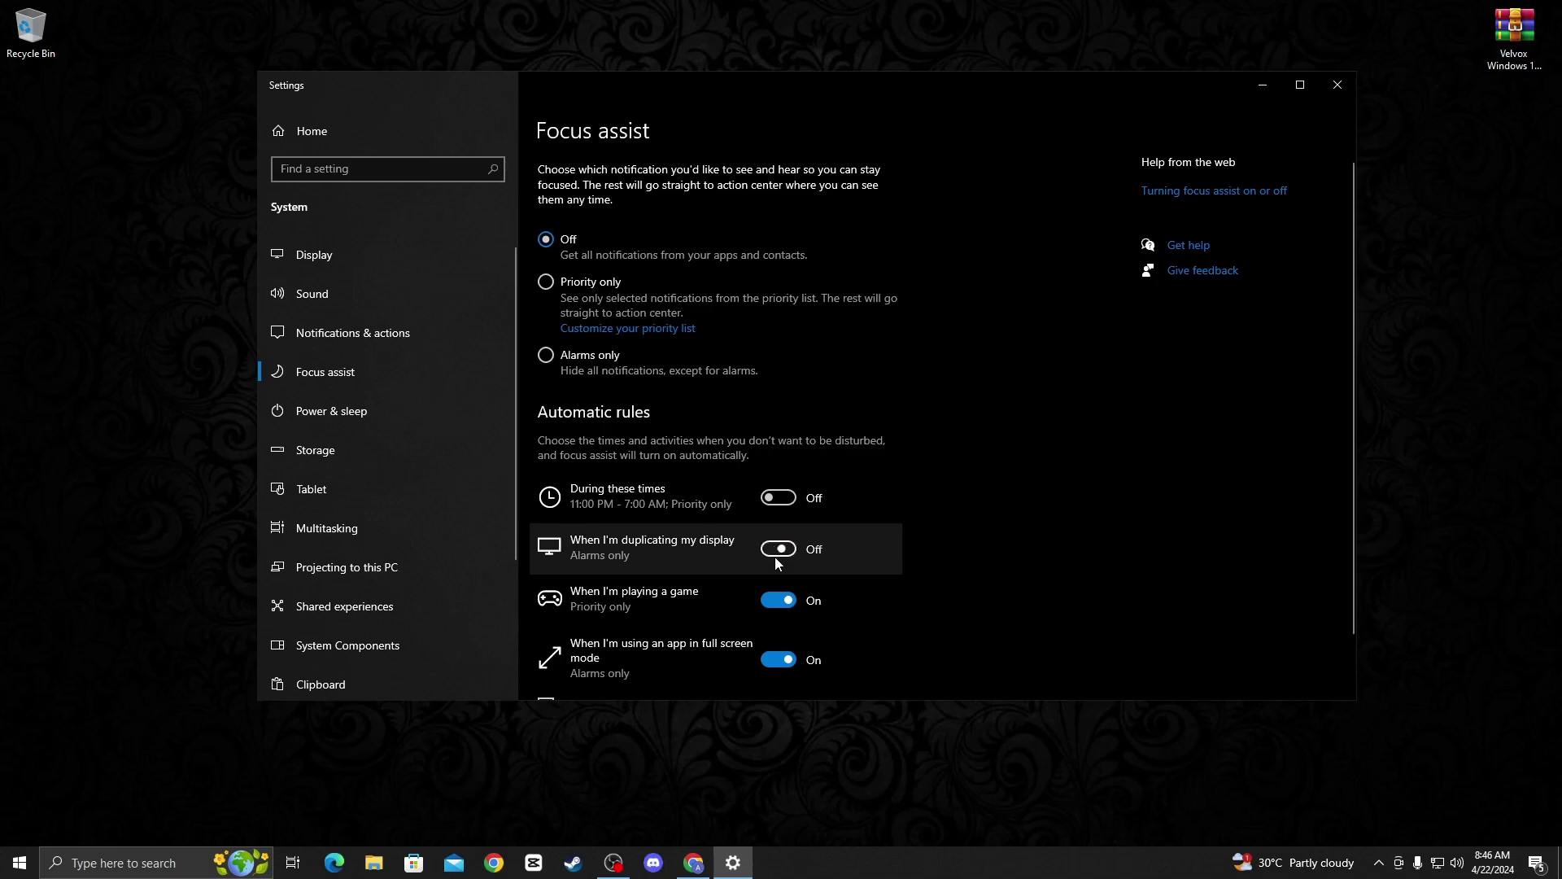
pyautogui.click(777, 600)
pyautogui.click(777, 660)
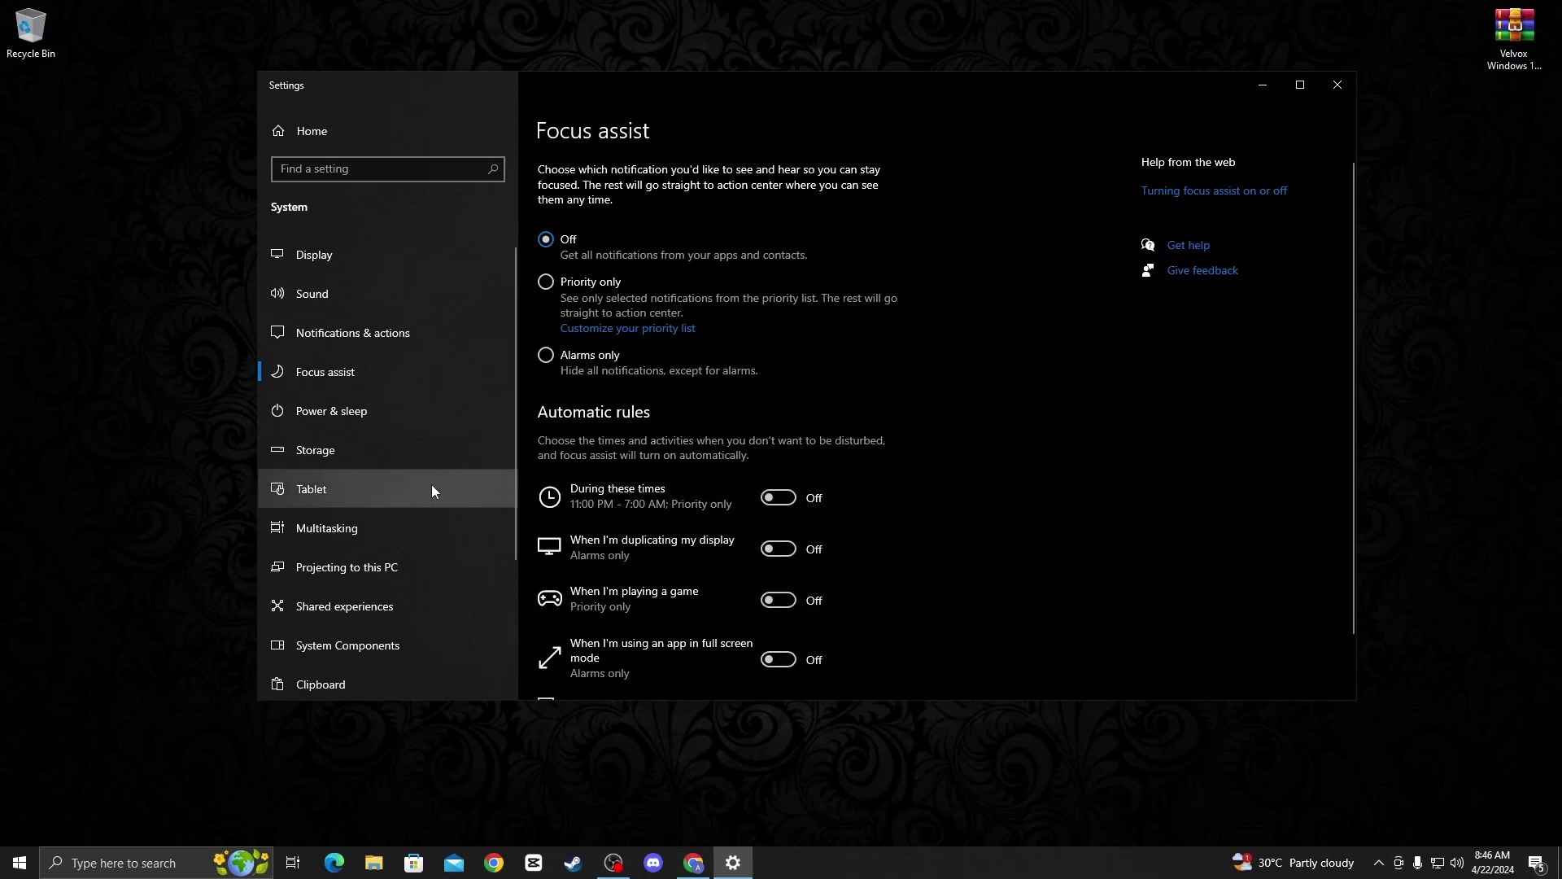
# Switch off Snap windows in Multitasking and Share across devices in Shared experiences
pyautogui.click(312, 533)
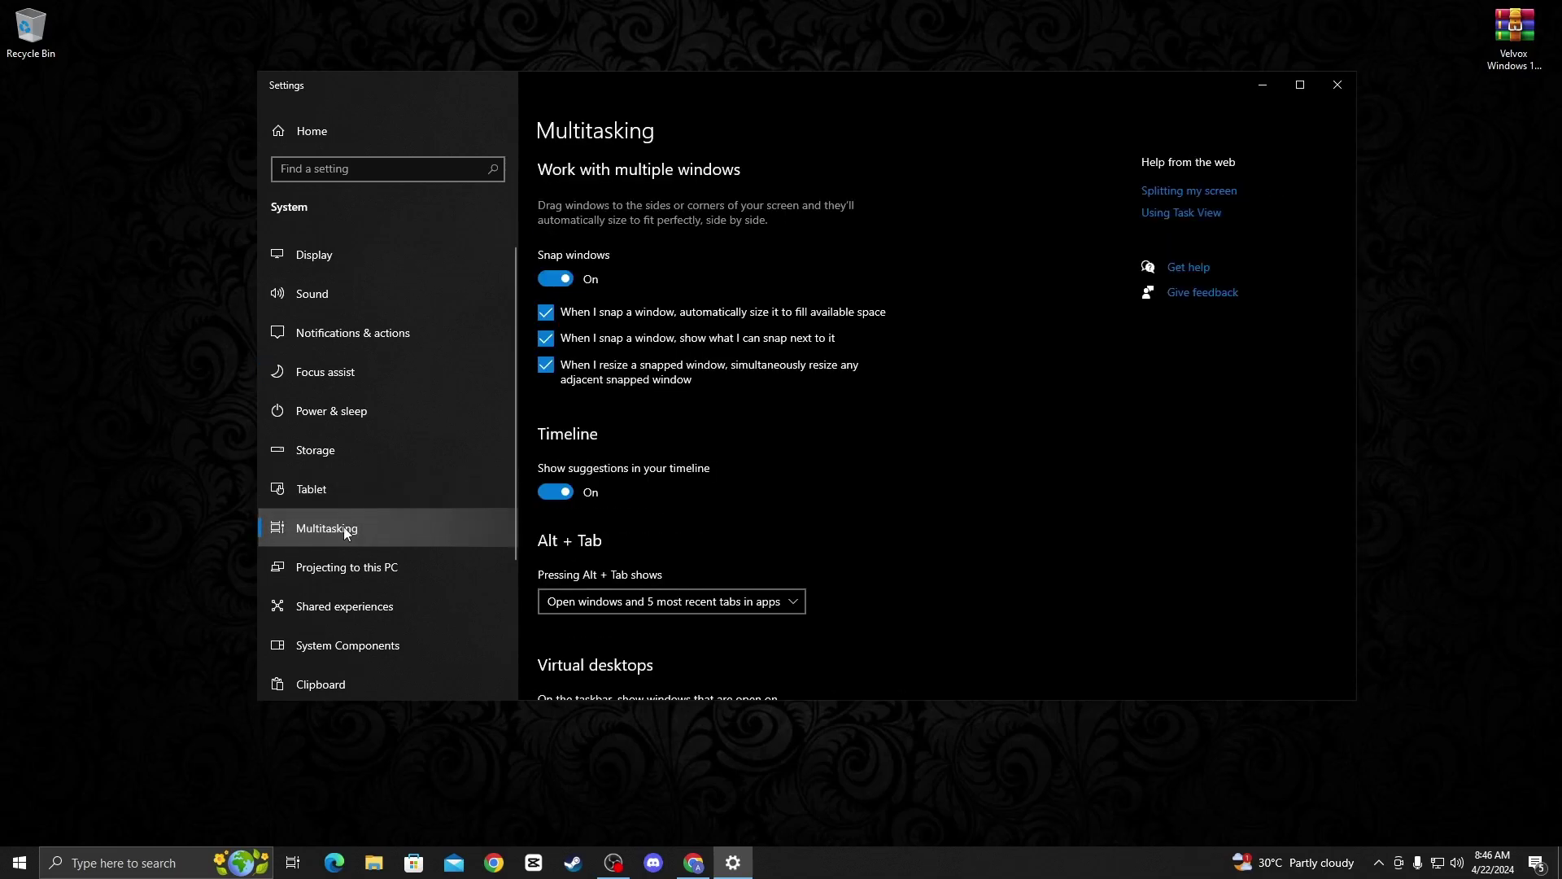
pyautogui.click(563, 285)
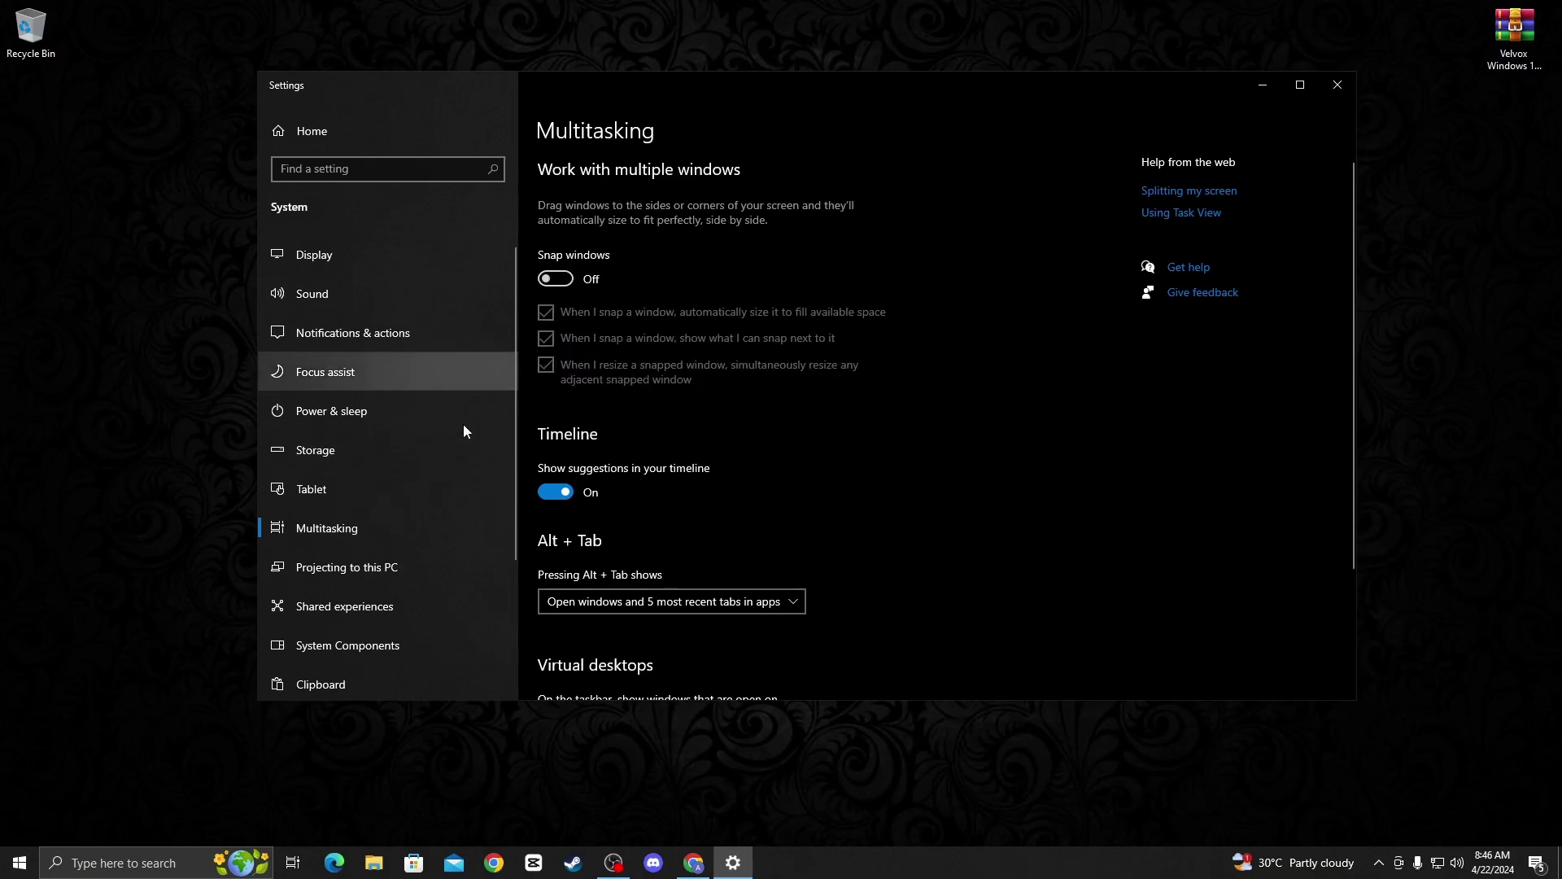
pyautogui.click(357, 607)
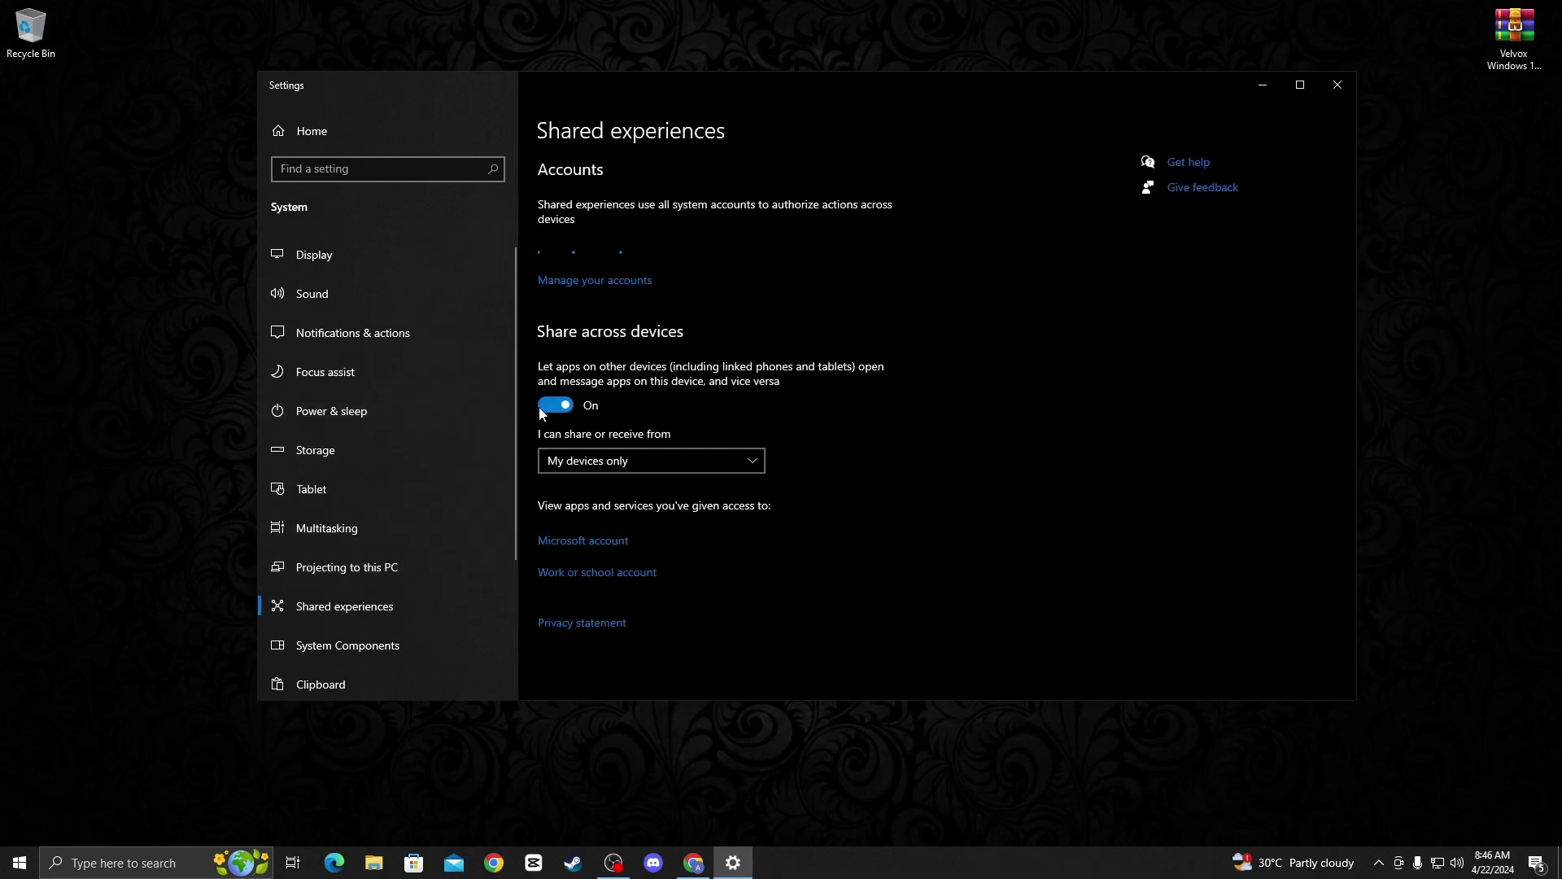
pyautogui.click(560, 391)
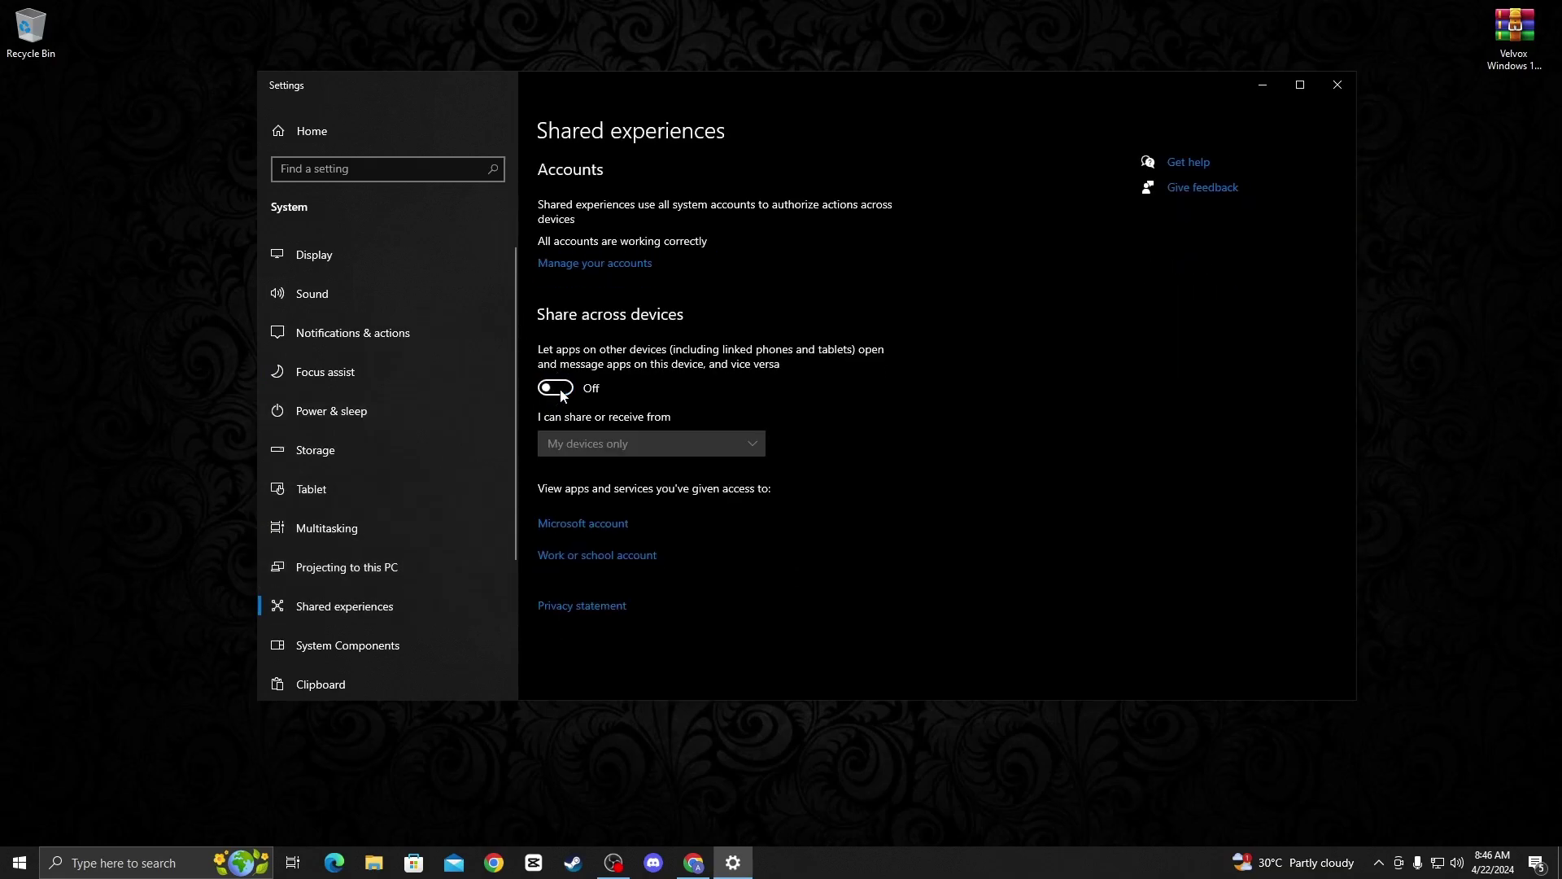
# Turn off transparency effects under Personalization > Colors
pyautogui.click(339, 134)
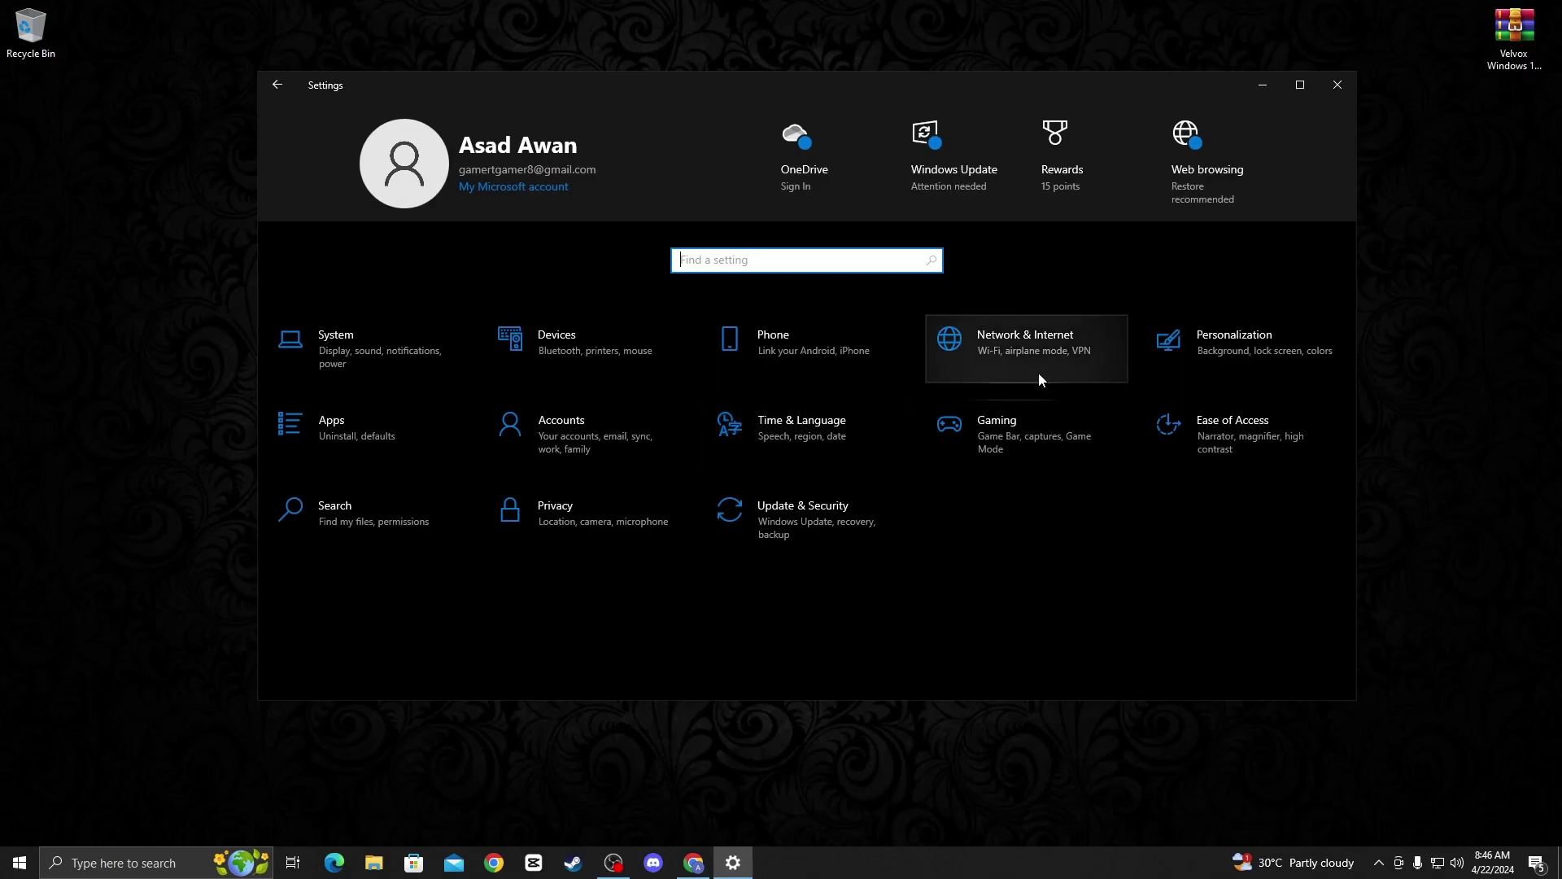
pyautogui.click(1160, 366)
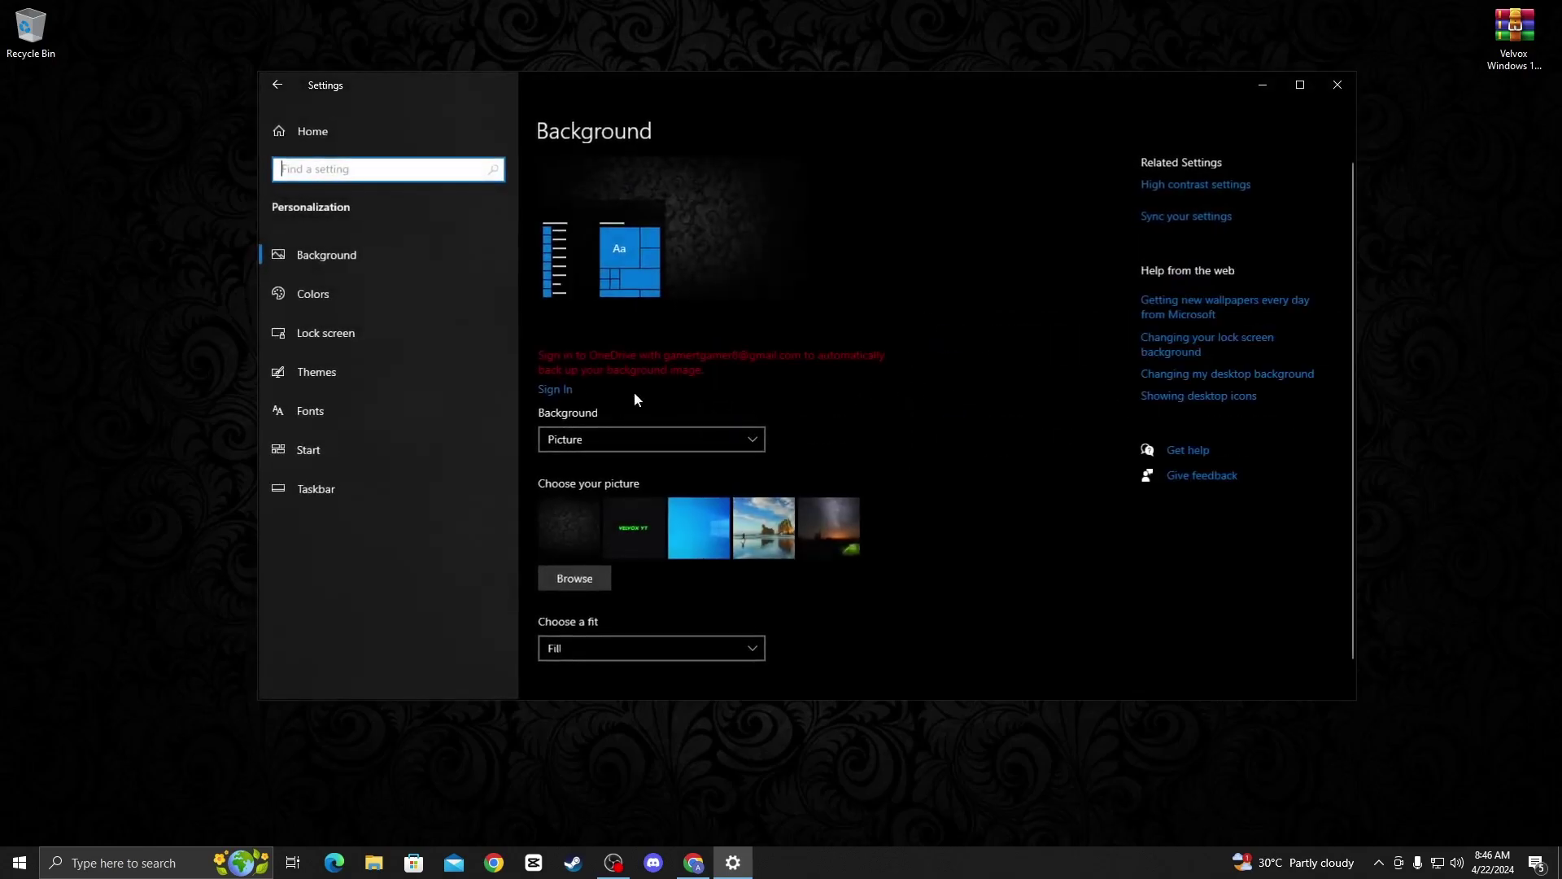
pyautogui.click(316, 296)
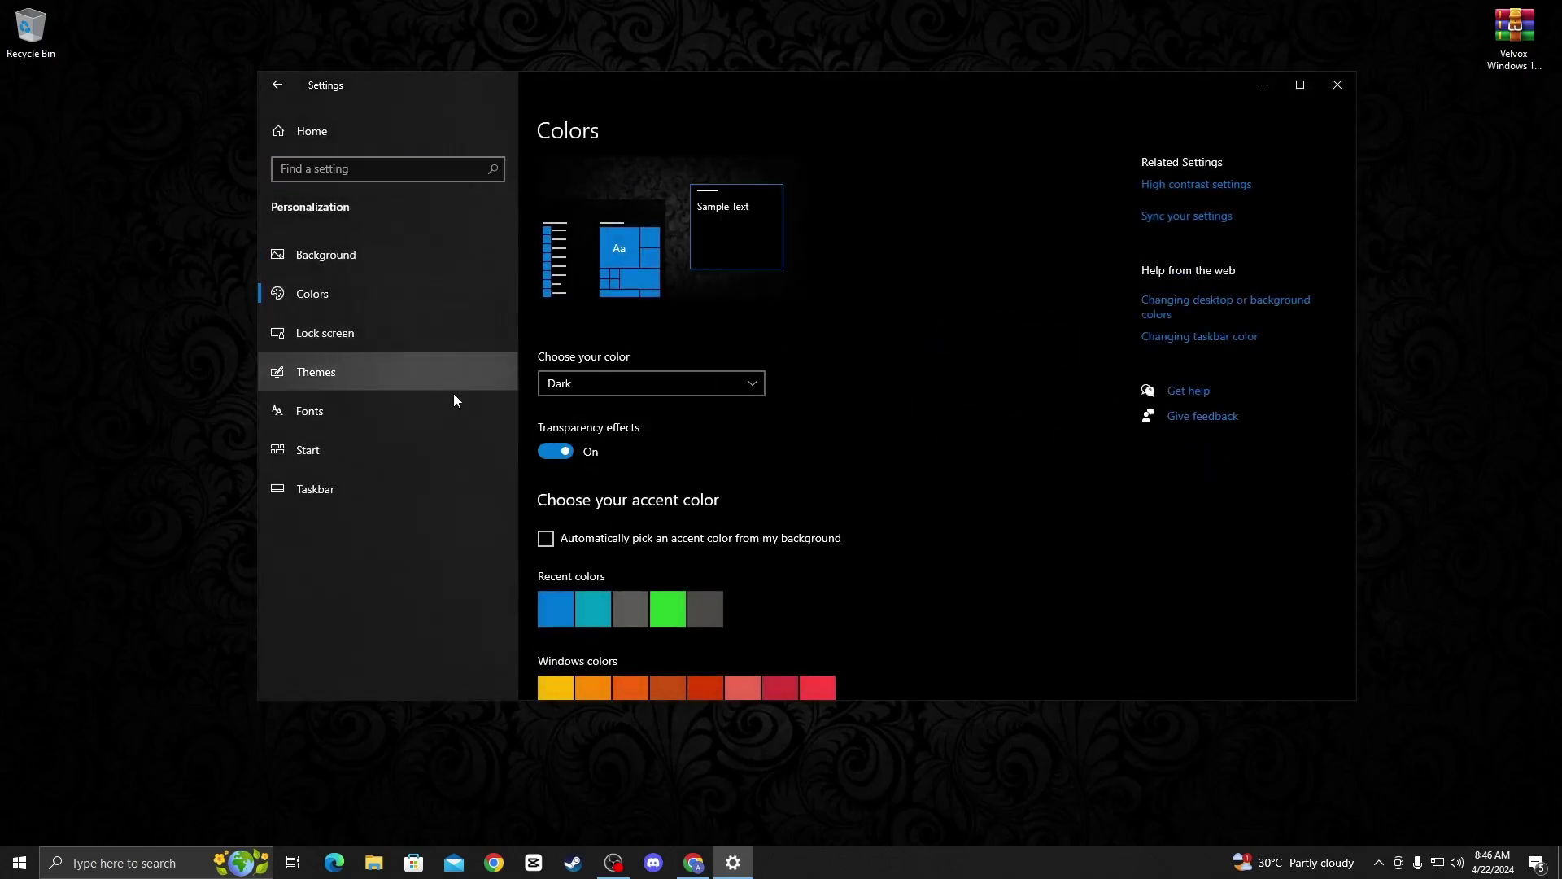
pyautogui.click(565, 453)
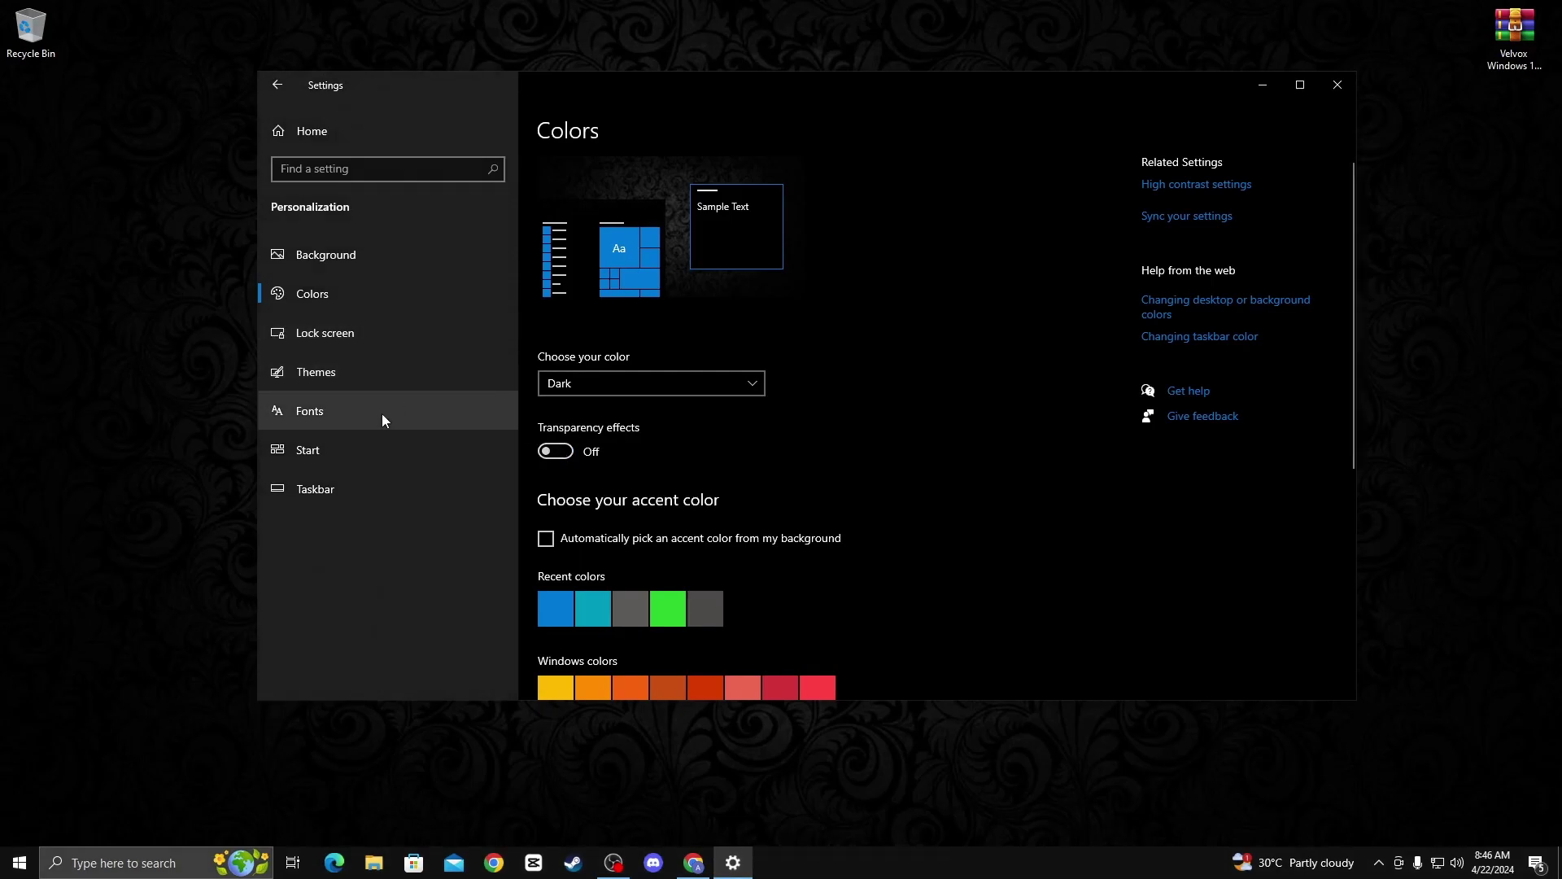
# In Start settings, hide recent Jump List items and turn off account-related notifications
pyautogui.click(337, 449)
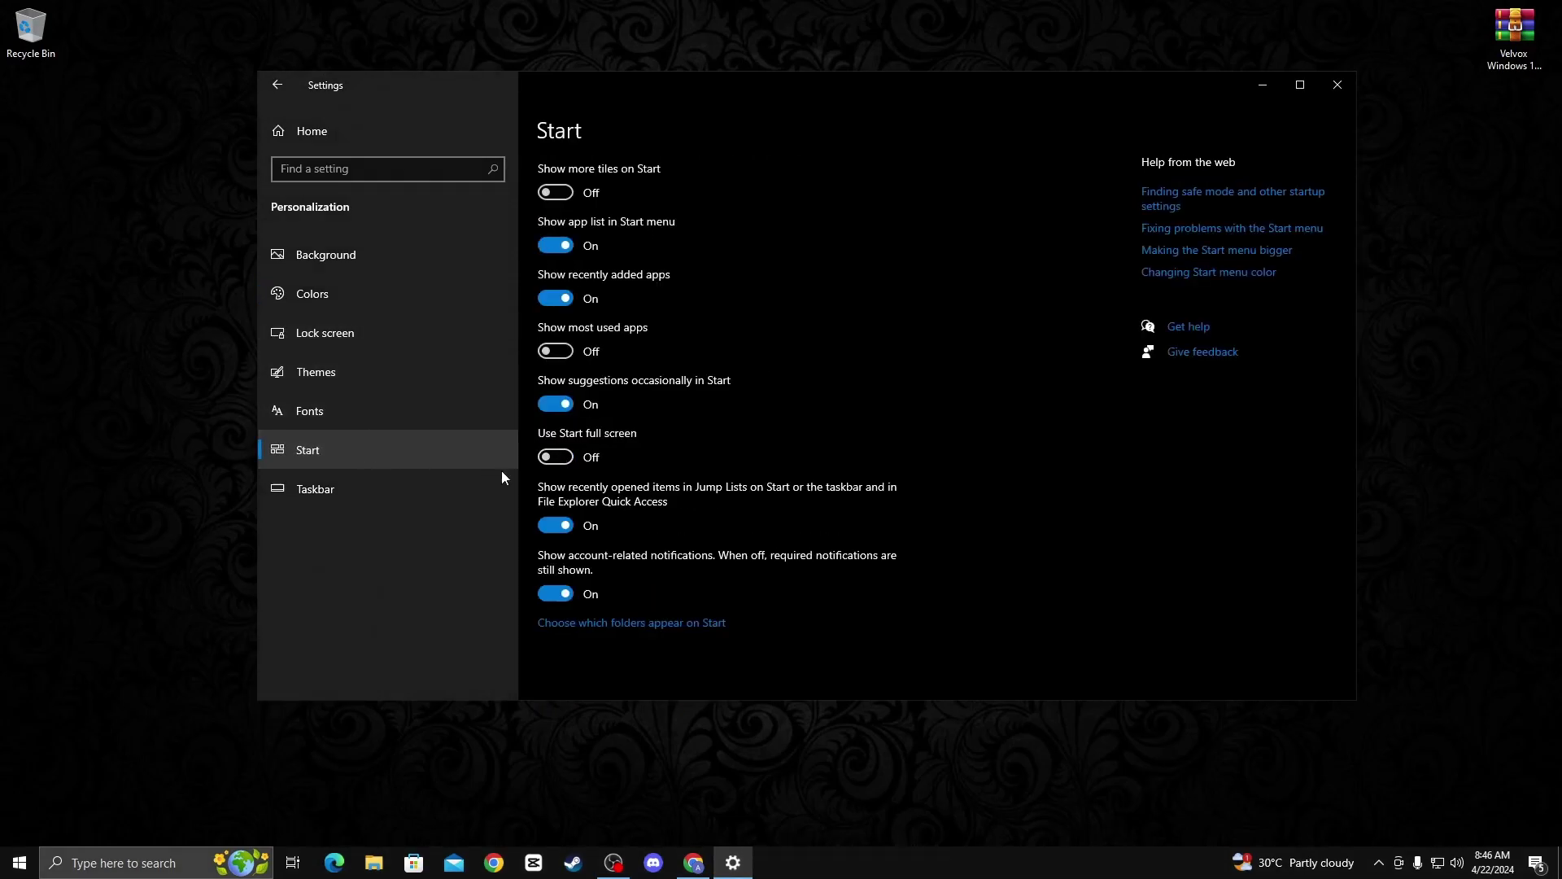
pyautogui.click(556, 525)
pyautogui.click(555, 593)
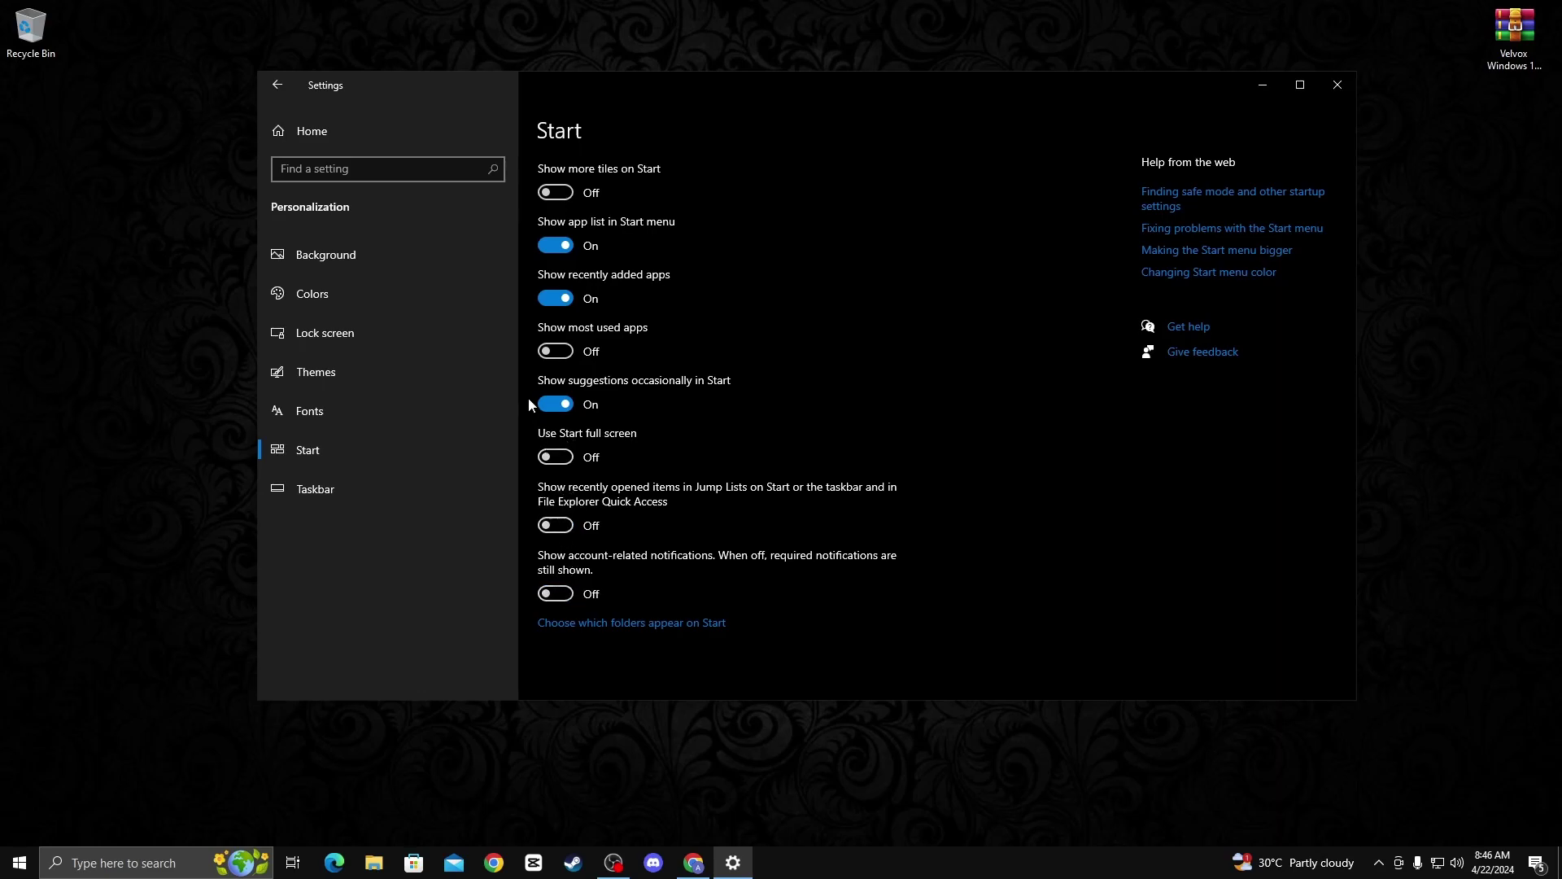
pyautogui.click(352, 135)
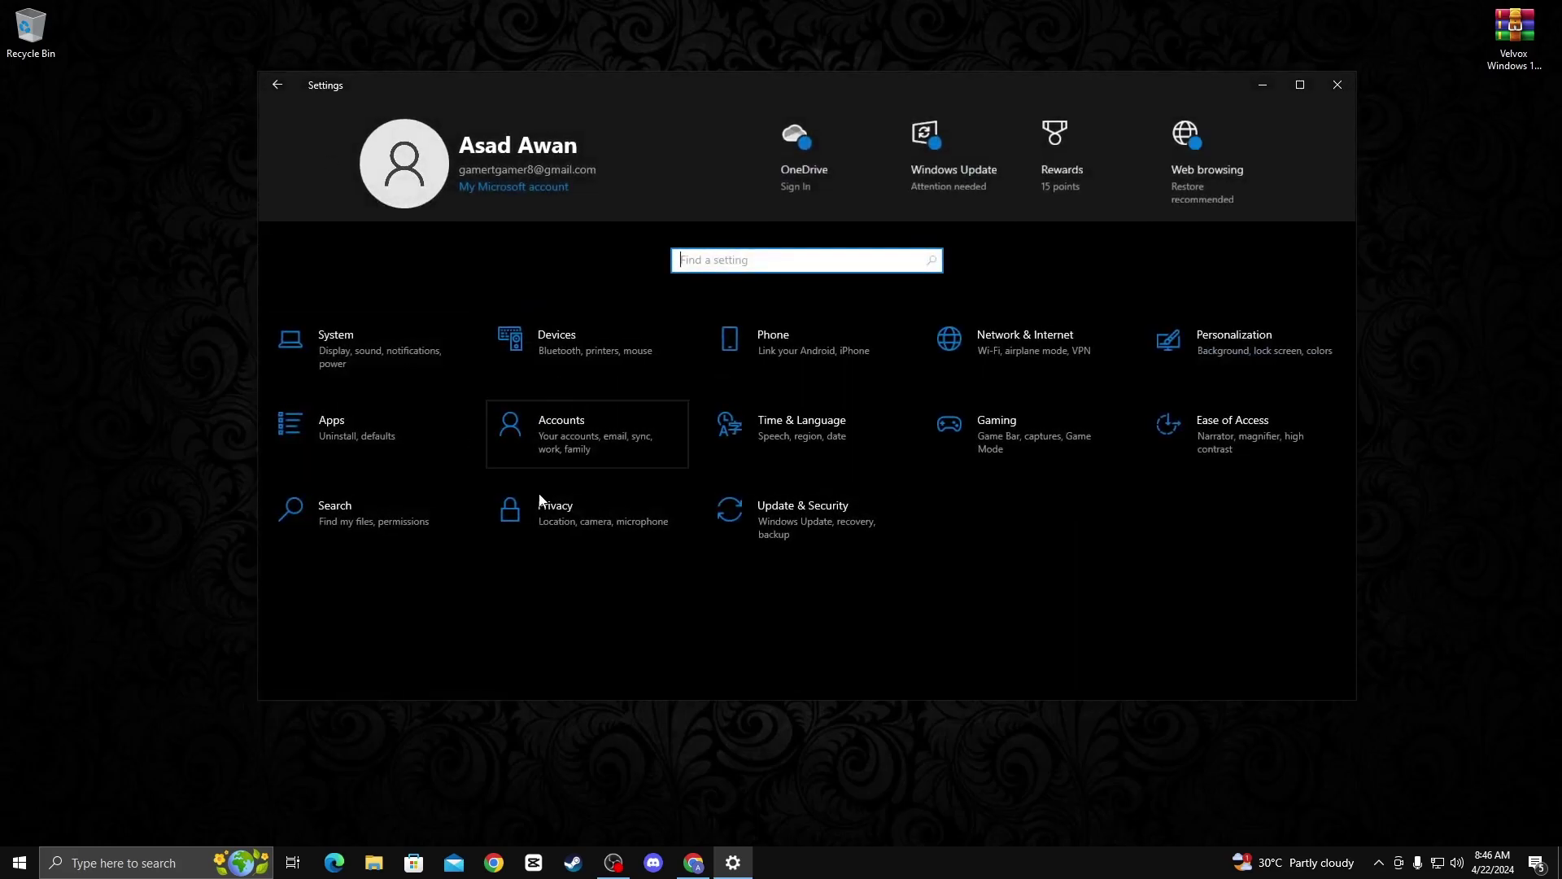
# Open Apps and look through the Apps & features list
pyautogui.click(376, 437)
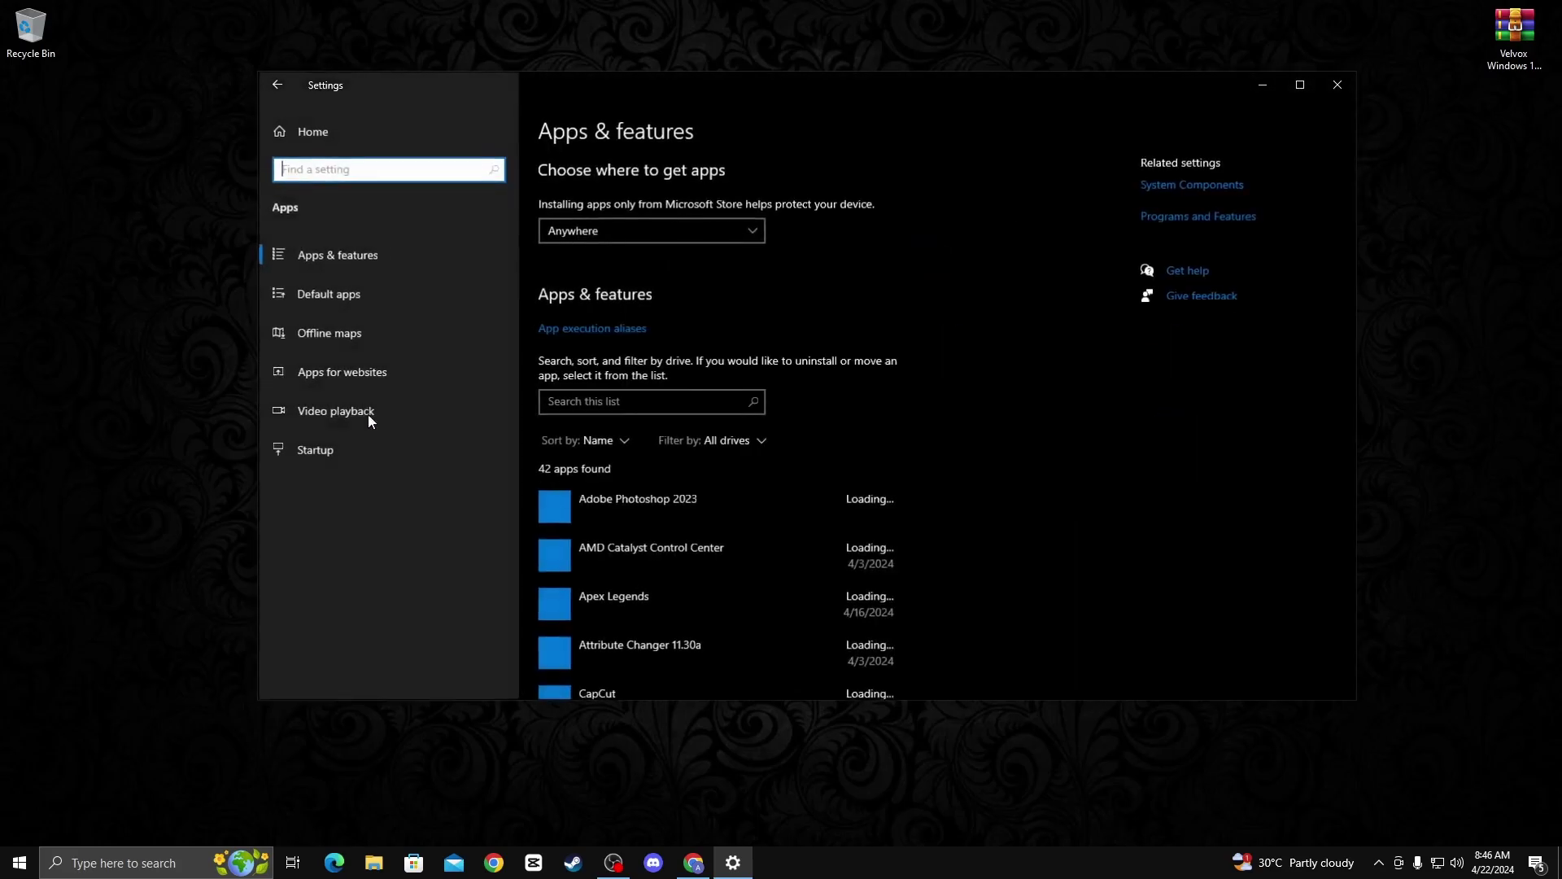
pyautogui.scroll(-6, 716, 440)
pyautogui.scroll(3, 726, 527)
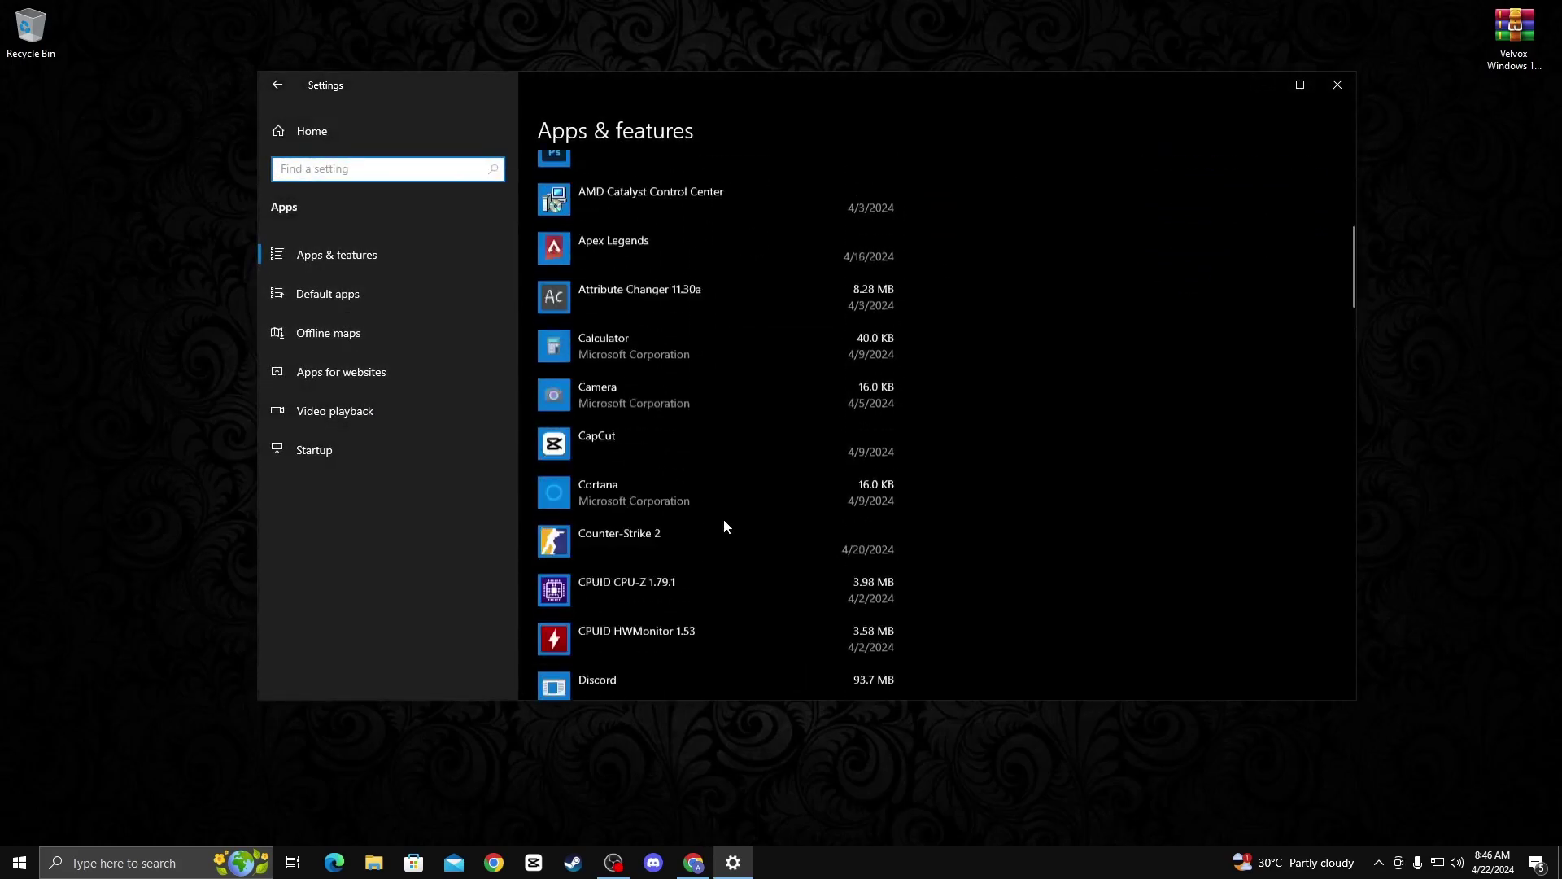
pyautogui.scroll(5, 724, 519)
pyautogui.scroll(-8, 724, 519)
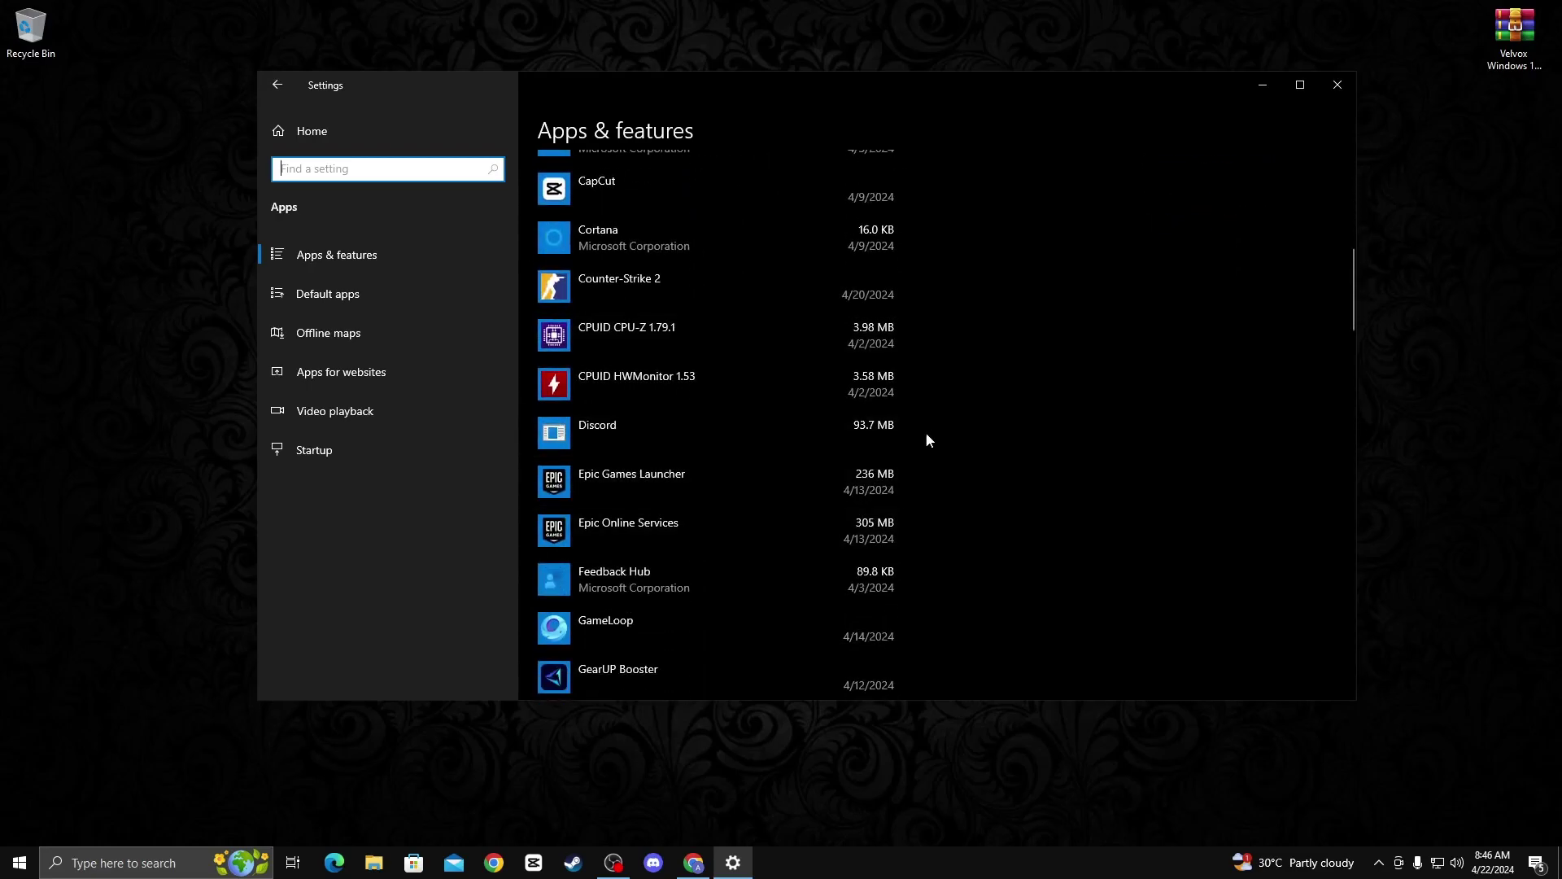
pyautogui.scroll(6, 949, 417)
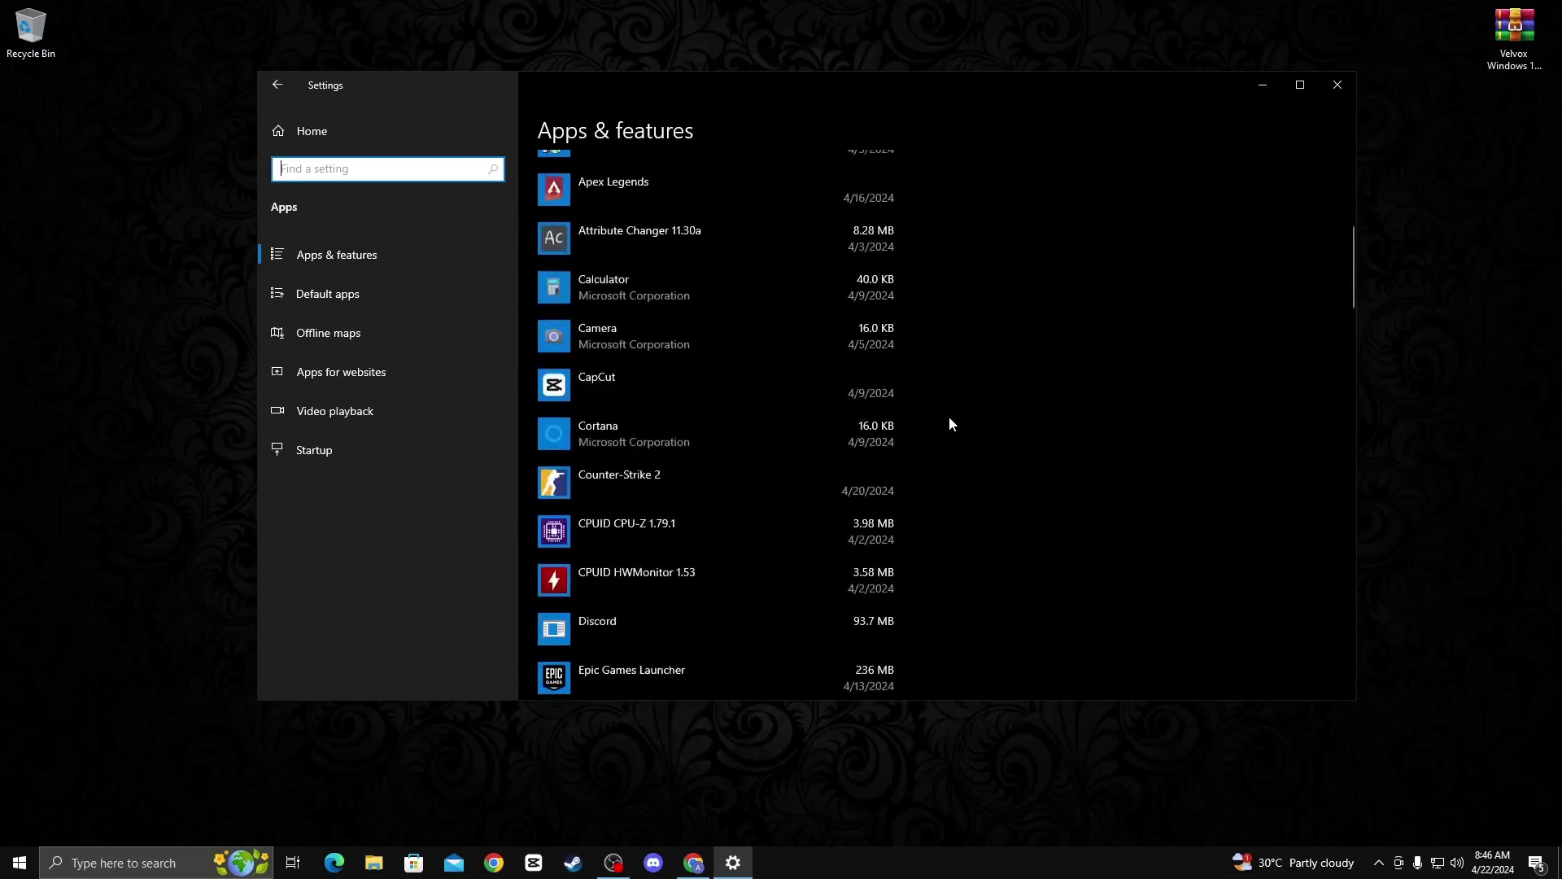
pyautogui.scroll(-7, 973, 475)
pyautogui.scroll(-5, 973, 476)
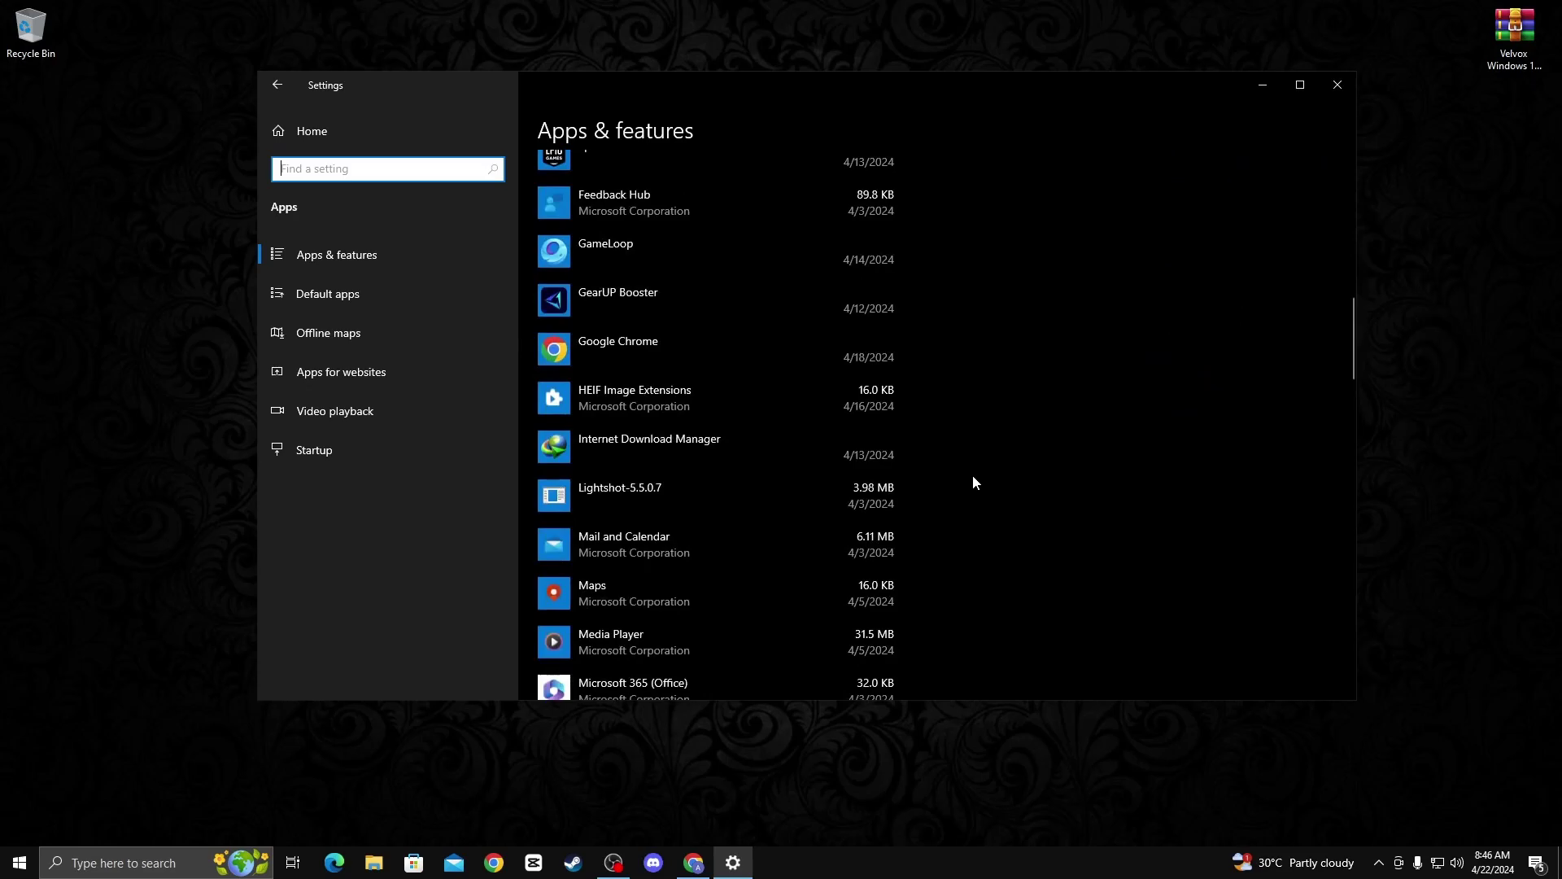
pyautogui.scroll(-10, 978, 472)
pyautogui.scroll(18, 976, 484)
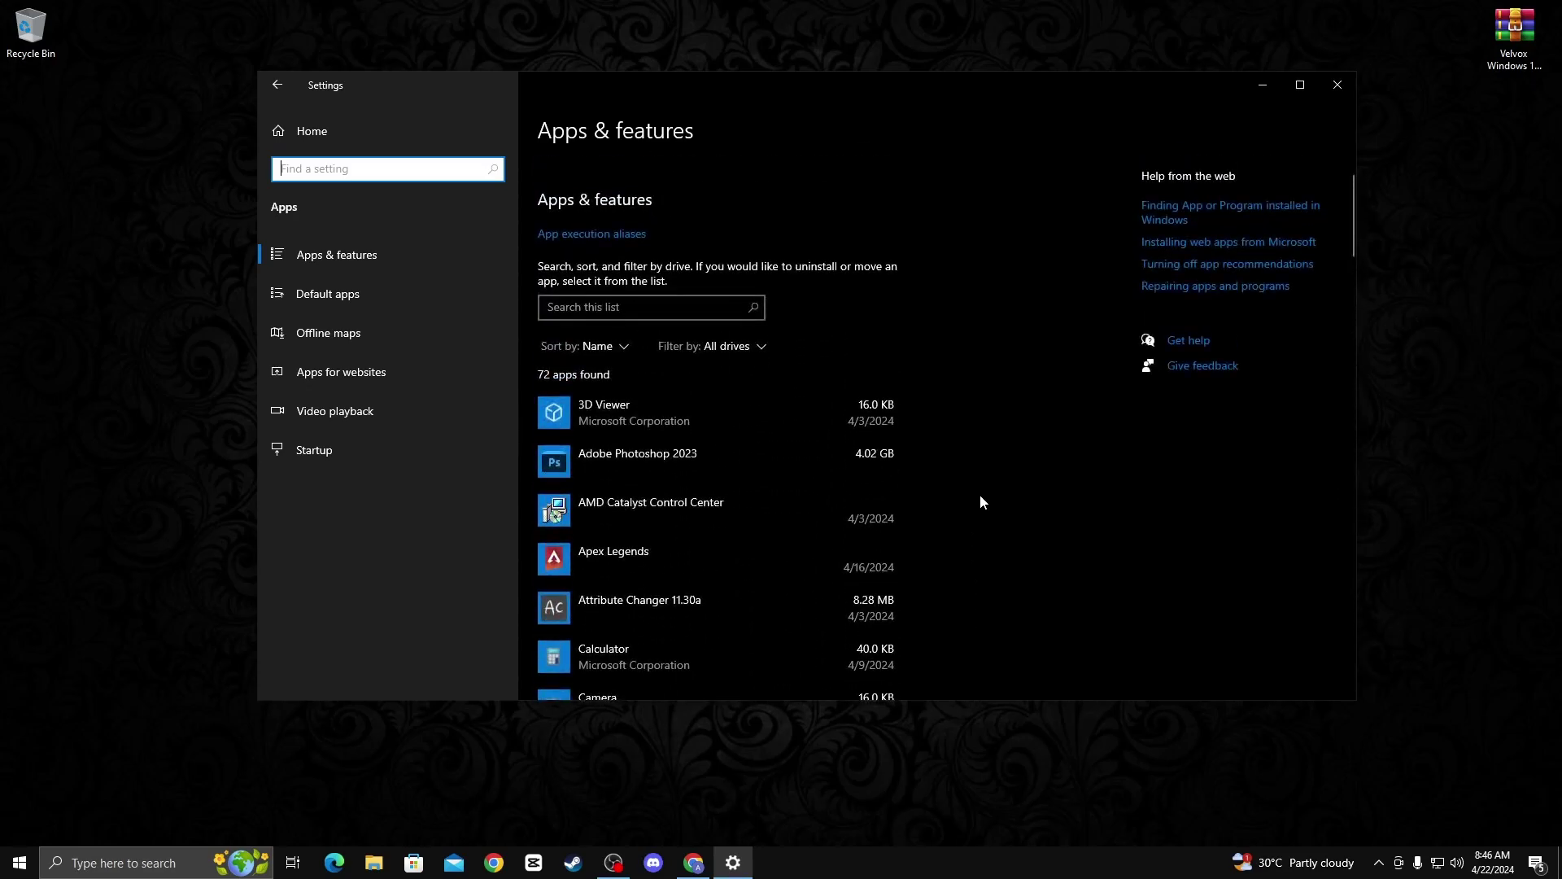
# Switch off Automatically update maps on the Offline maps page
pyautogui.click(280, 345)
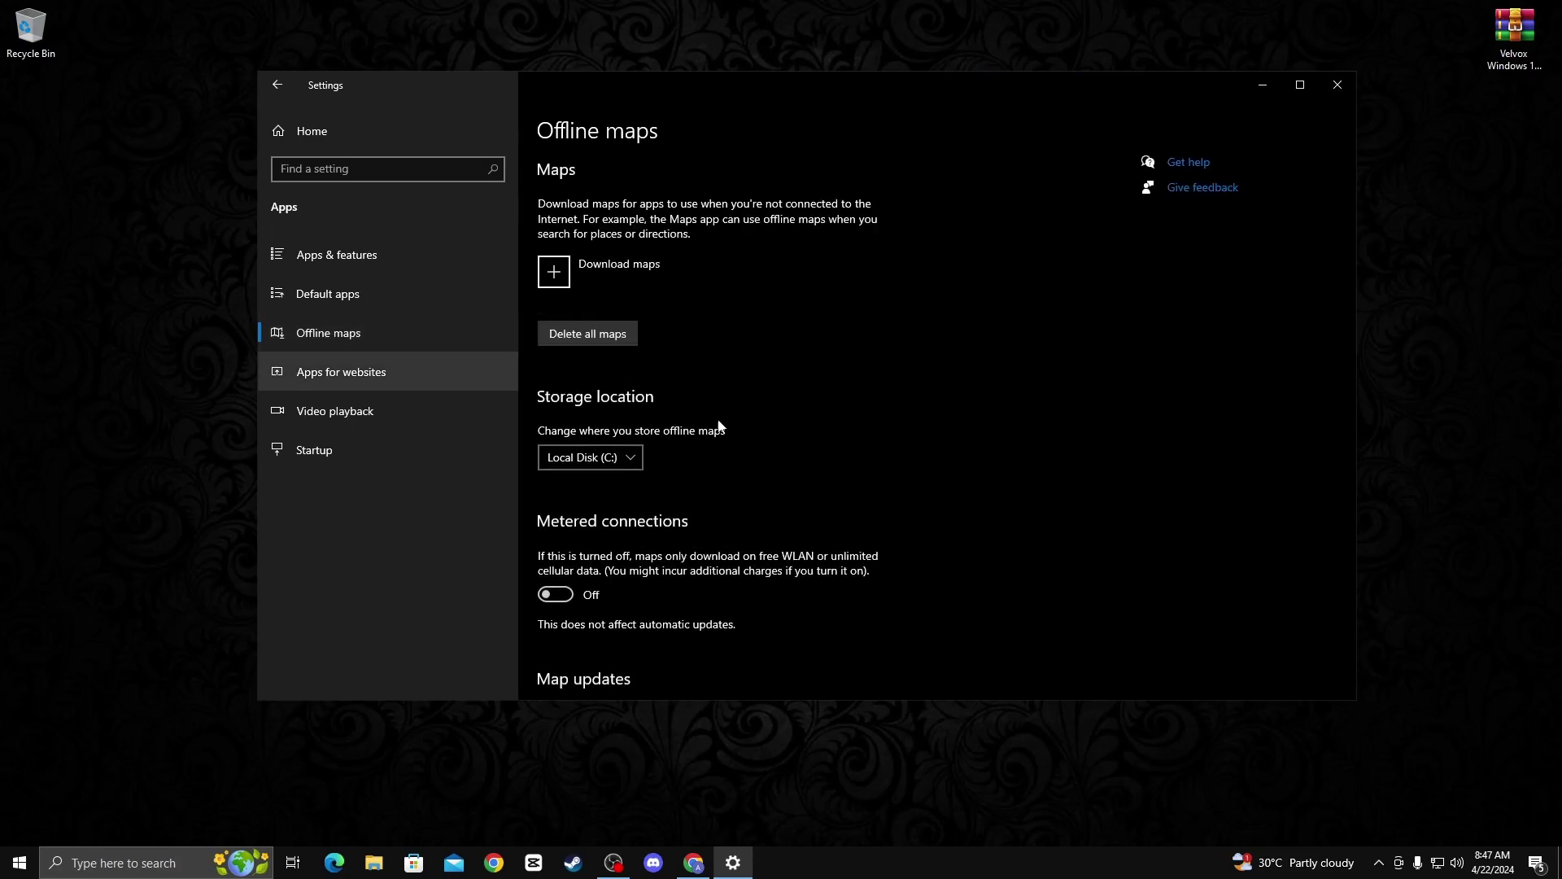
pyautogui.scroll(-5, 716, 416)
pyautogui.click(553, 458)
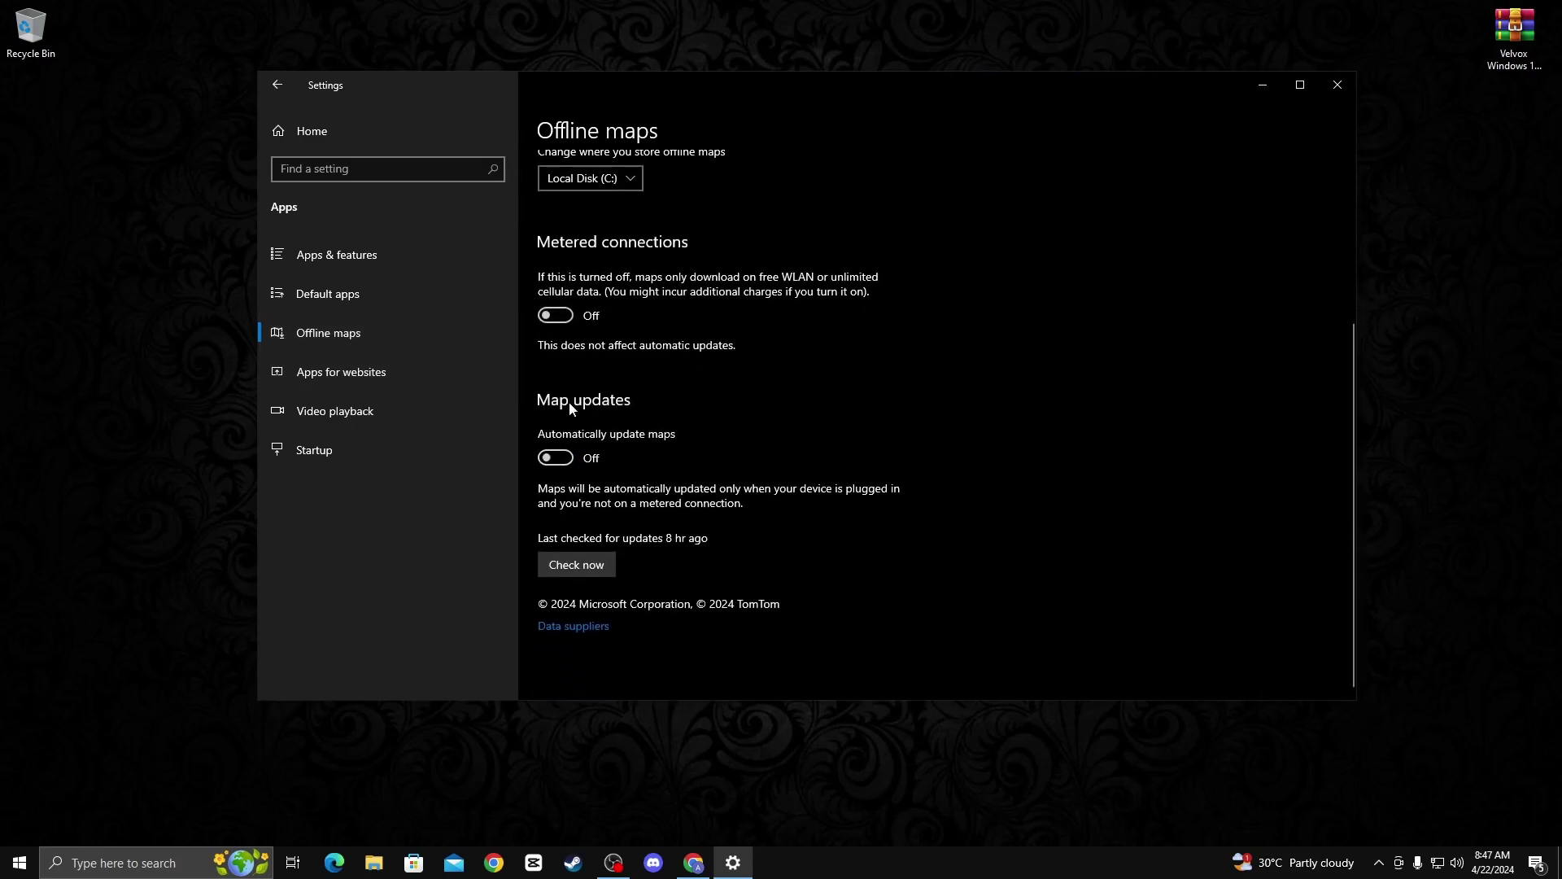
pyautogui.scroll(3, 886, 452)
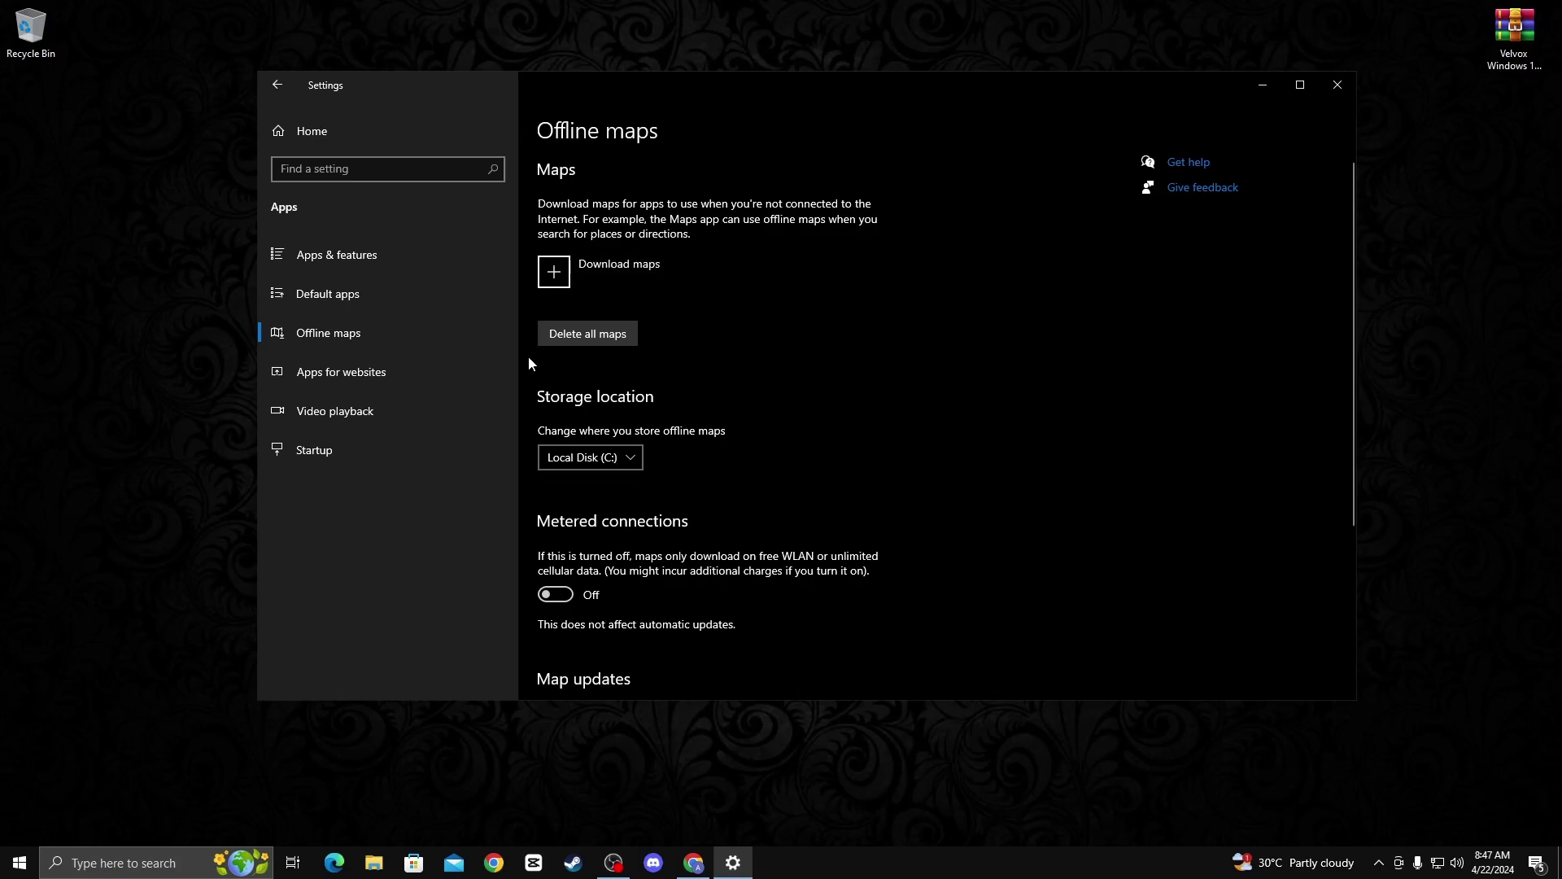
# Turn off all four Maps and Spotify toggles in Apps for websites
pyautogui.click(327, 377)
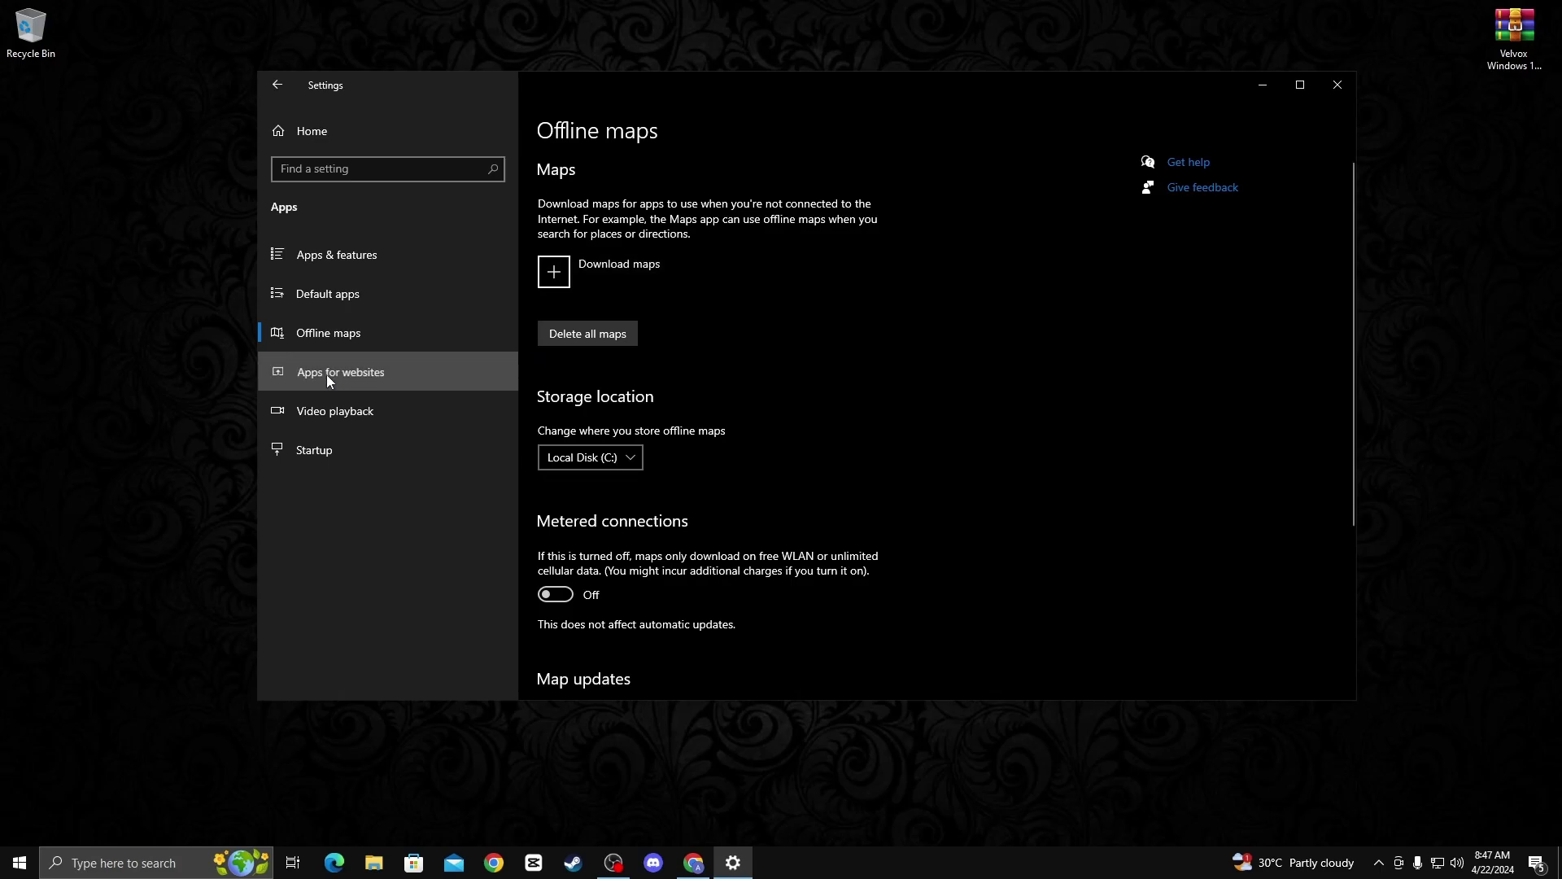
pyautogui.click(787, 255)
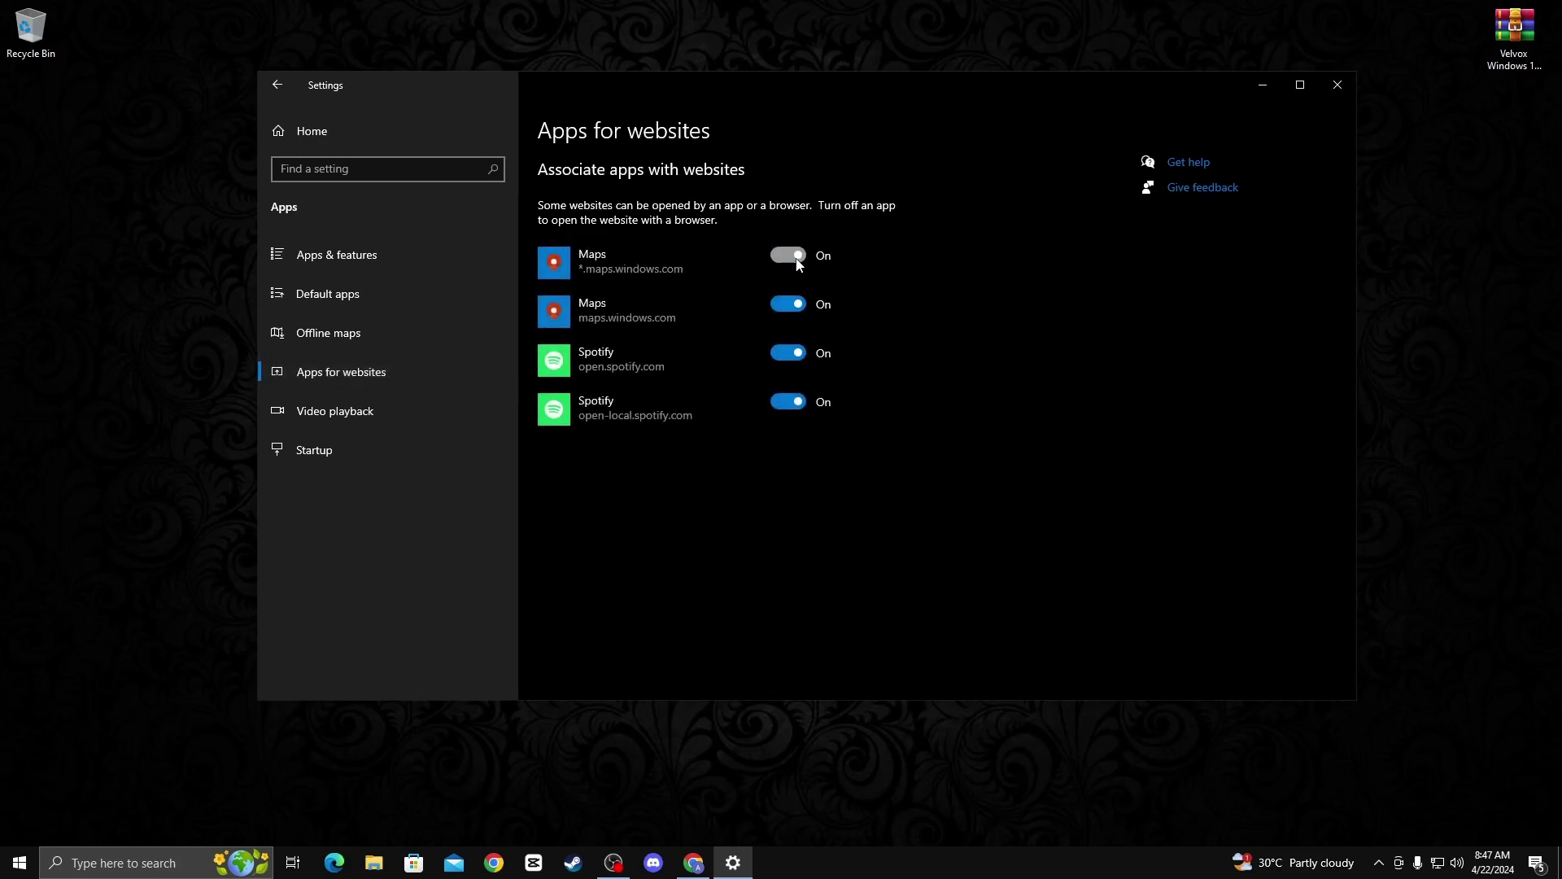
pyautogui.click(788, 307)
pyautogui.click(788, 354)
pyautogui.click(790, 405)
# Browse the Startup apps list, switching Steam and Spotify off and back on
pyautogui.click(330, 450)
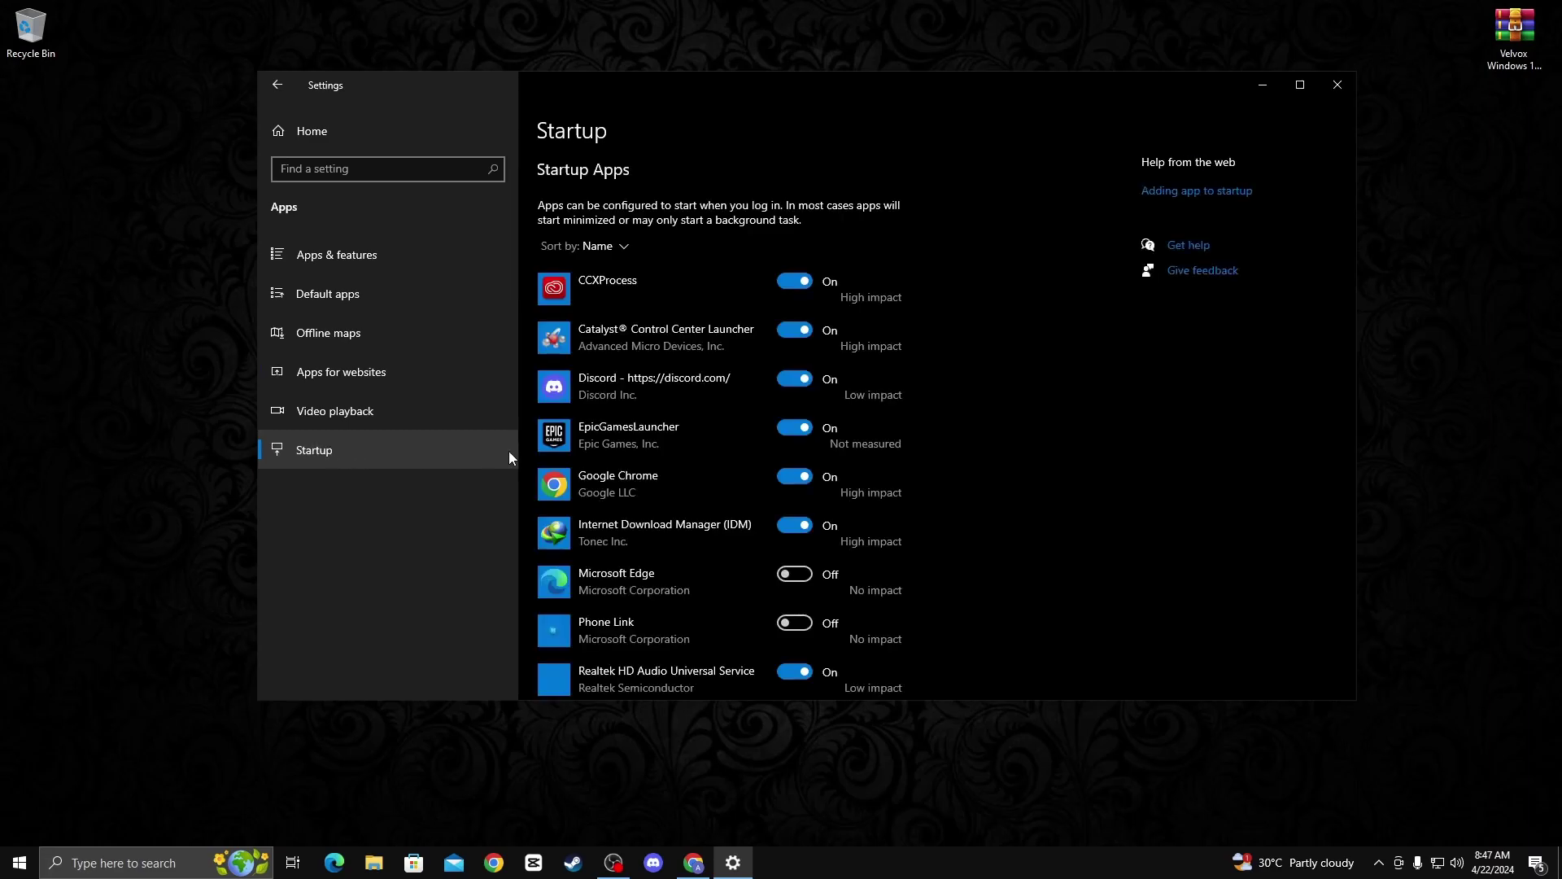
pyautogui.scroll(-5, 749, 429)
pyautogui.scroll(5, 758, 521)
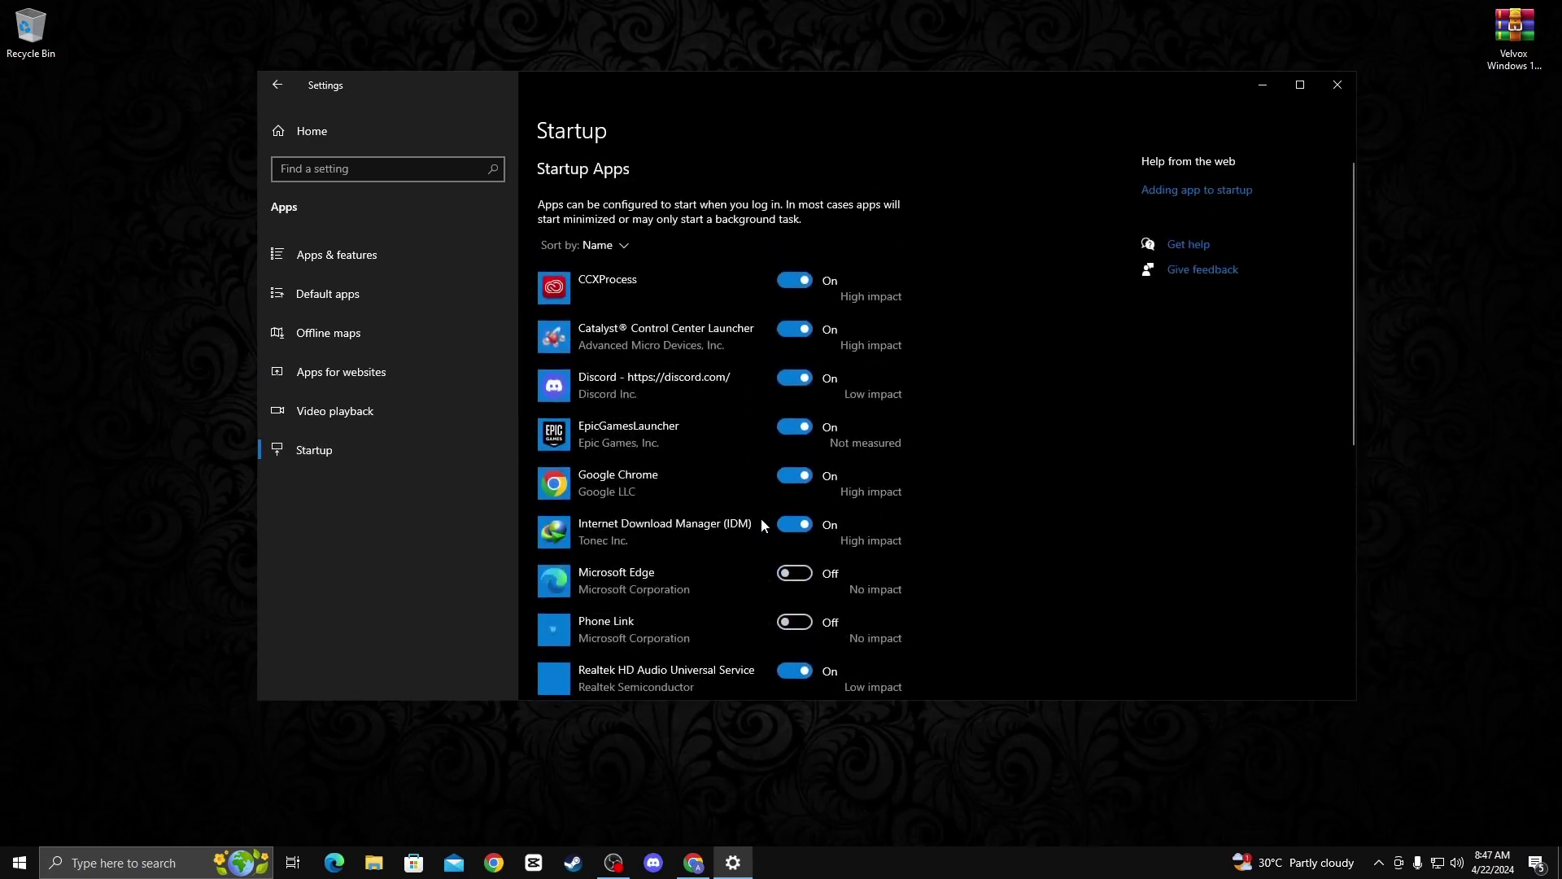
pyautogui.scroll(-5, 766, 387)
pyautogui.scroll(5, 766, 398)
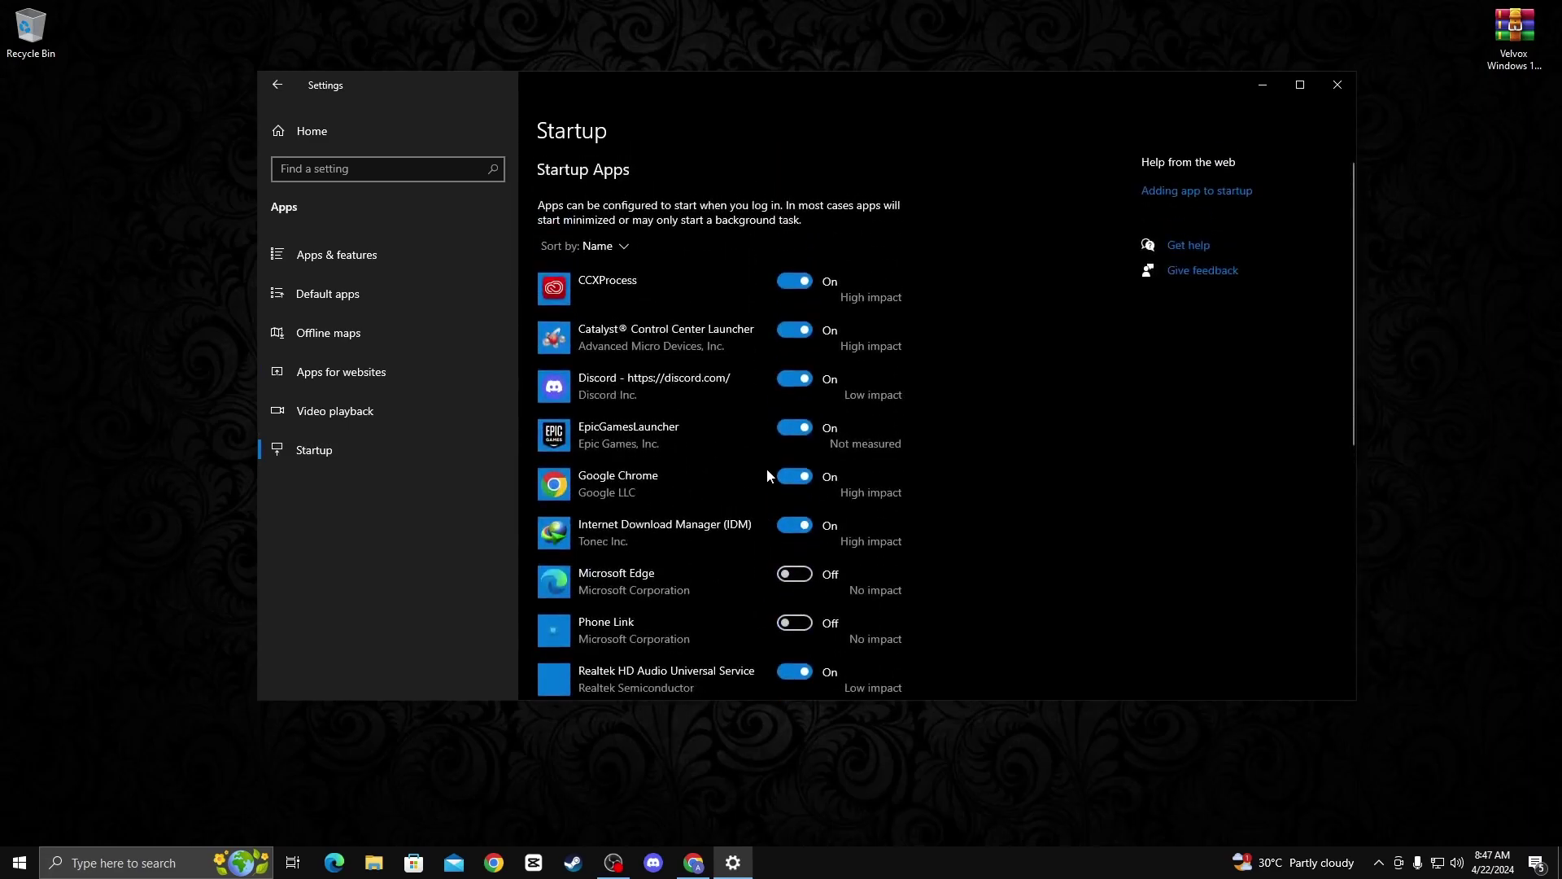
pyautogui.scroll(-5, 767, 475)
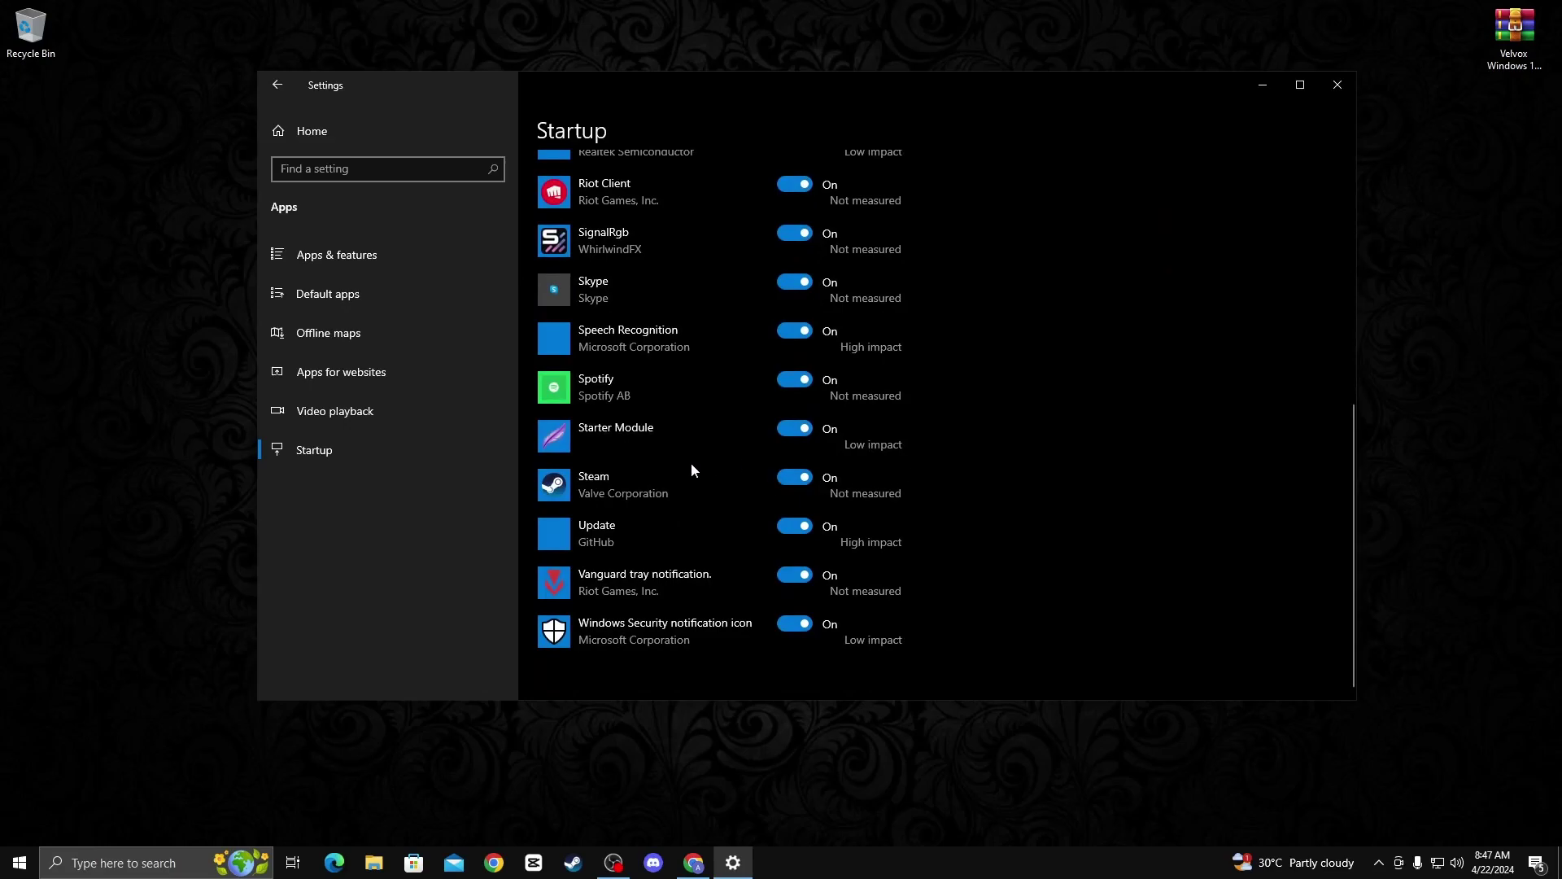
pyautogui.scroll(5, 690, 470)
pyautogui.scroll(-5, 781, 567)
pyautogui.scroll(5, 780, 569)
pyautogui.scroll(-5, 771, 520)
pyautogui.click(799, 483)
pyautogui.click(797, 383)
pyautogui.scroll(2, 793, 340)
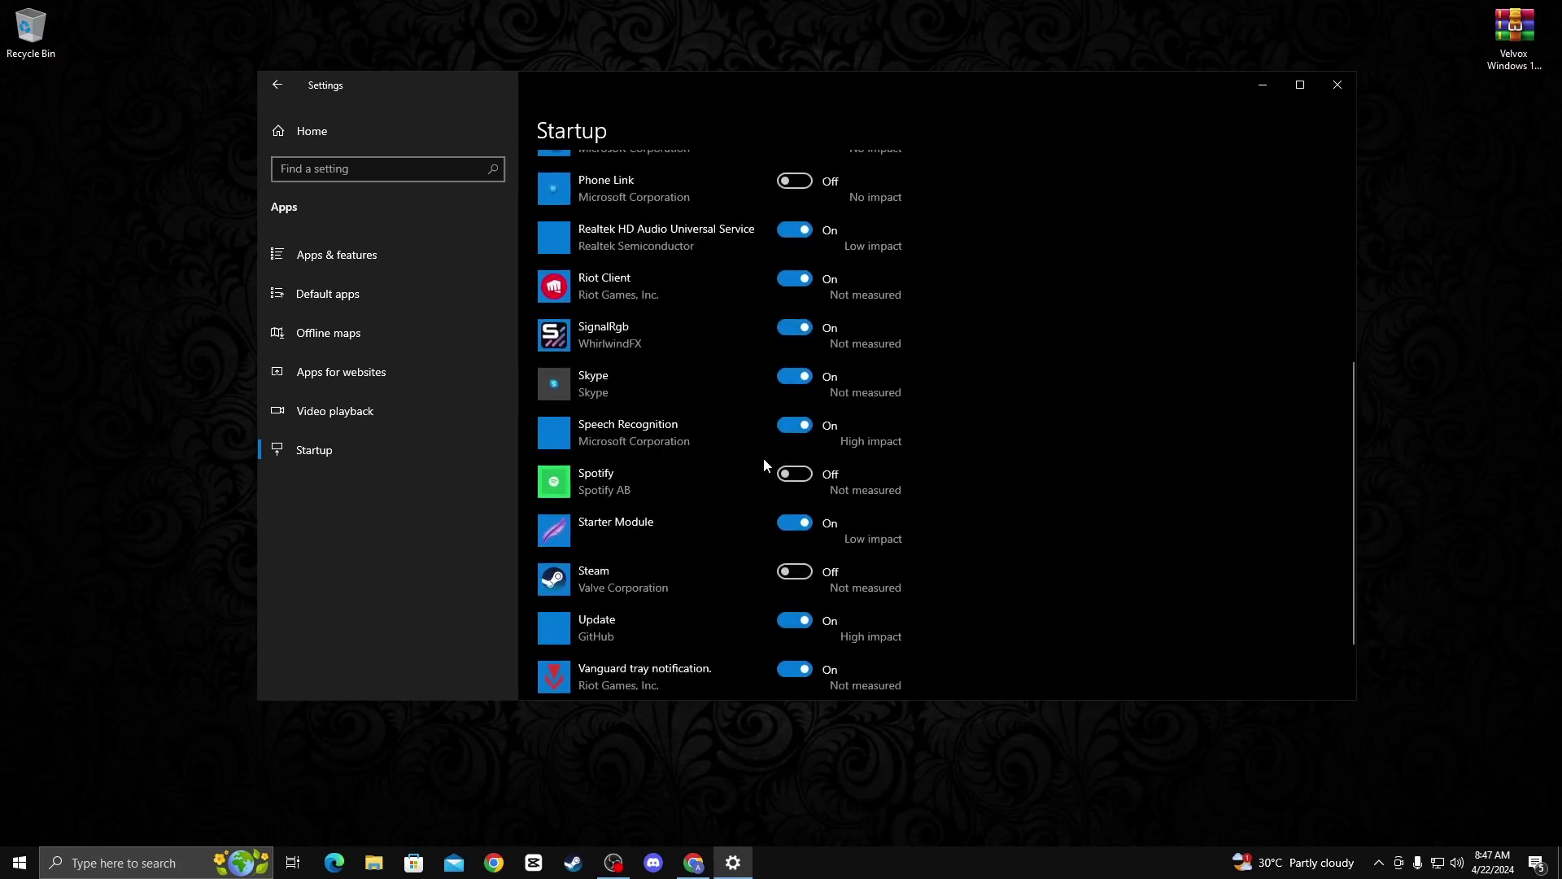
pyautogui.click(795, 474)
pyautogui.click(791, 572)
pyautogui.click(313, 372)
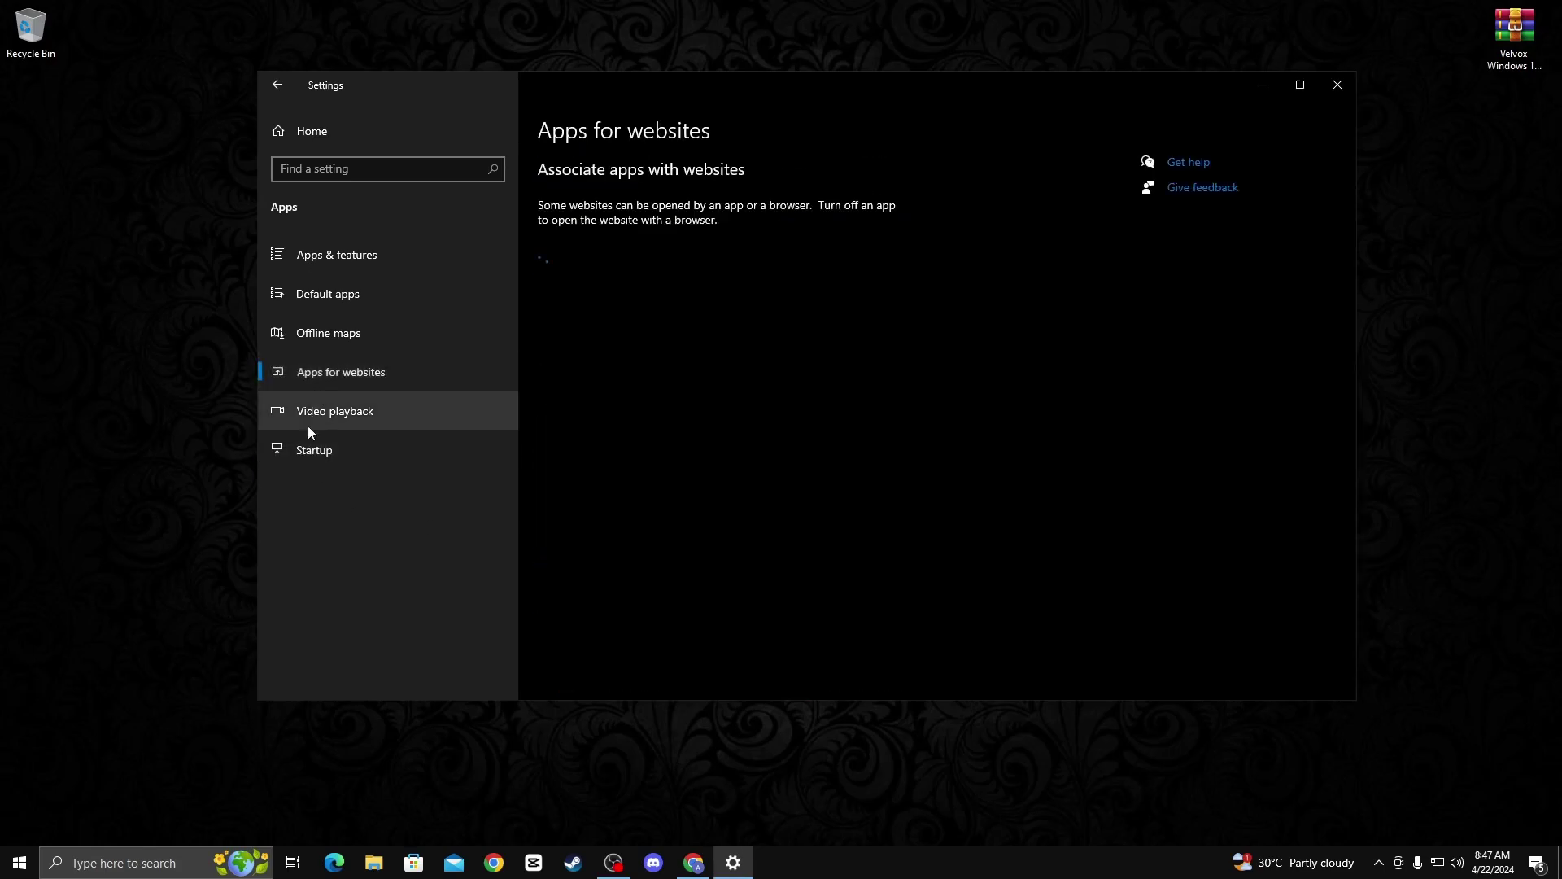
# Switch off Steam, Spotify and Skype in the Startup apps list
pyautogui.click(311, 455)
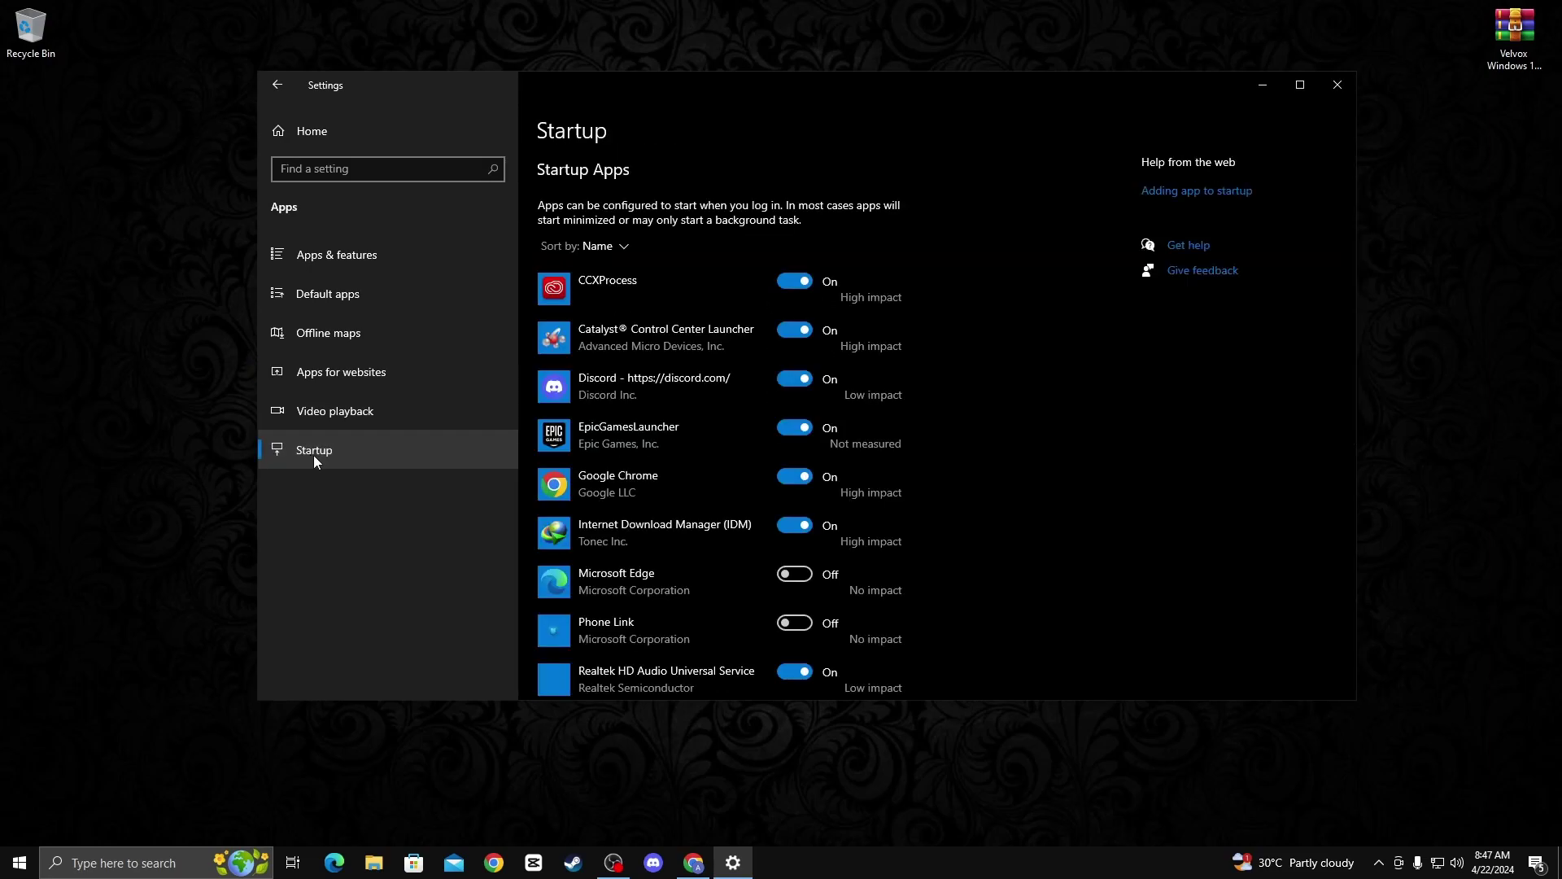
pyautogui.scroll(-5, 743, 491)
pyautogui.scroll(6, 822, 533)
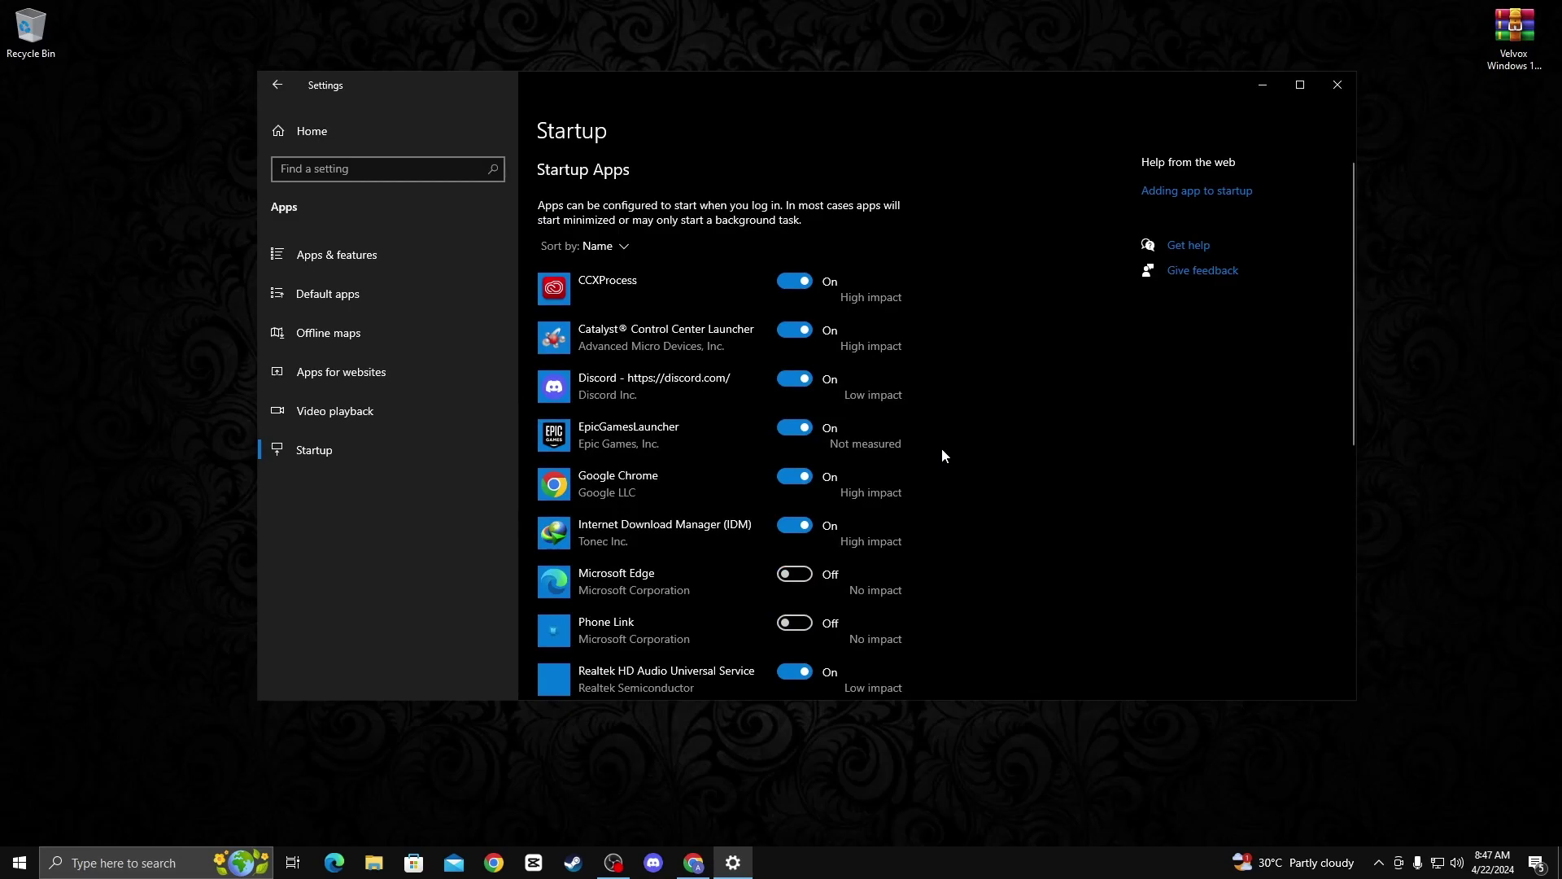
pyautogui.scroll(-5, 941, 456)
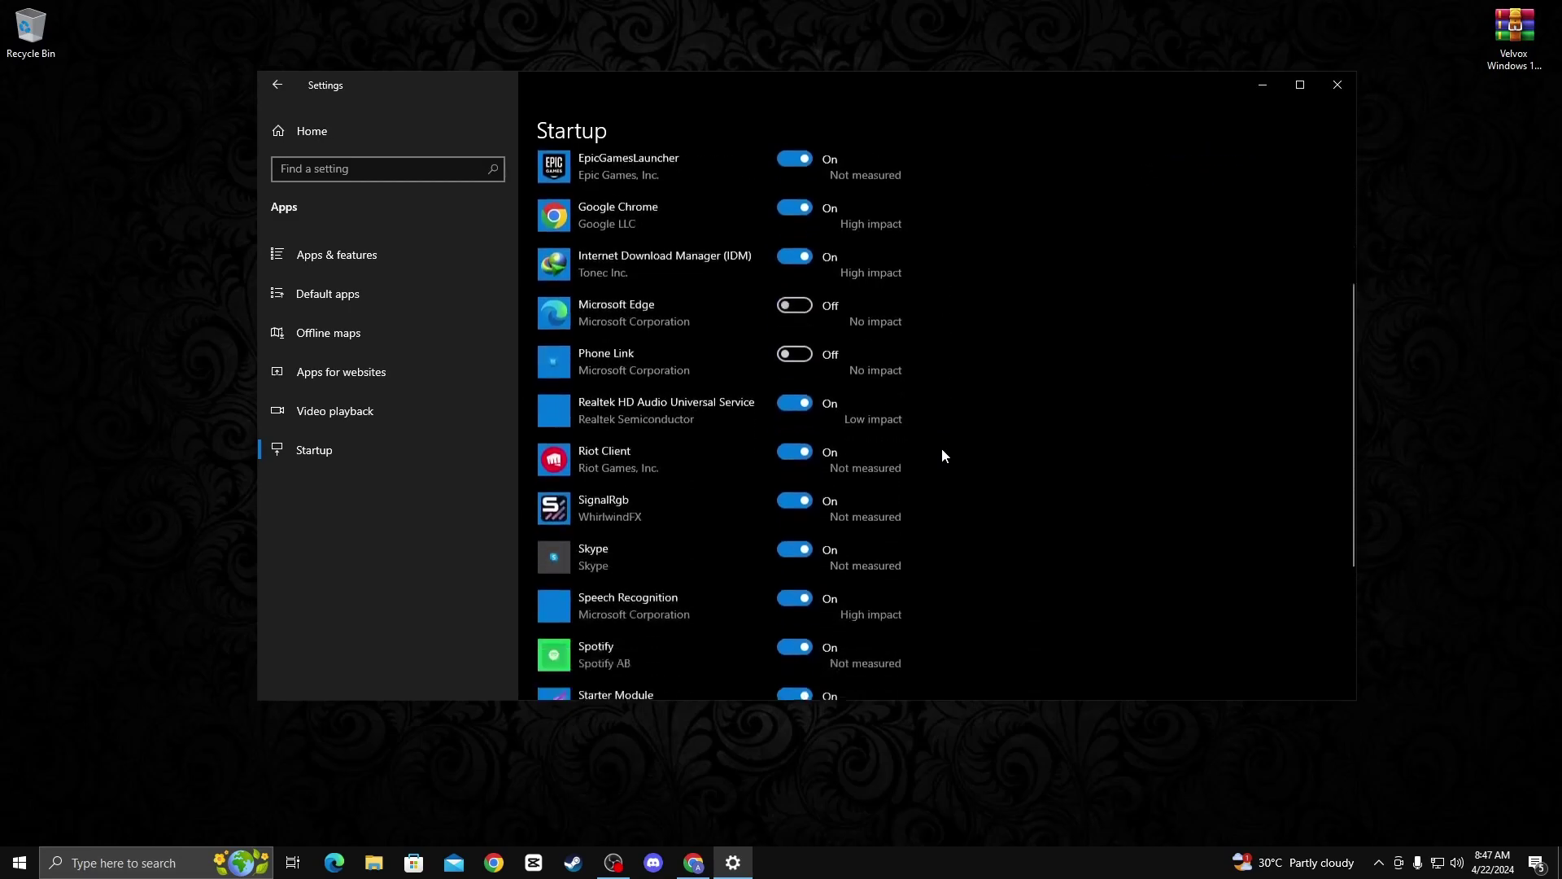
pyautogui.click(797, 547)
pyautogui.scroll(2, 794, 521)
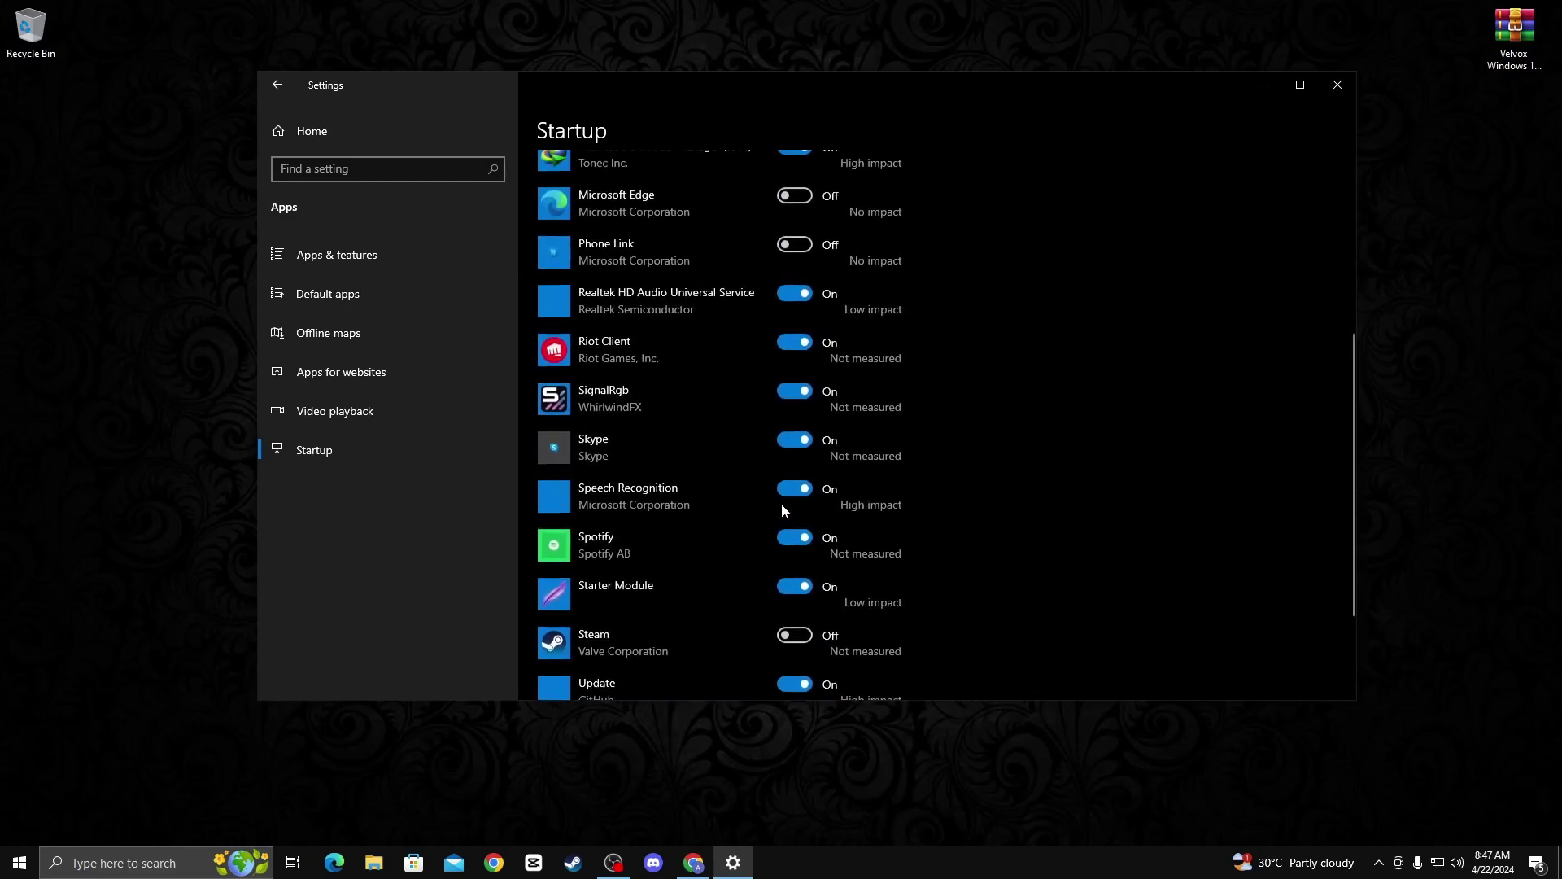
pyautogui.click(782, 541)
pyautogui.scroll(2, 782, 544)
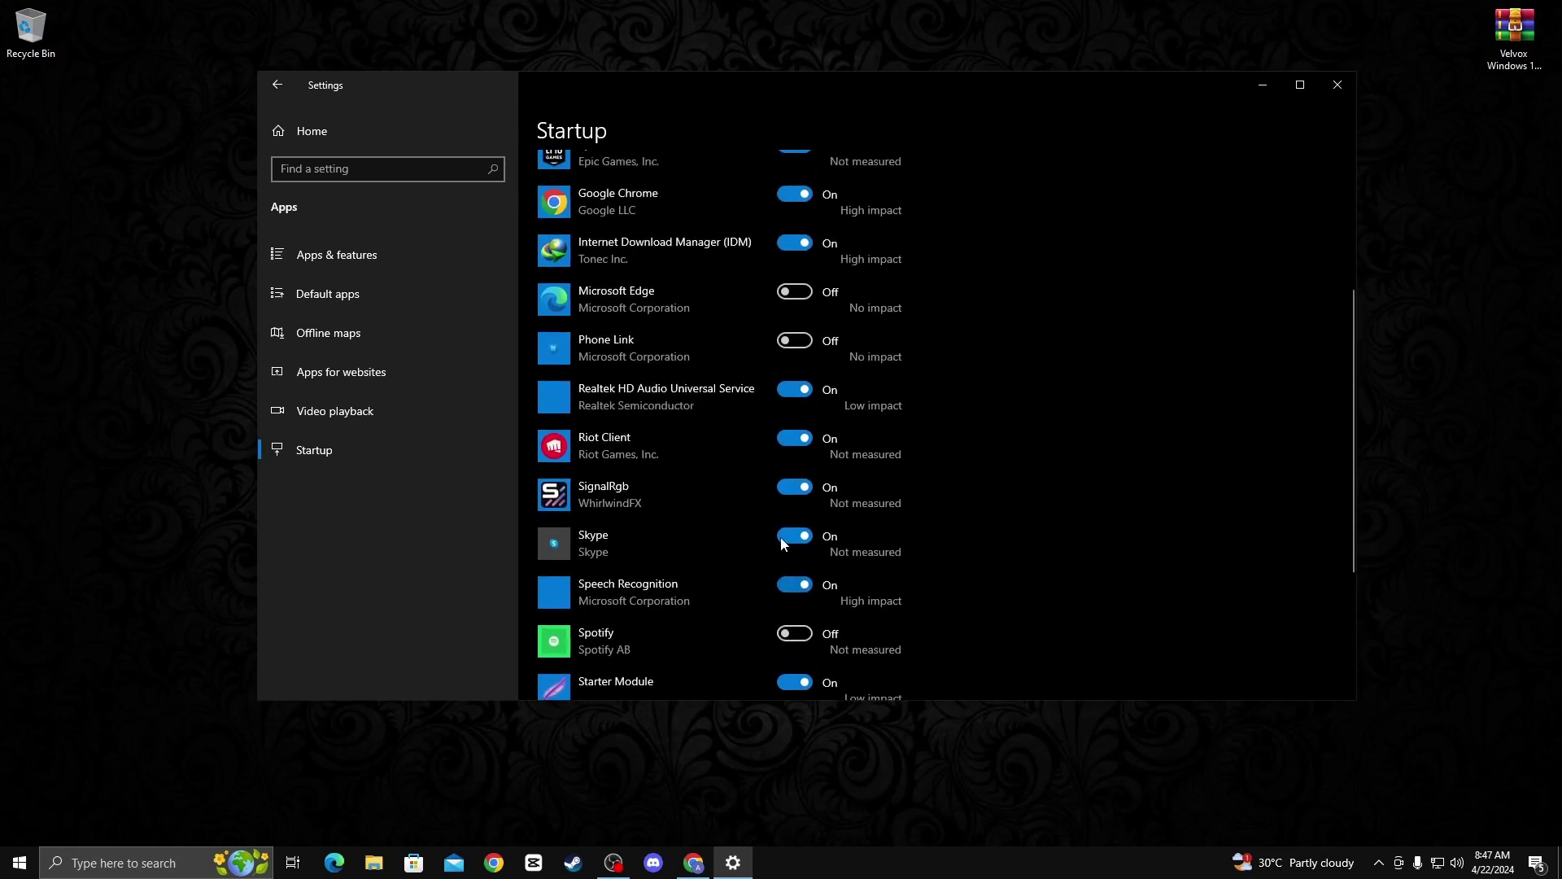
pyautogui.click(793, 536)
pyautogui.scroll(4, 792, 481)
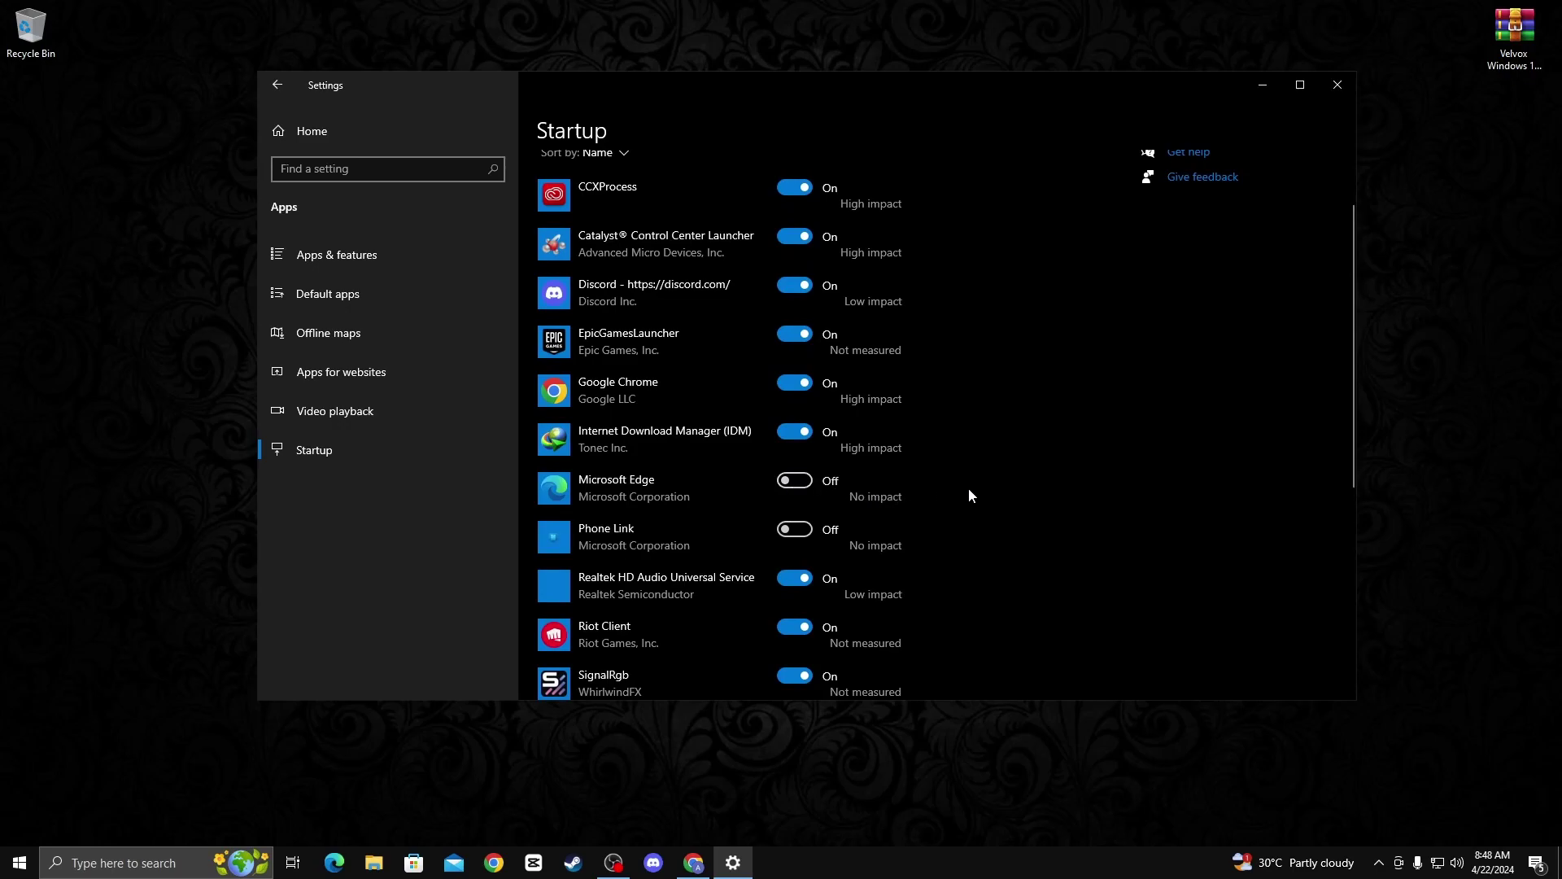
pyautogui.scroll(2, 968, 485)
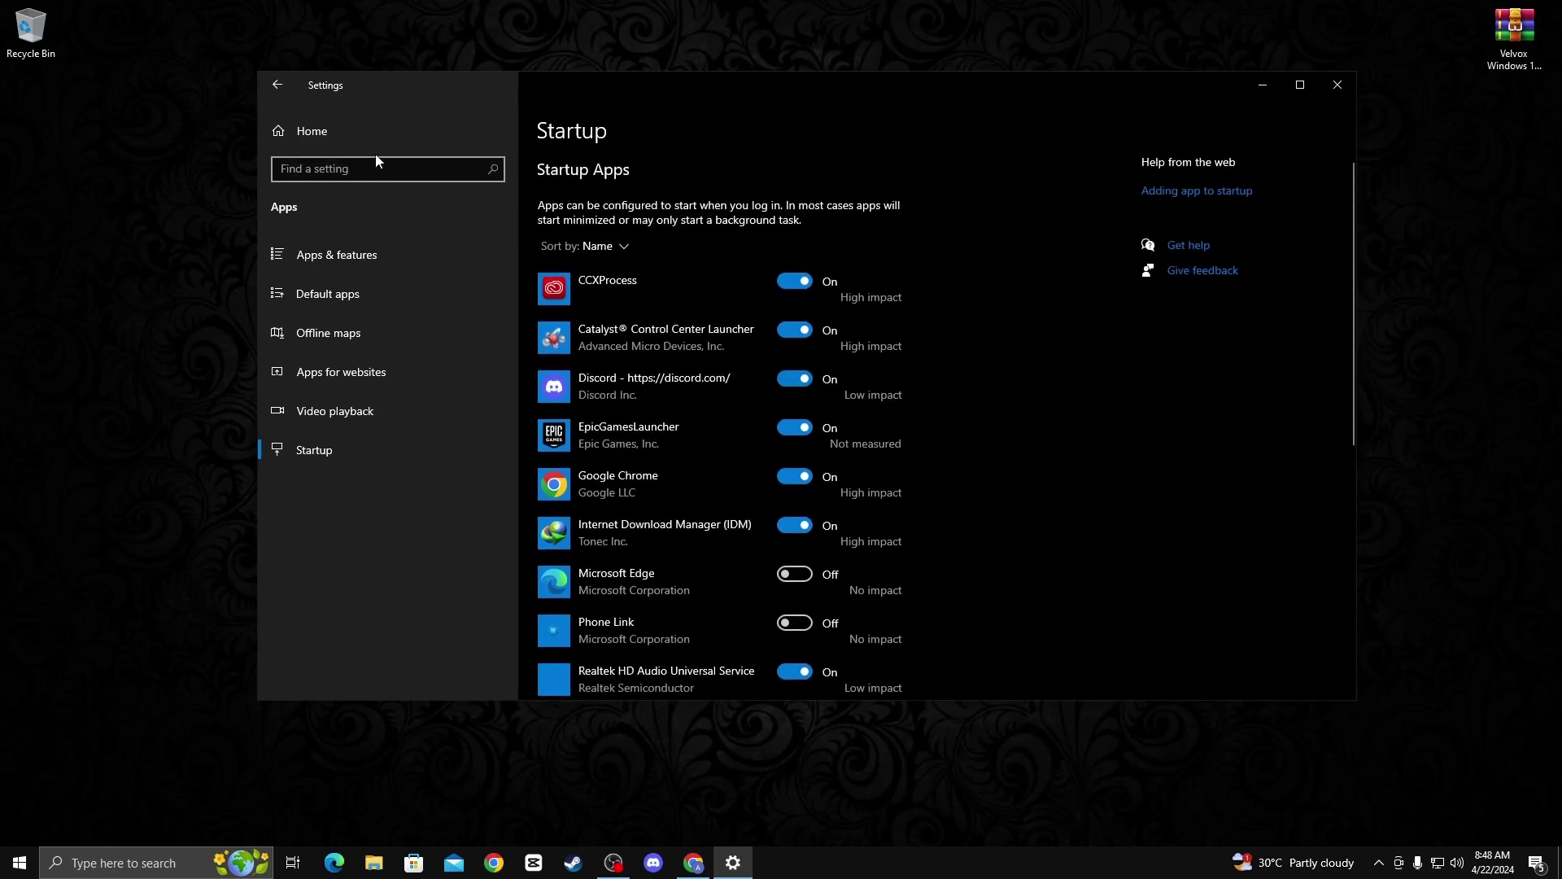
# In Gaming, turn Game Bar and its controller shortcut off, leaving Game Mode on
pyautogui.click(332, 134)
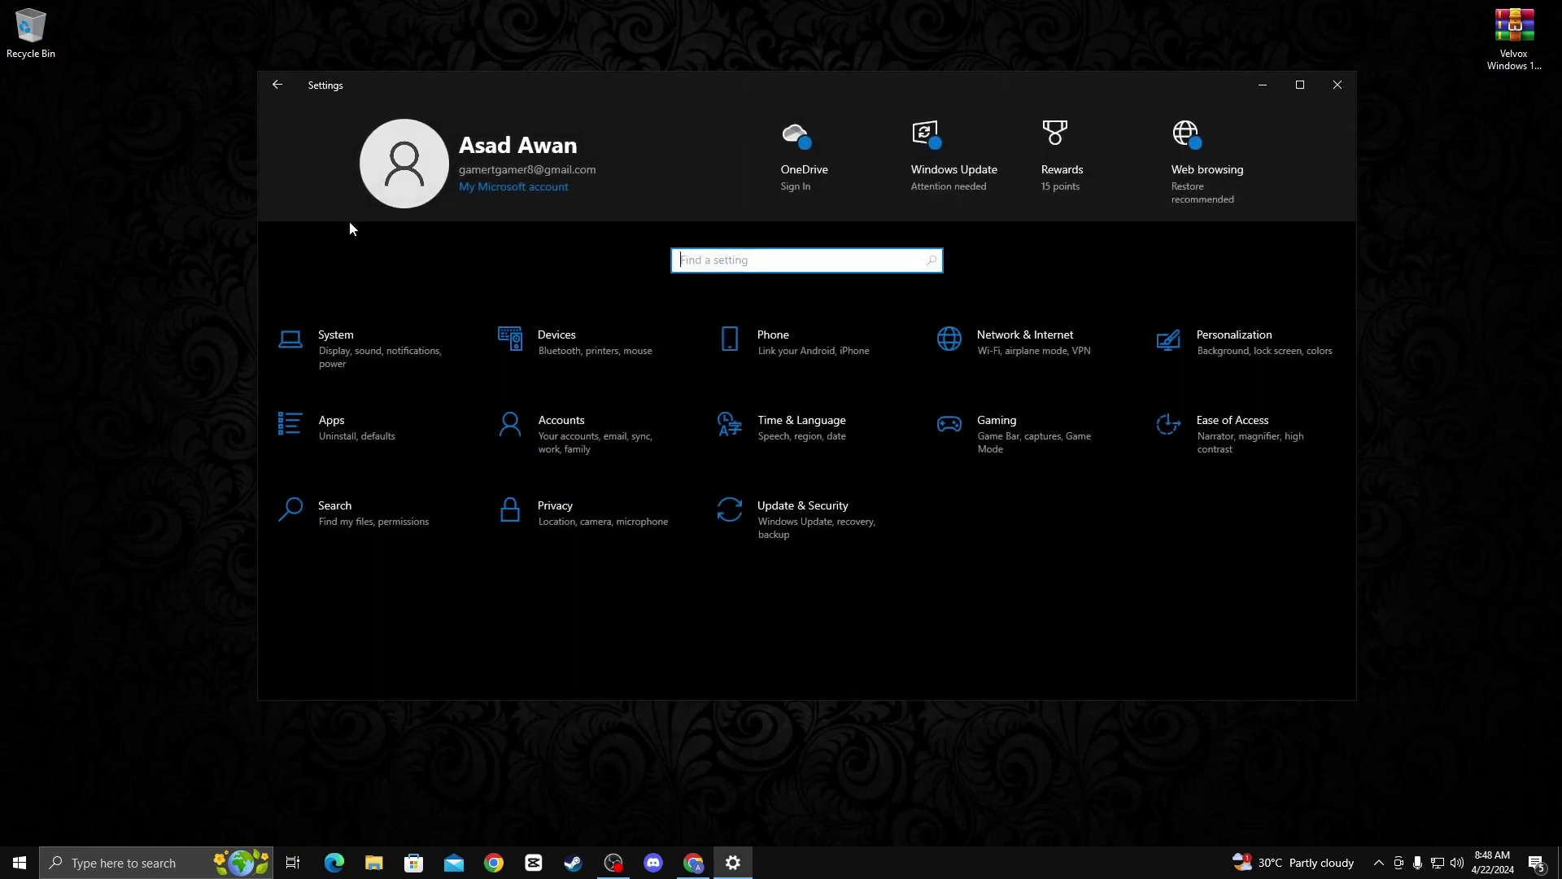
pyautogui.click(1007, 464)
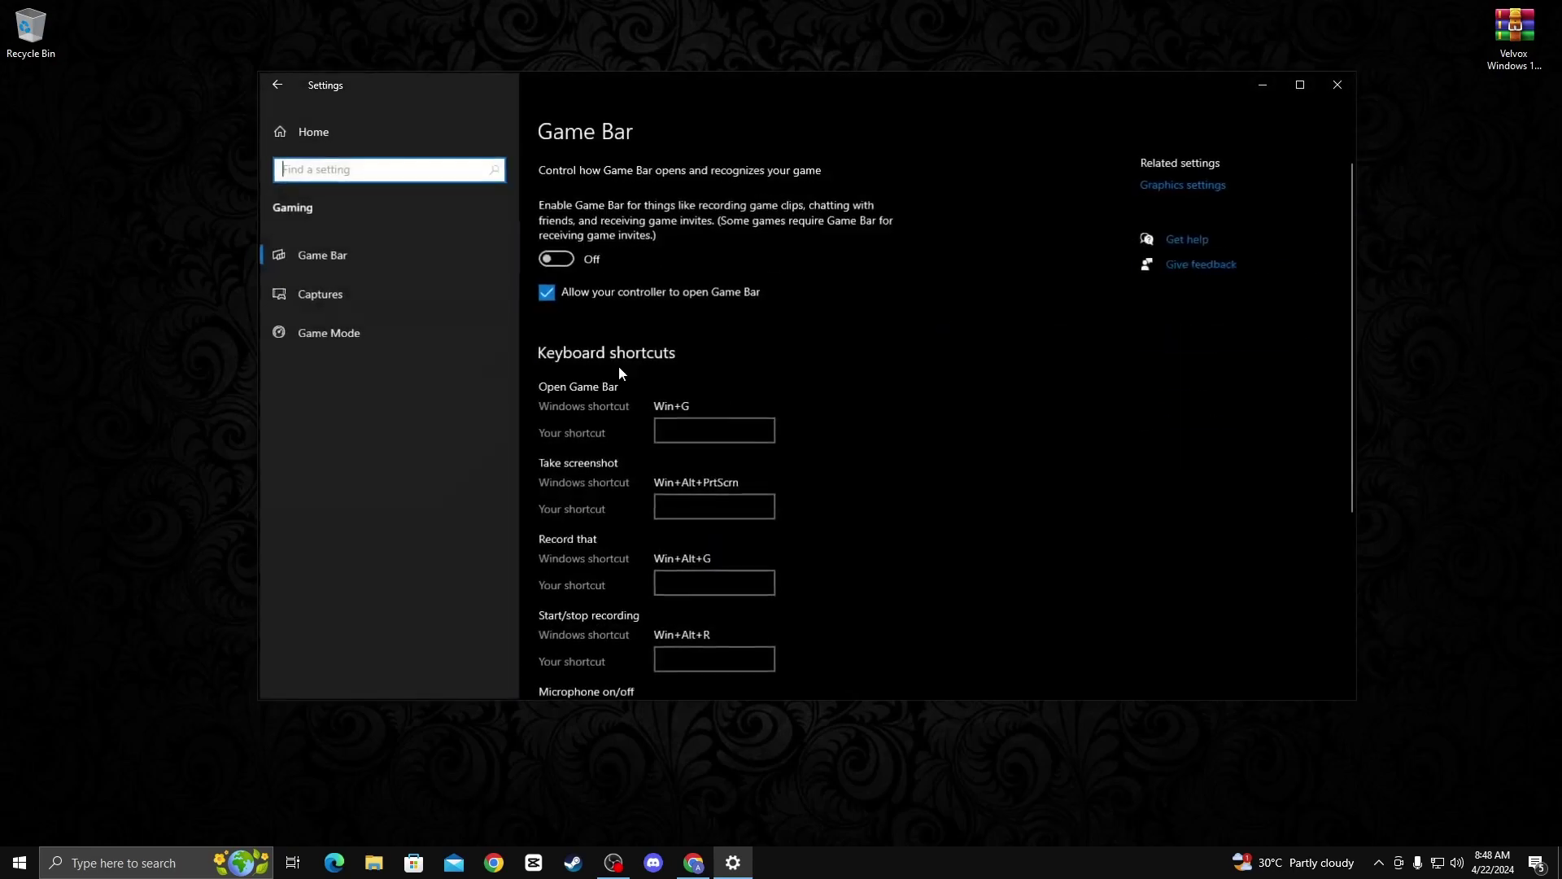
pyautogui.click(553, 259)
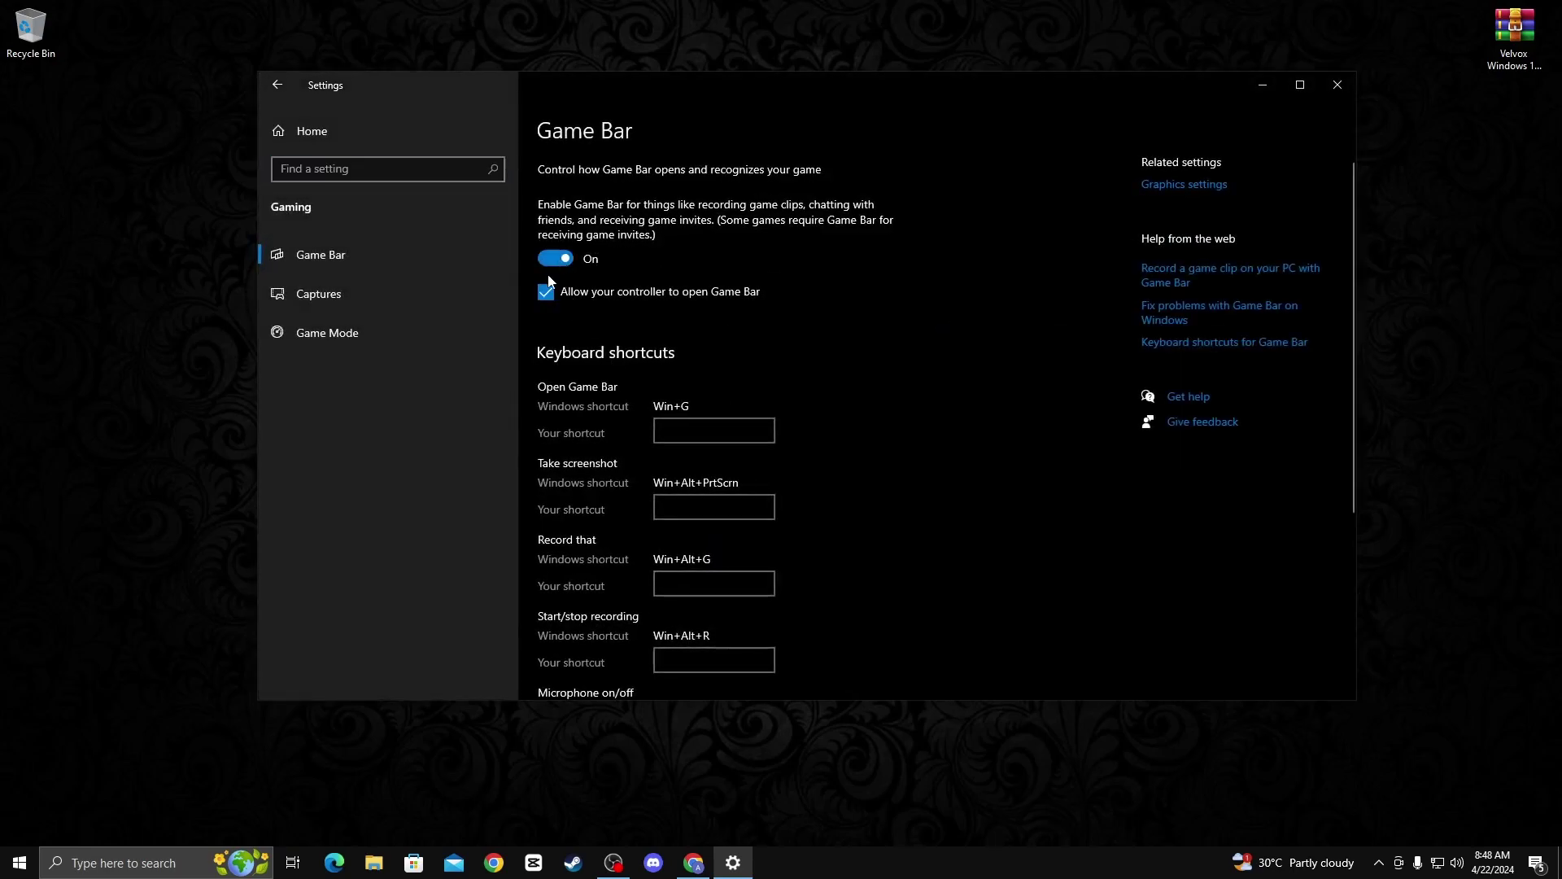
pyautogui.click(546, 289)
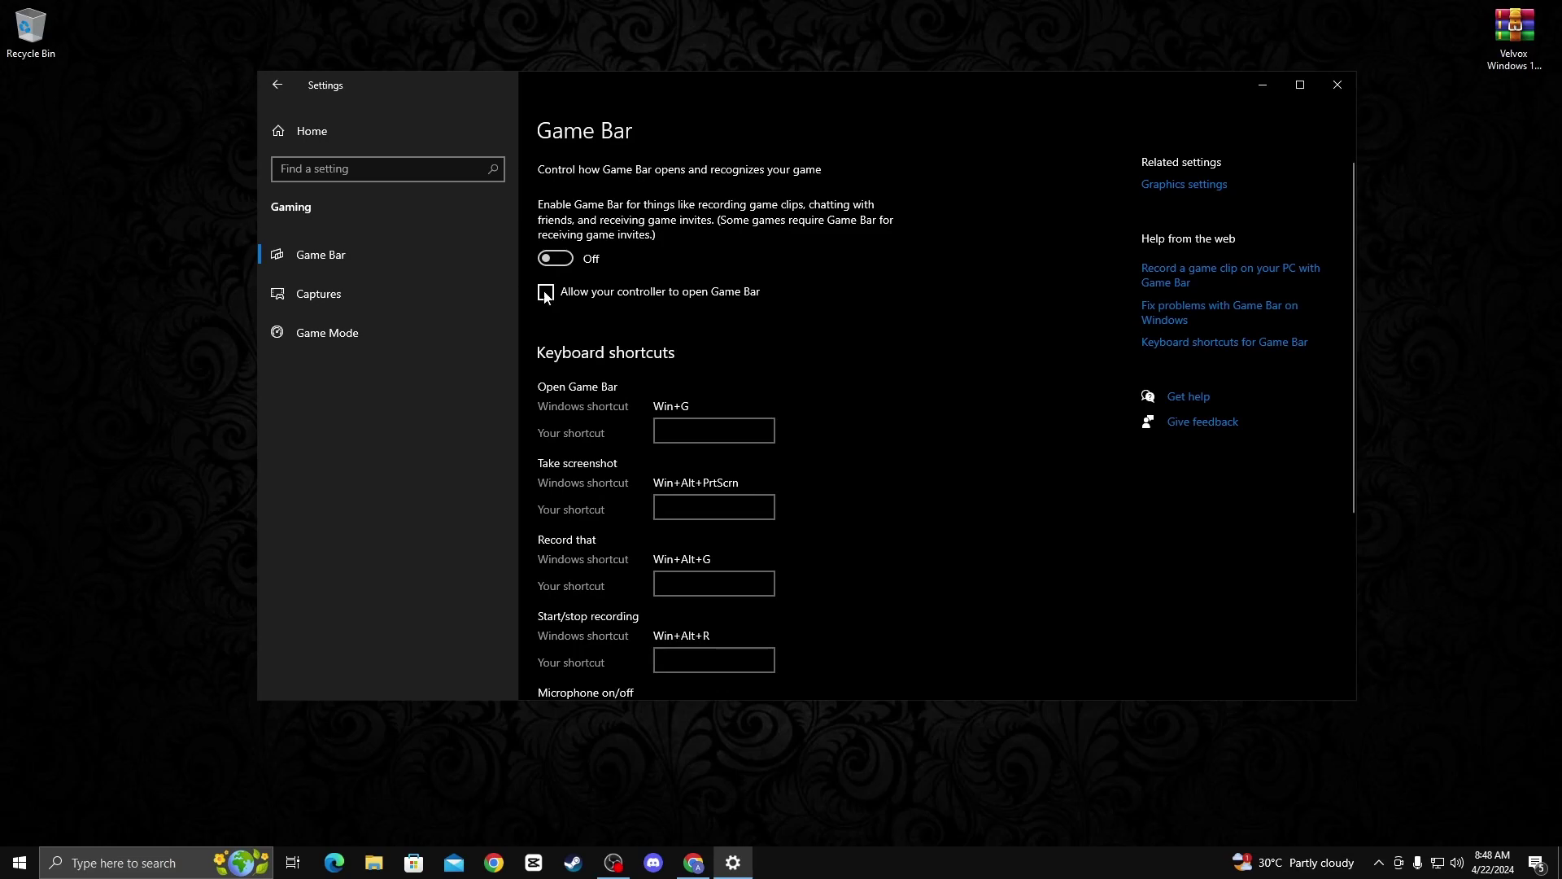
pyautogui.click(349, 337)
pyautogui.click(553, 230)
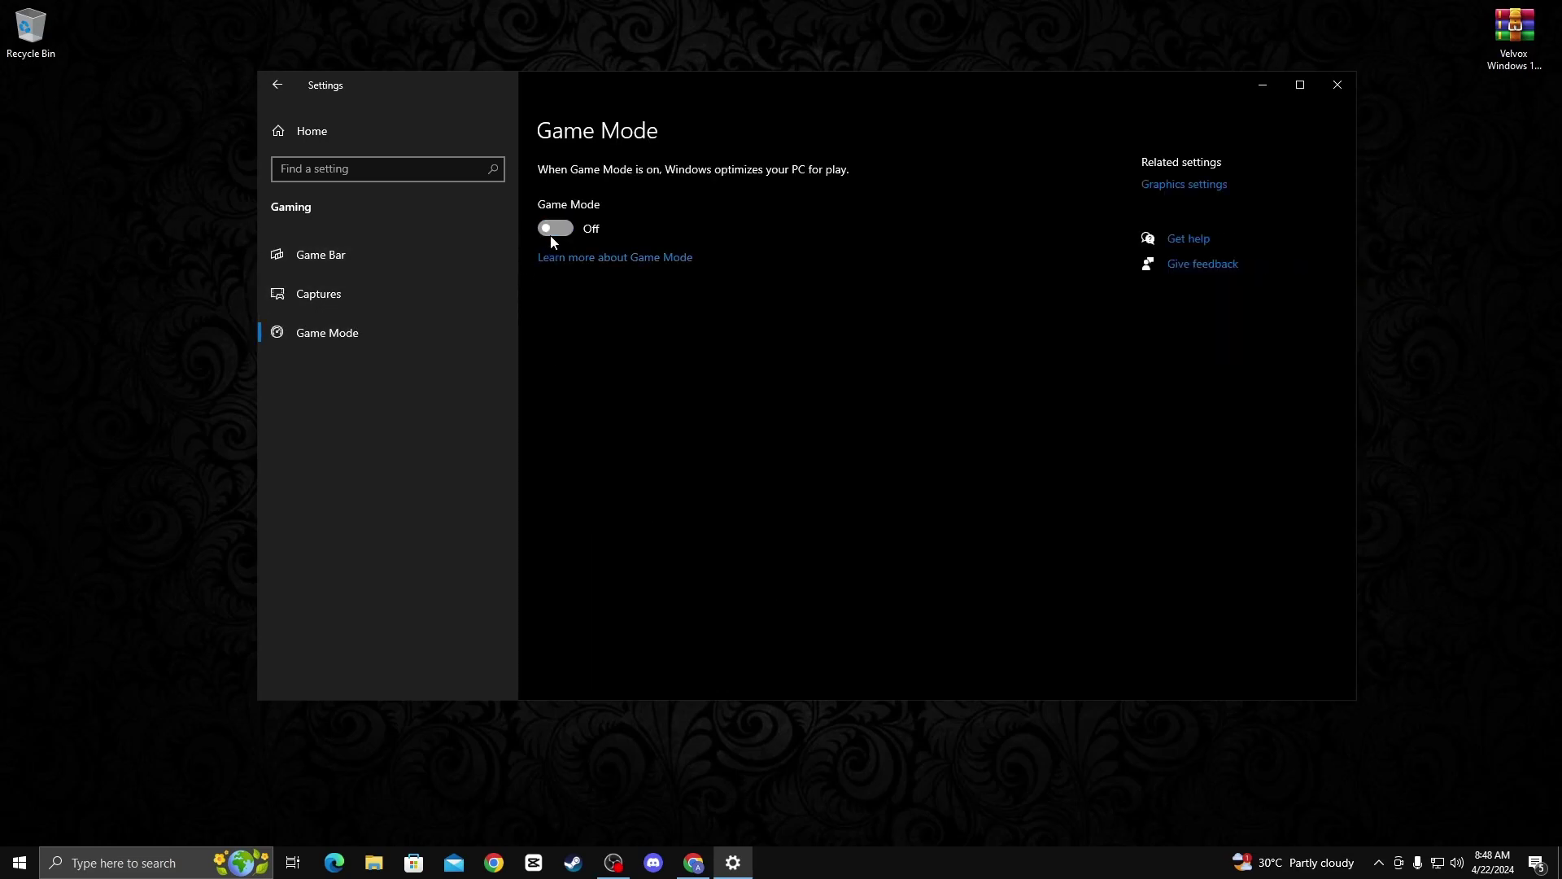
pyautogui.click(553, 236)
pyautogui.click(302, 132)
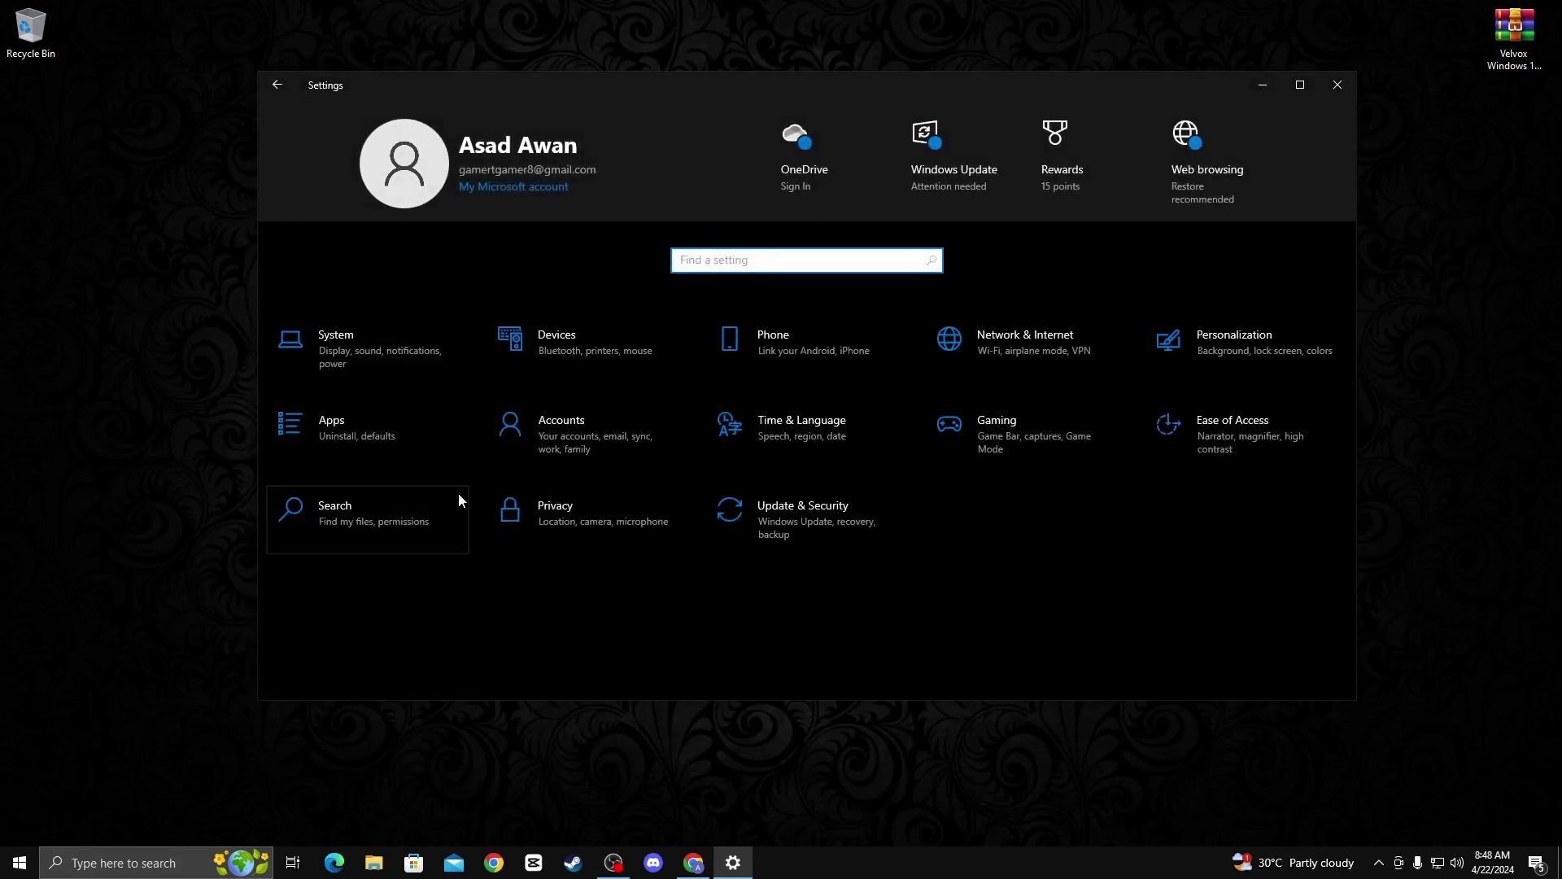
# Turn off app-launch tracking and suggested content in Privacy > General
pyautogui.click(592, 520)
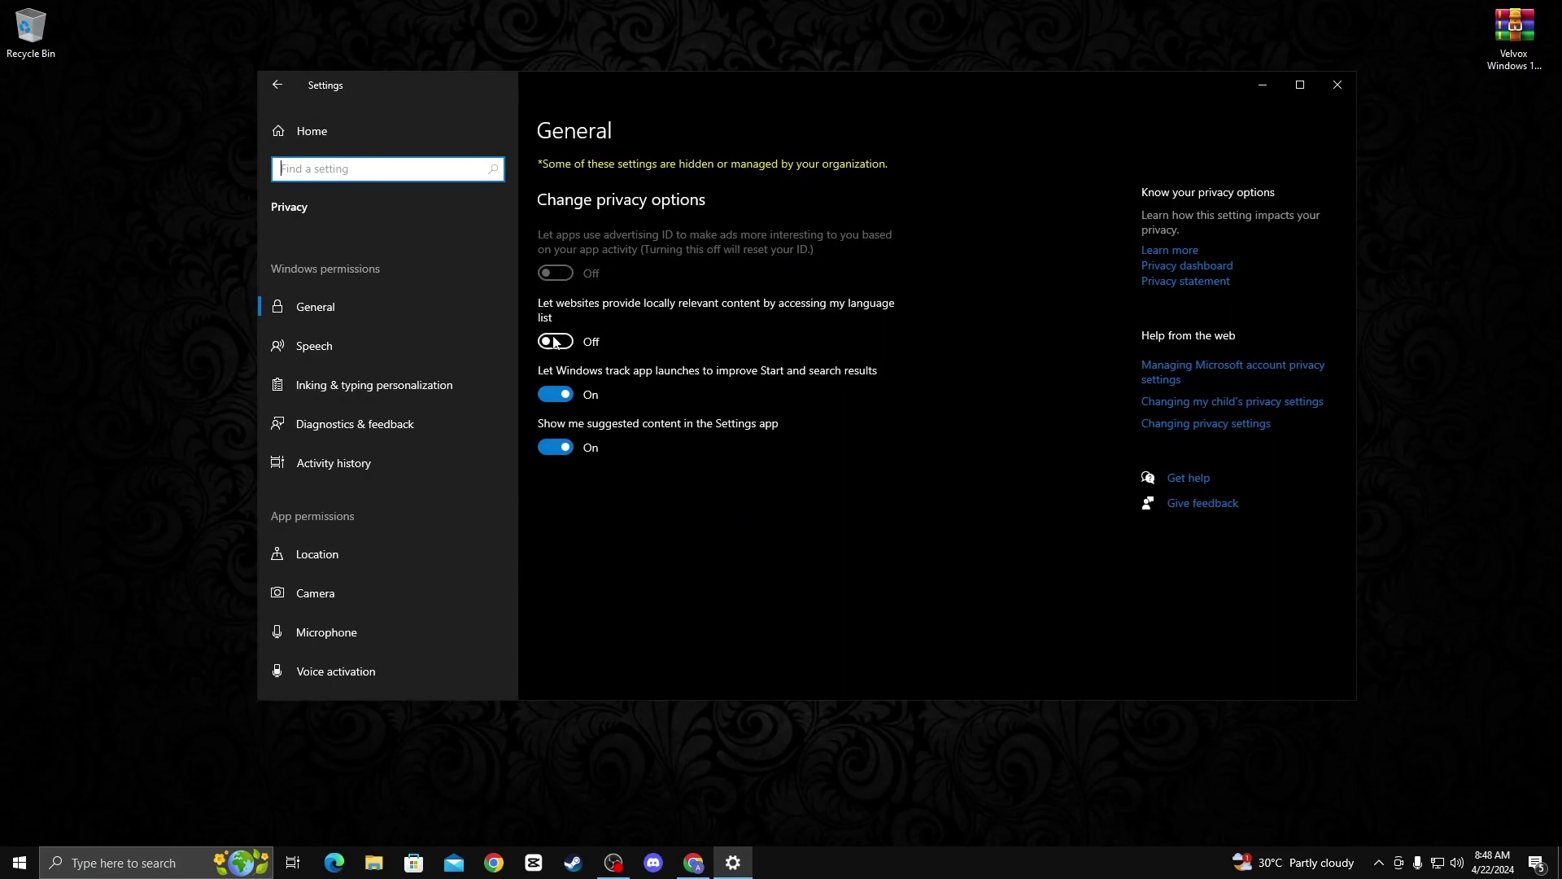
pyautogui.click(551, 394)
pyautogui.click(558, 447)
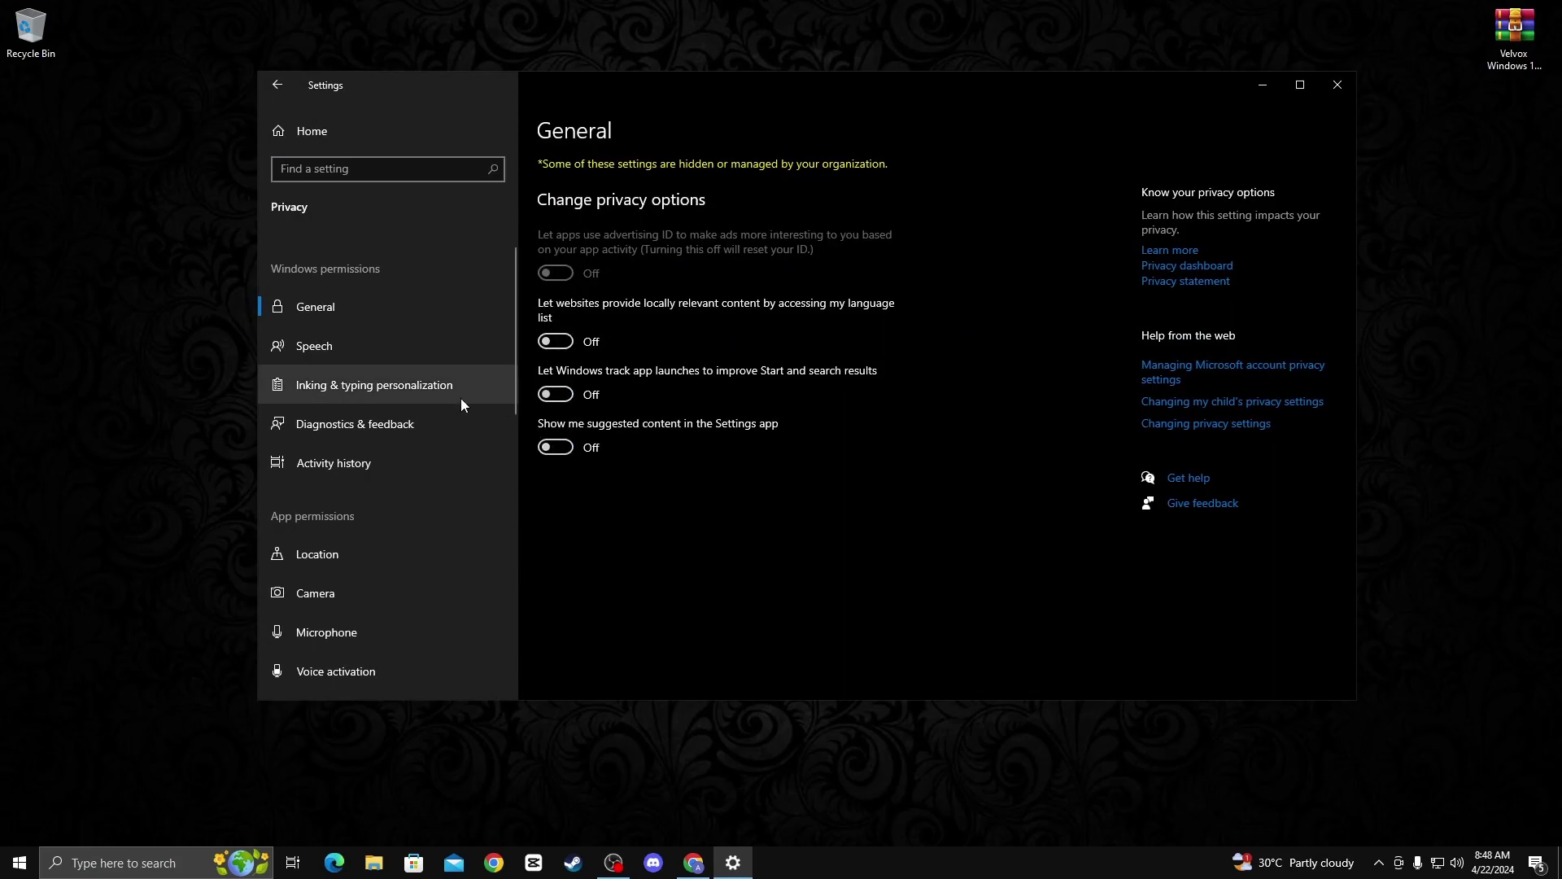
# Review Diagnostics & feedback, leaving diagnostic data viewing off, and open Location privacy settings
pyautogui.click(360, 425)
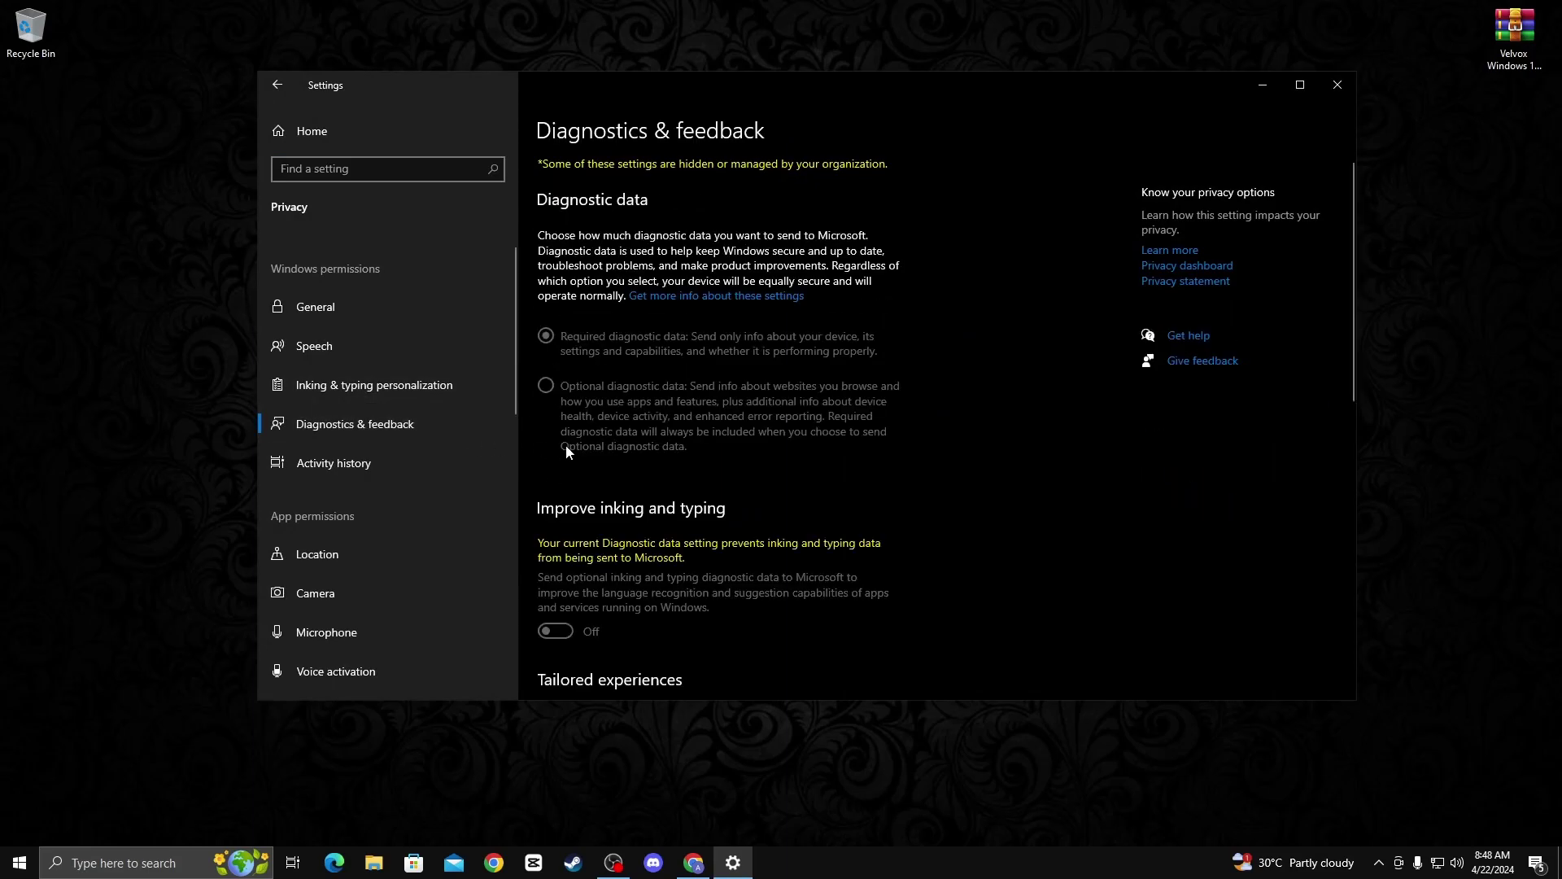
pyautogui.scroll(-5, 570, 455)
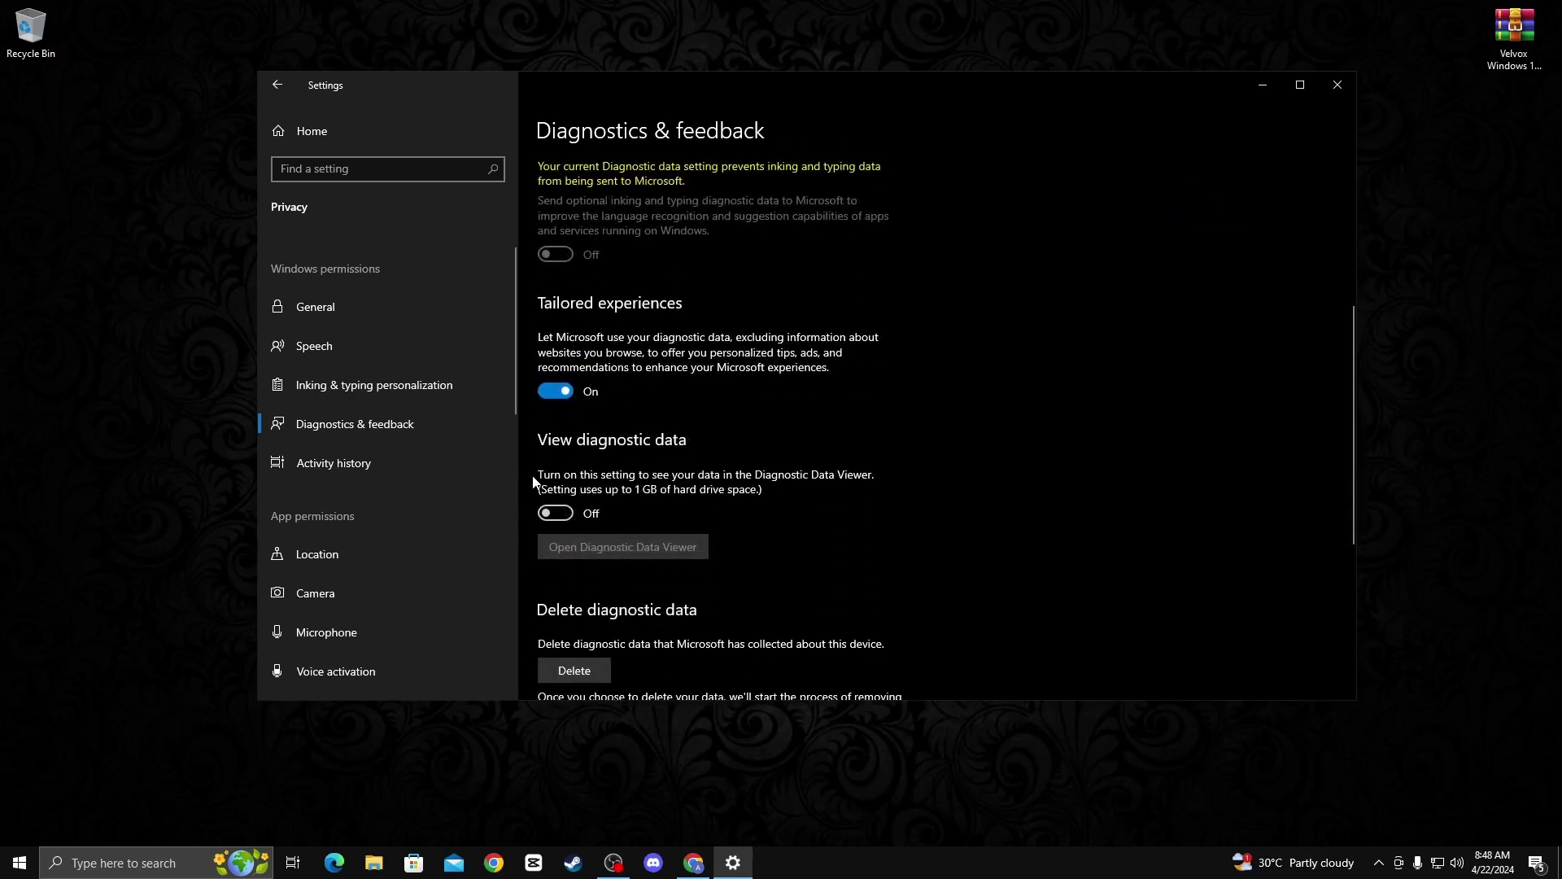
pyautogui.click(540, 513)
pyautogui.click(543, 514)
pyautogui.scroll(-3, 415, 529)
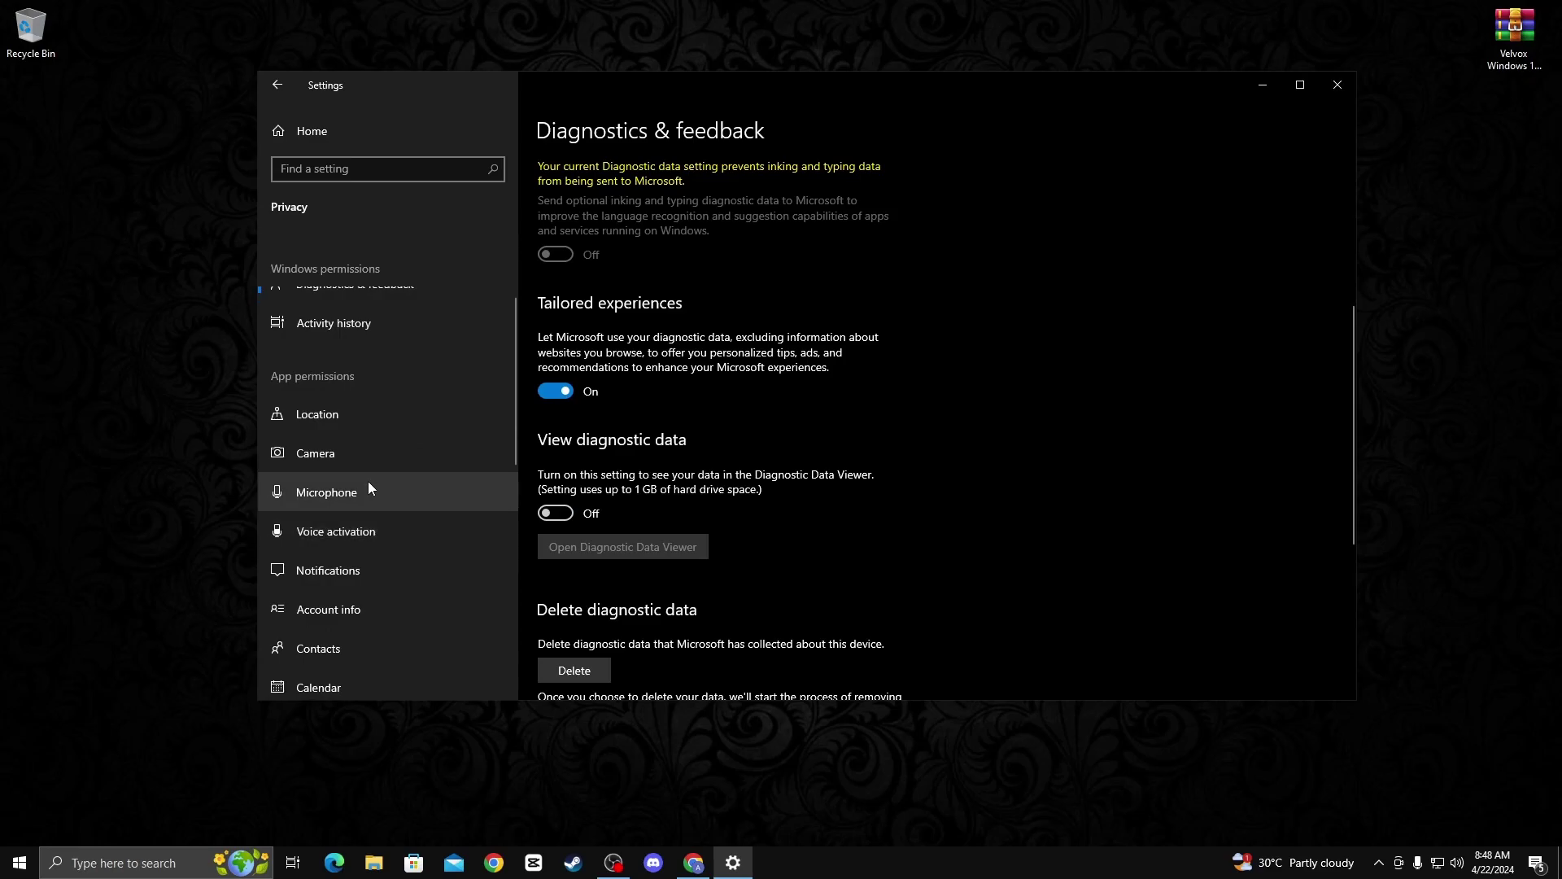
pyautogui.click(348, 425)
pyautogui.scroll(-3, 558, 493)
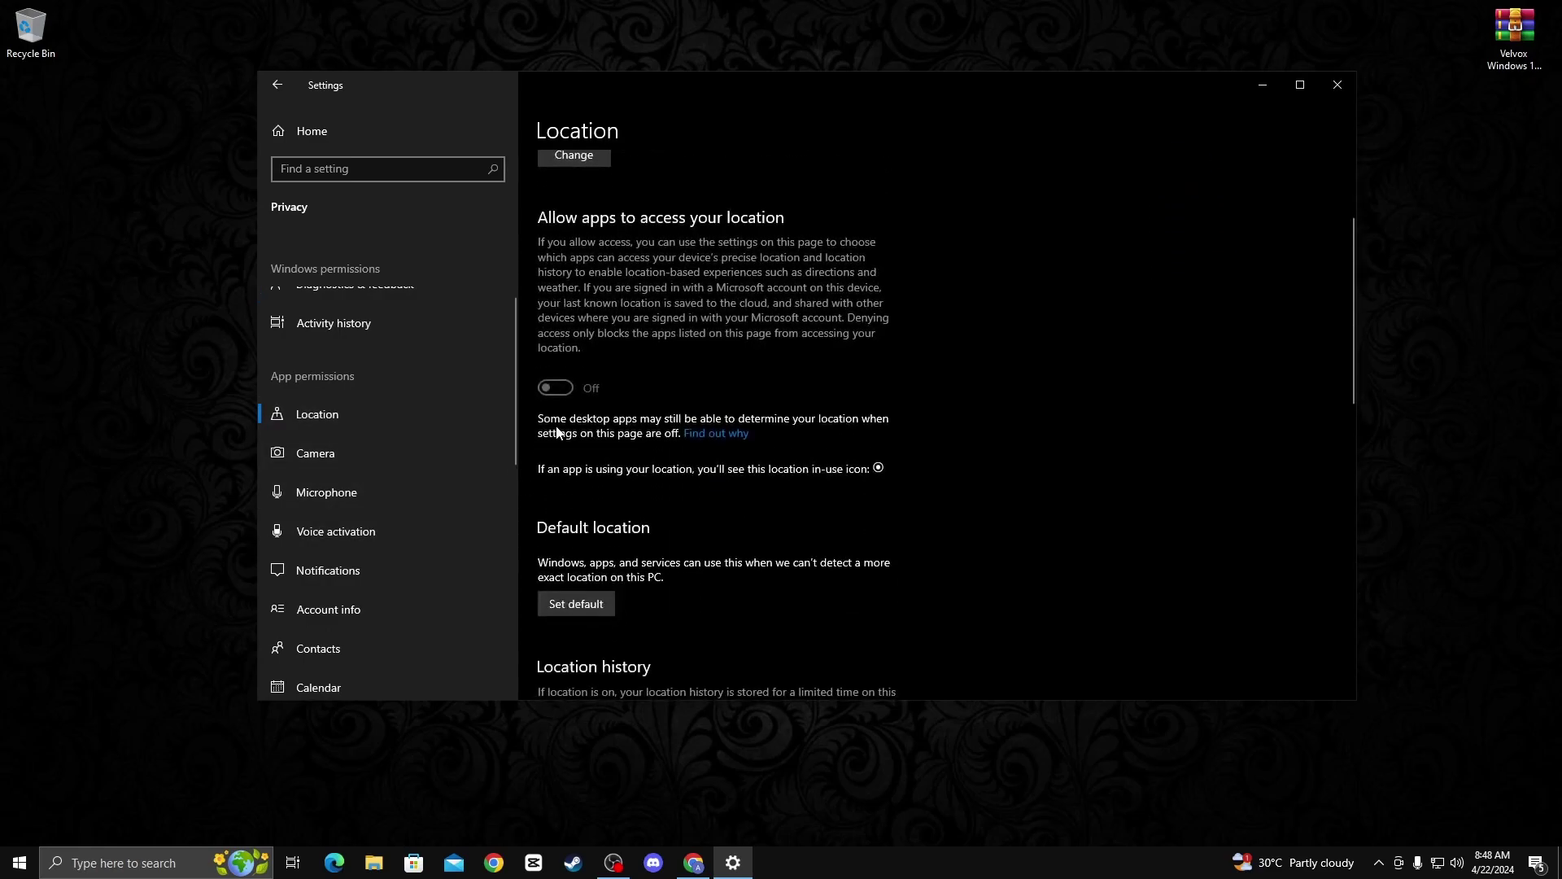
pyautogui.scroll(1, 559, 431)
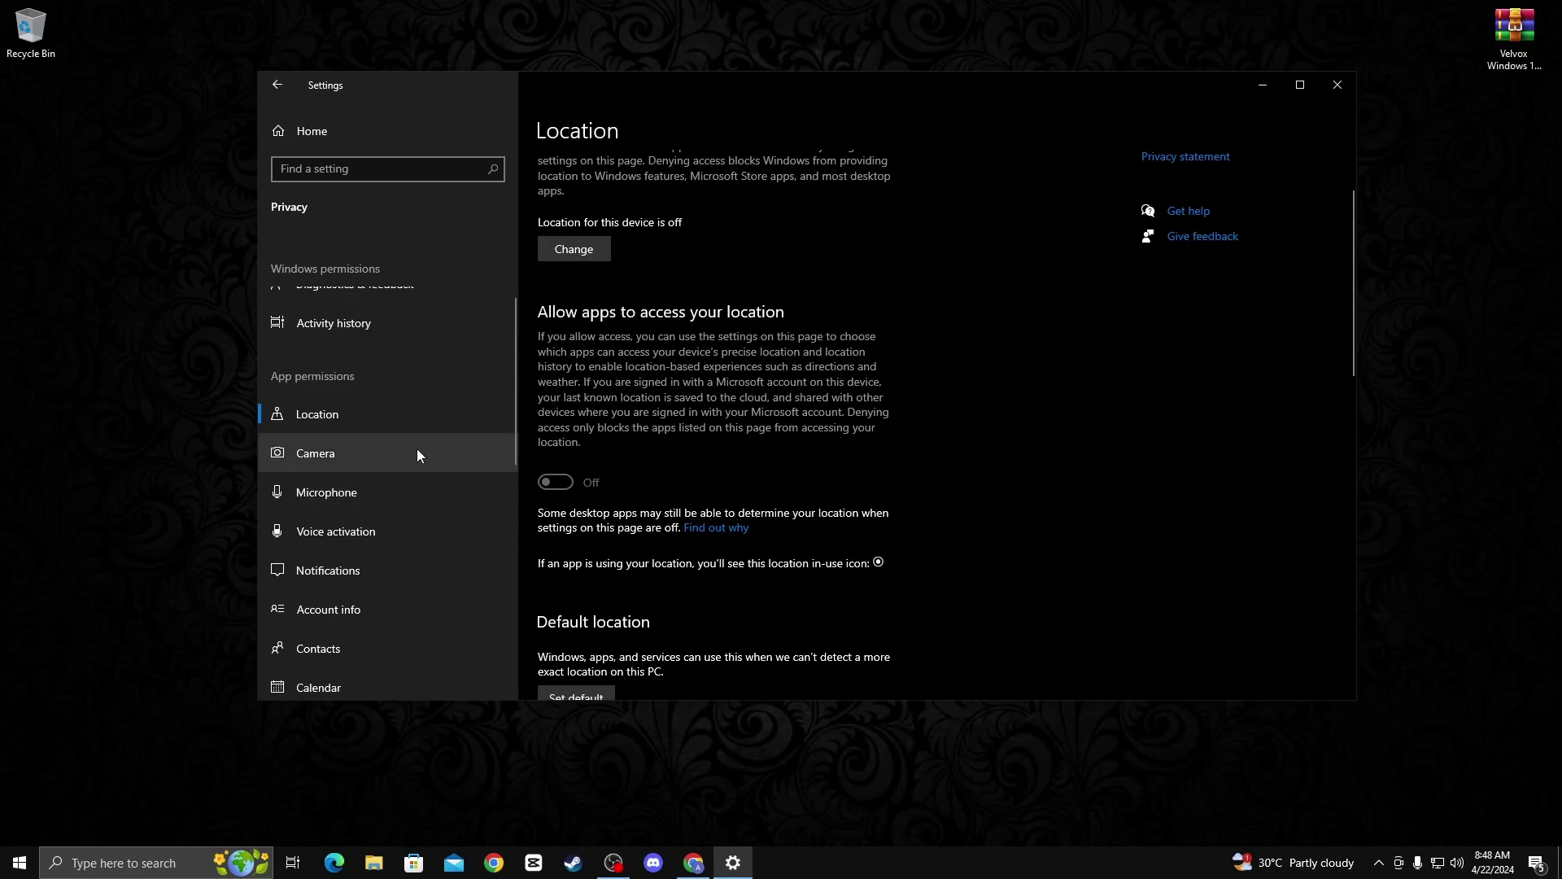
# Turn off camera access for Skype, Feedback Hub, Desktop App Web Viewer and 3D Viewer
pyautogui.click(337, 453)
pyautogui.scroll(-2, 337, 452)
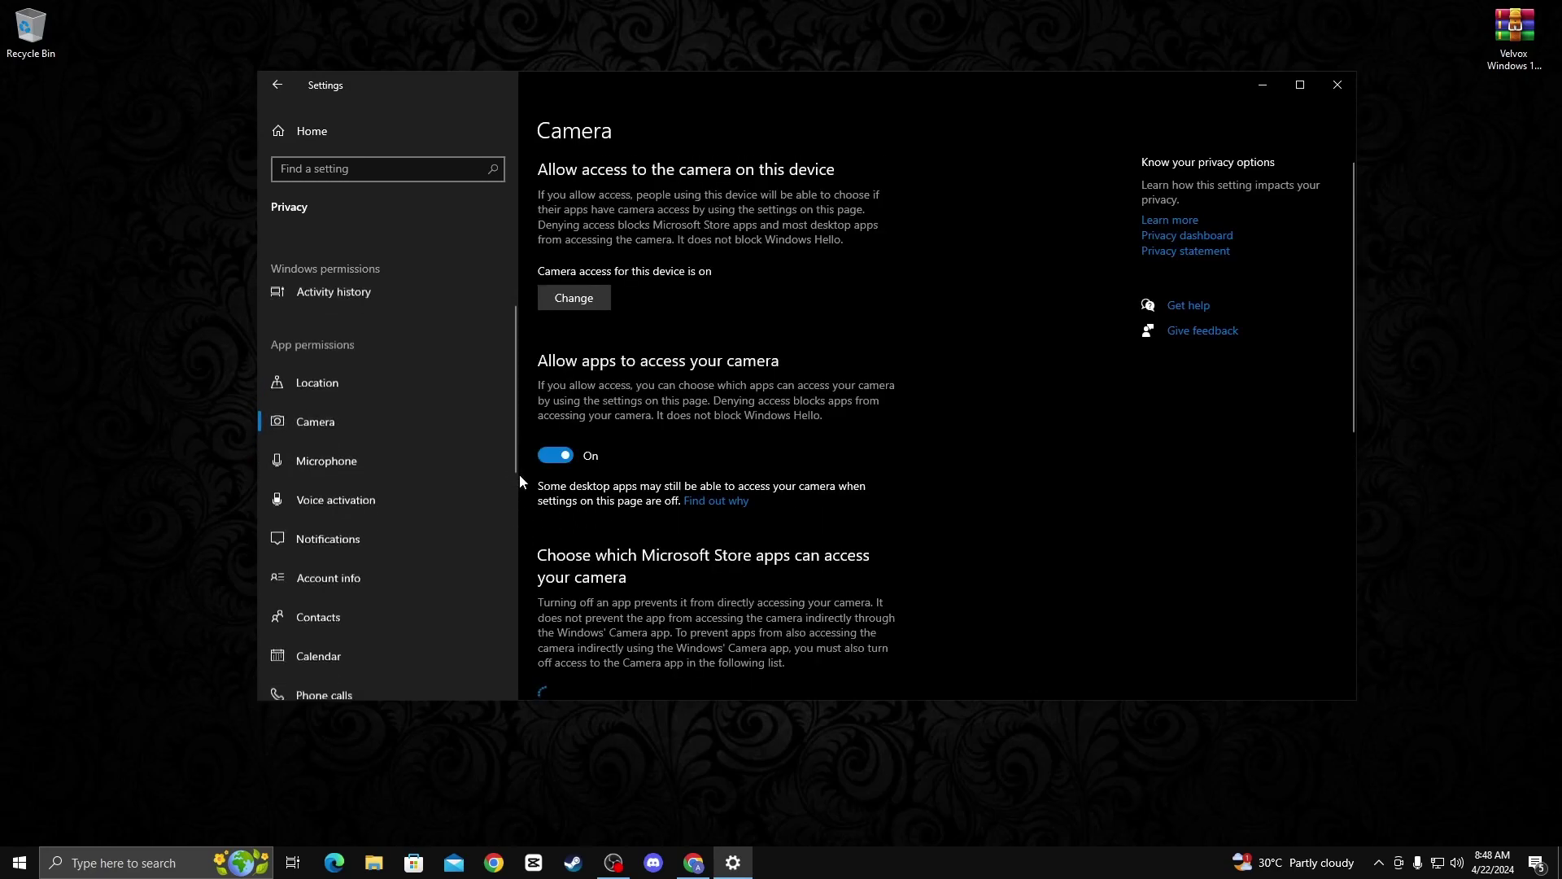
pyautogui.scroll(-5, 617, 486)
pyautogui.click(800, 517)
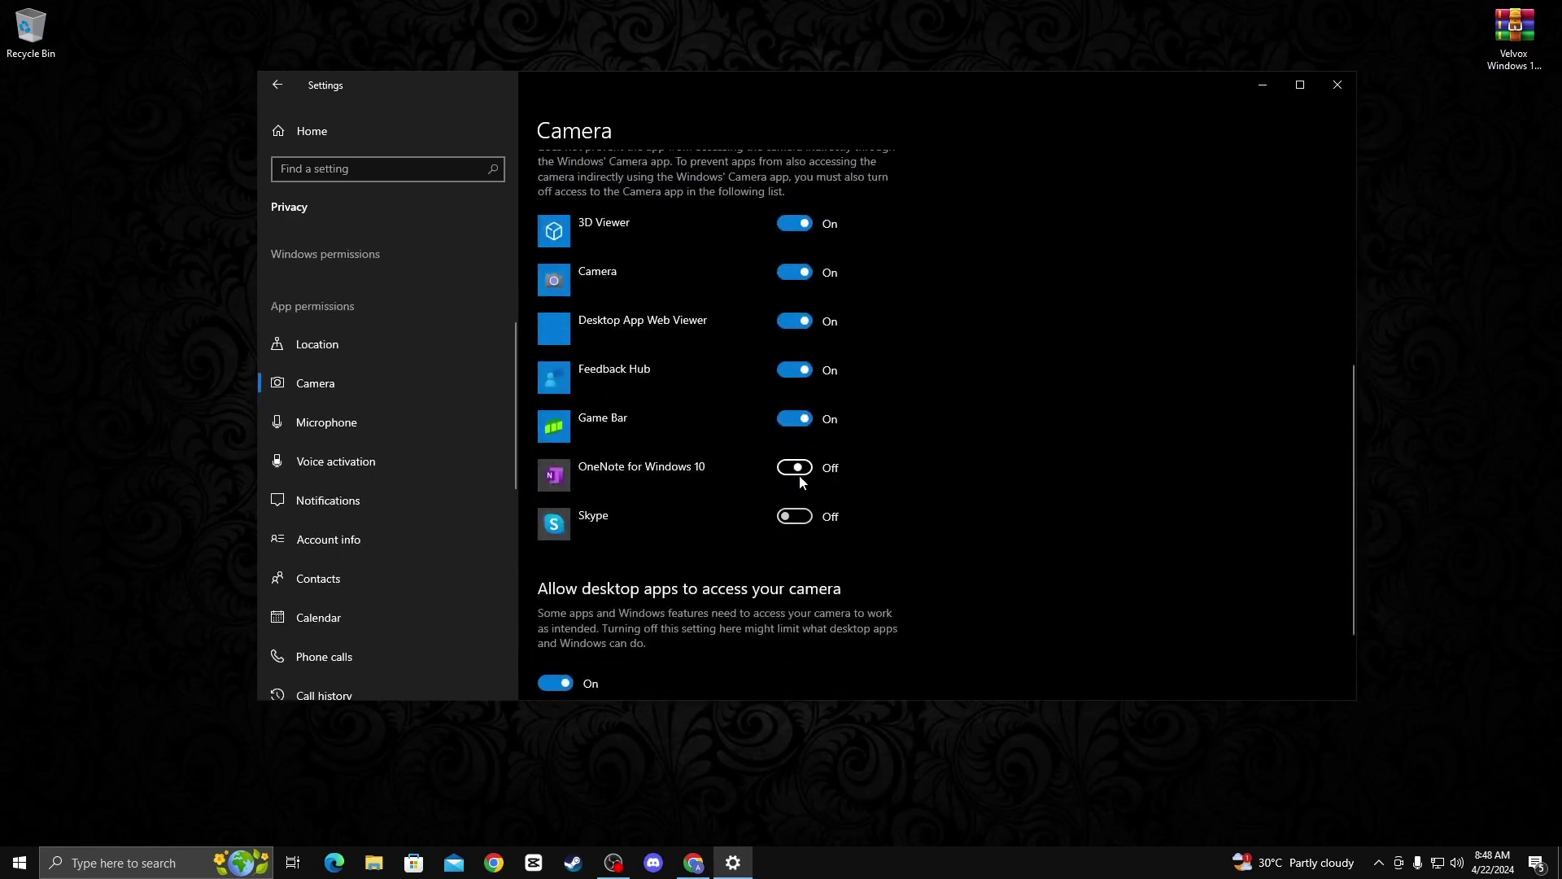
pyautogui.click(801, 367)
pyautogui.click(798, 321)
pyautogui.click(796, 224)
pyautogui.scroll(5, 724, 281)
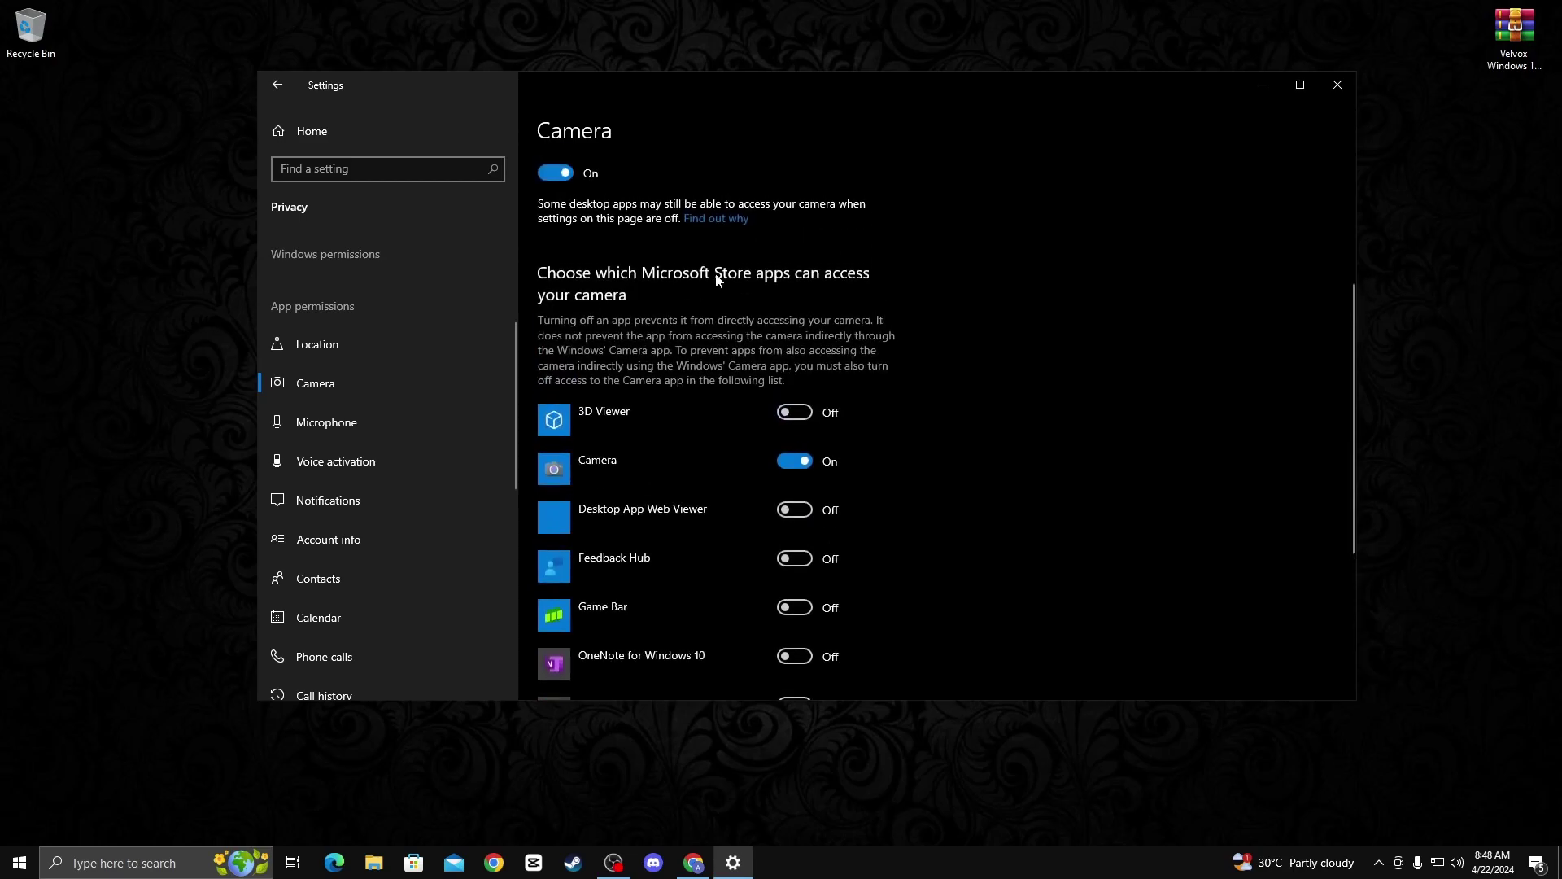
pyautogui.scroll(-3, 309, 545)
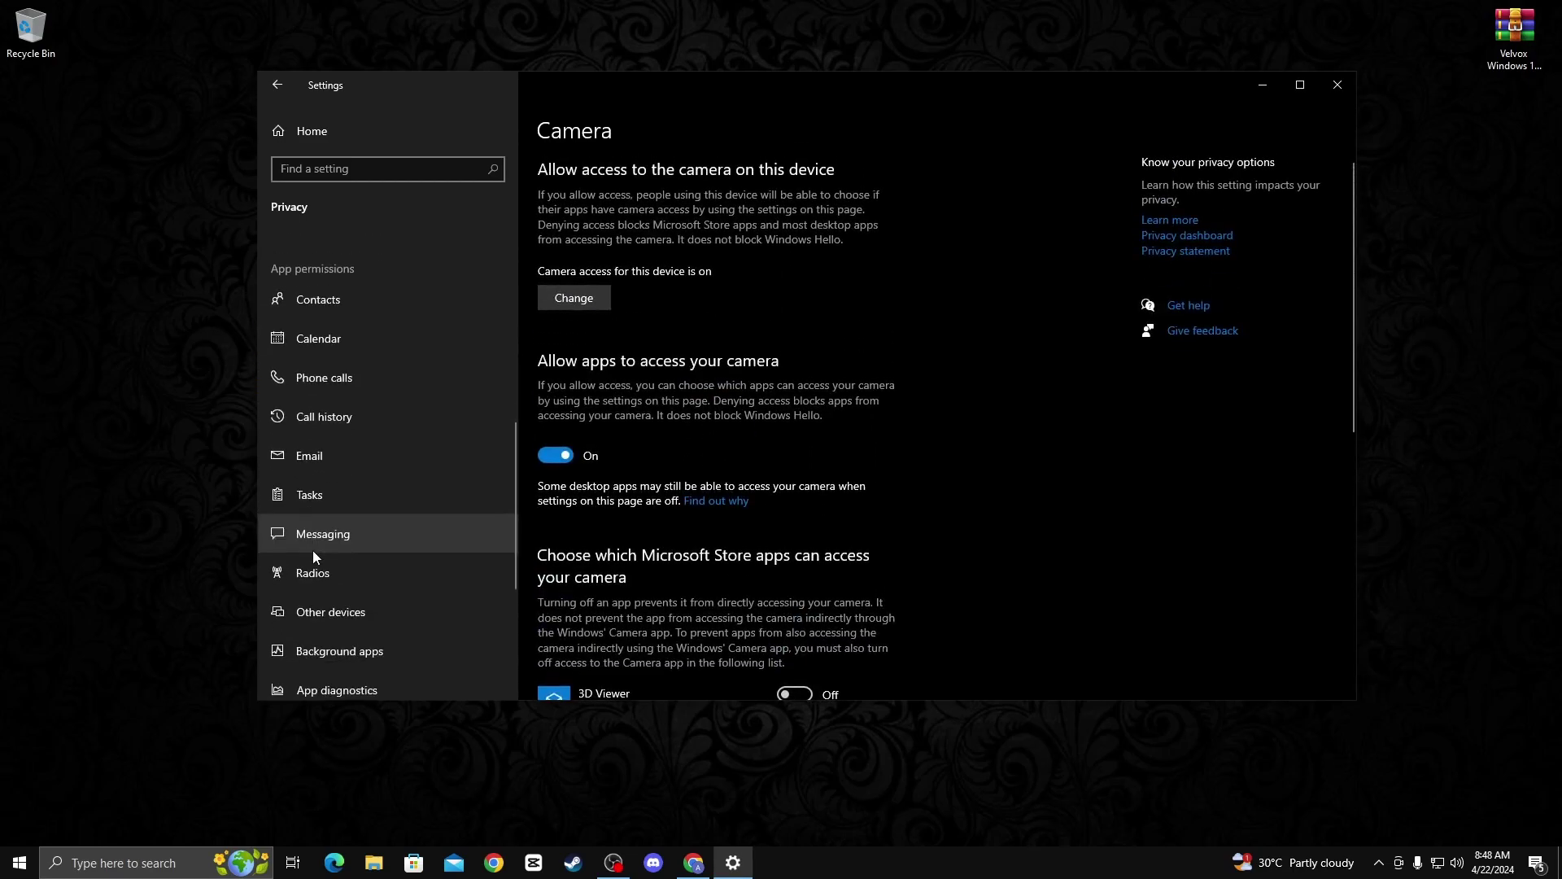
pyautogui.scroll(-1, 329, 591)
# Turn off 'Let apps run in the background' and close Settings
pyautogui.click(329, 590)
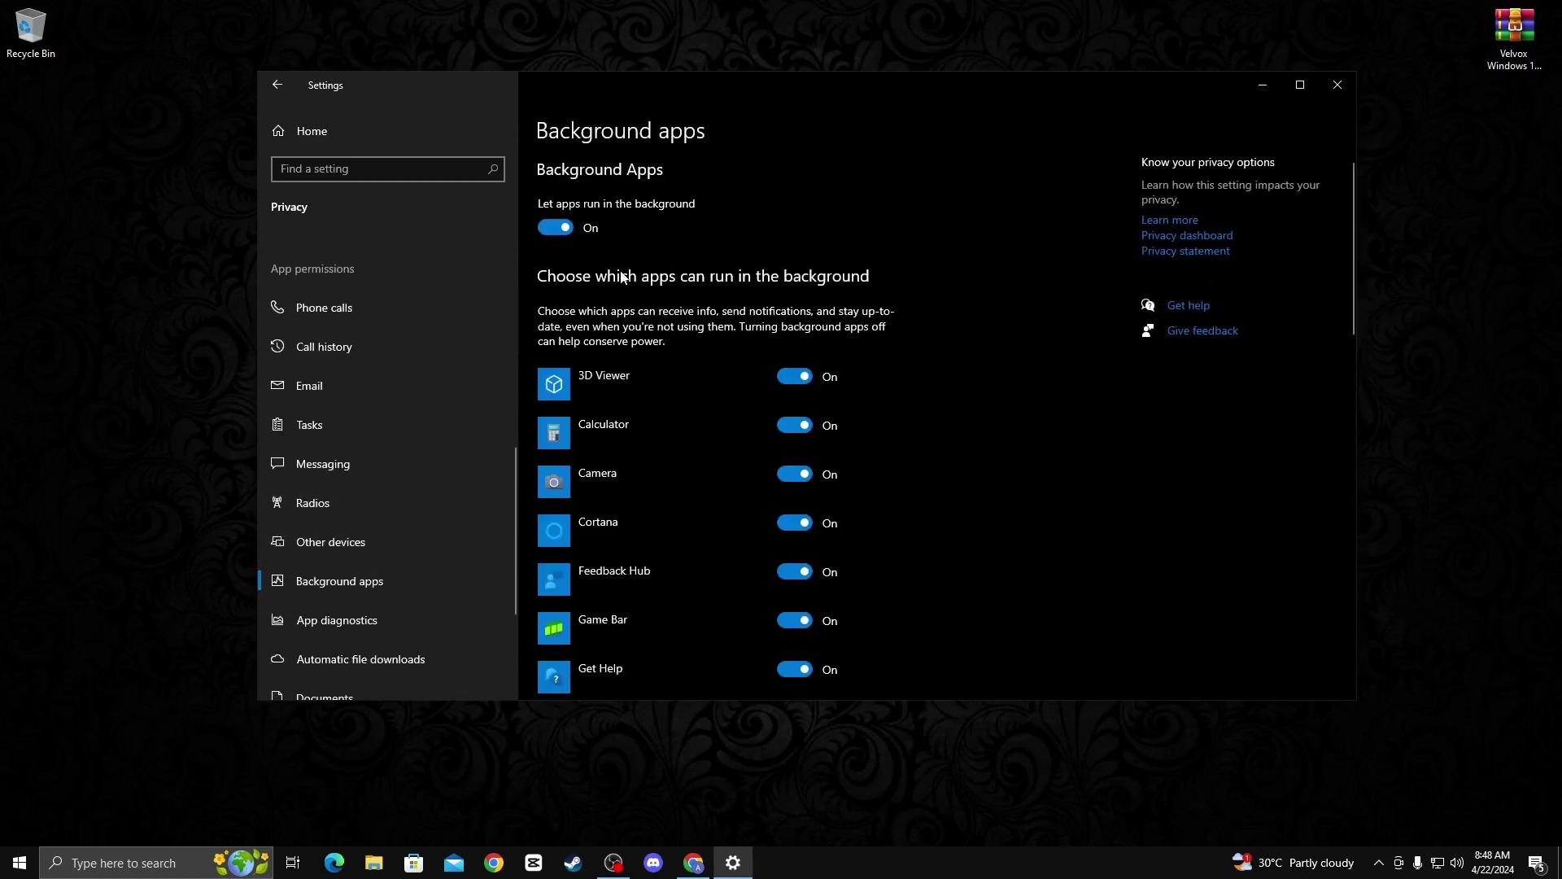
pyautogui.click(567, 233)
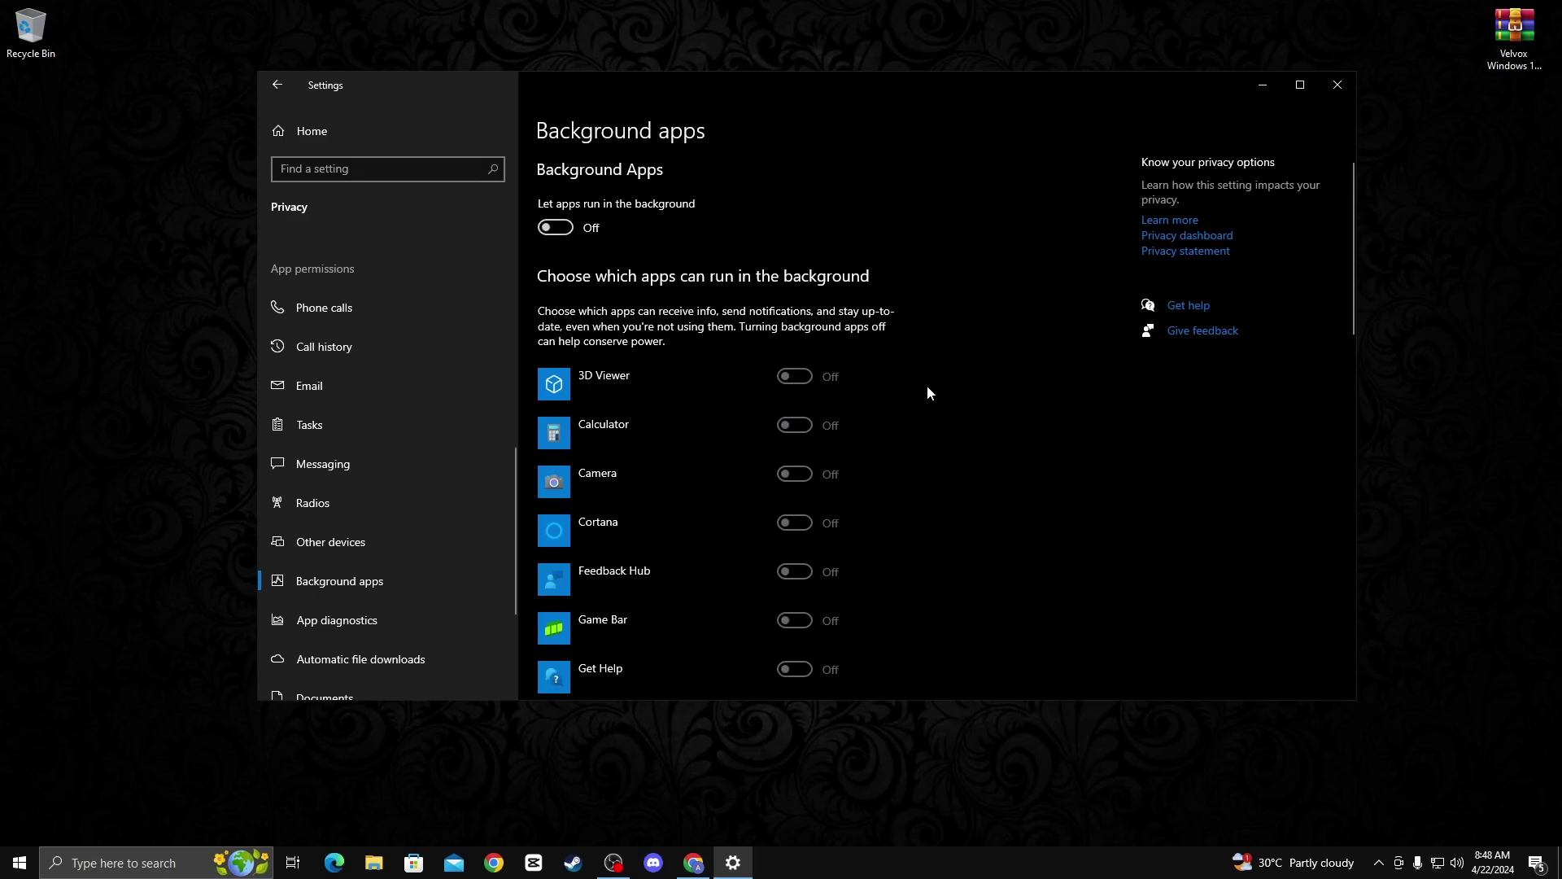
pyautogui.click(1337, 85)
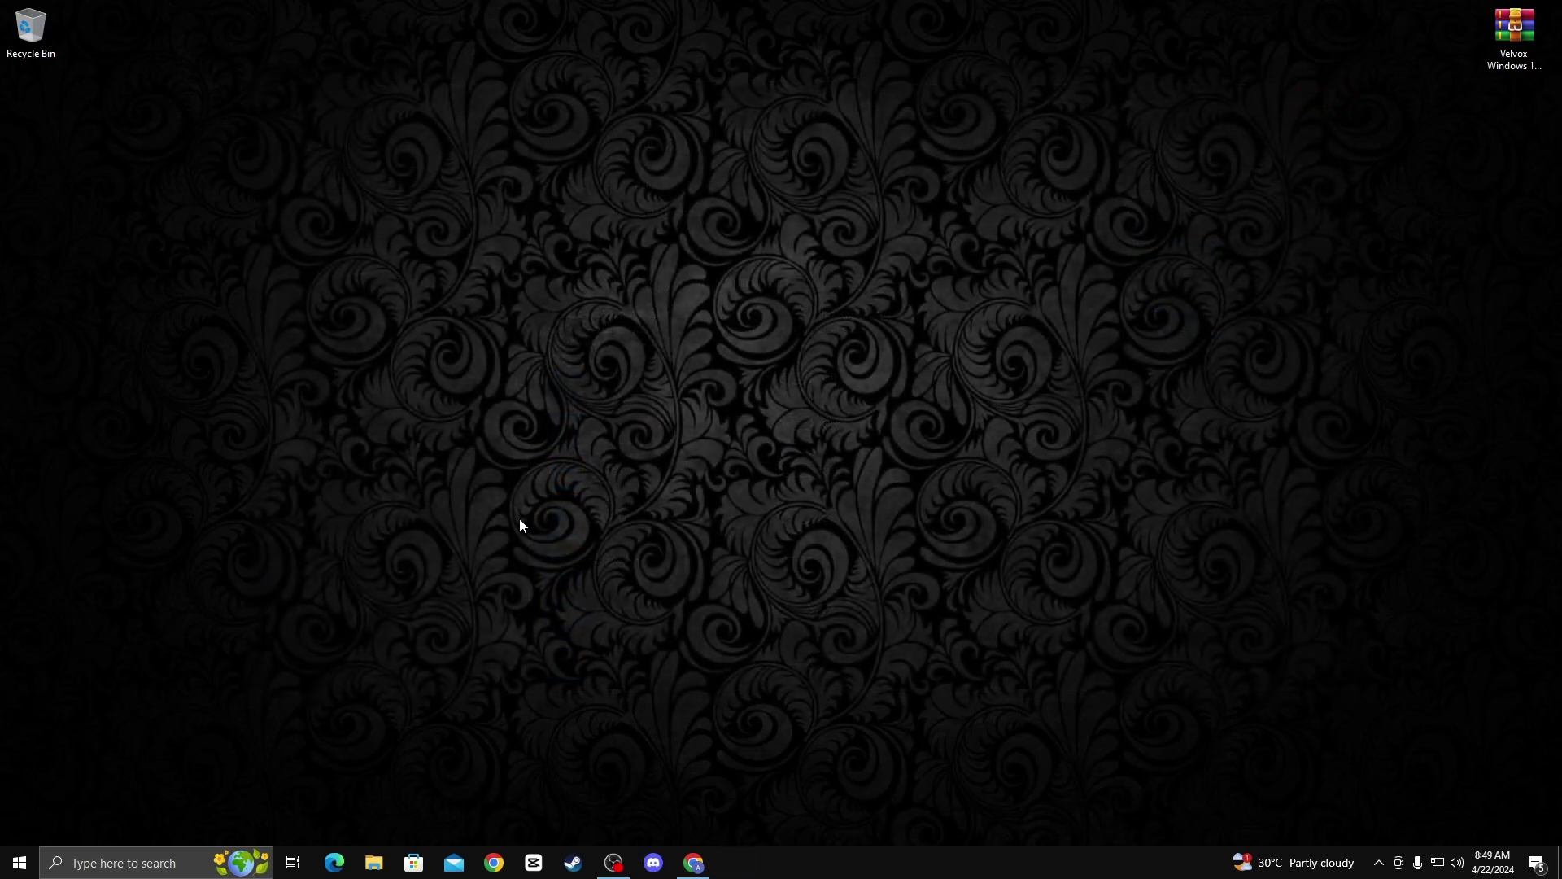
# Launch PowerShell as administrator and run irm christitus.com/win | iex
pyautogui.click(110, 863)
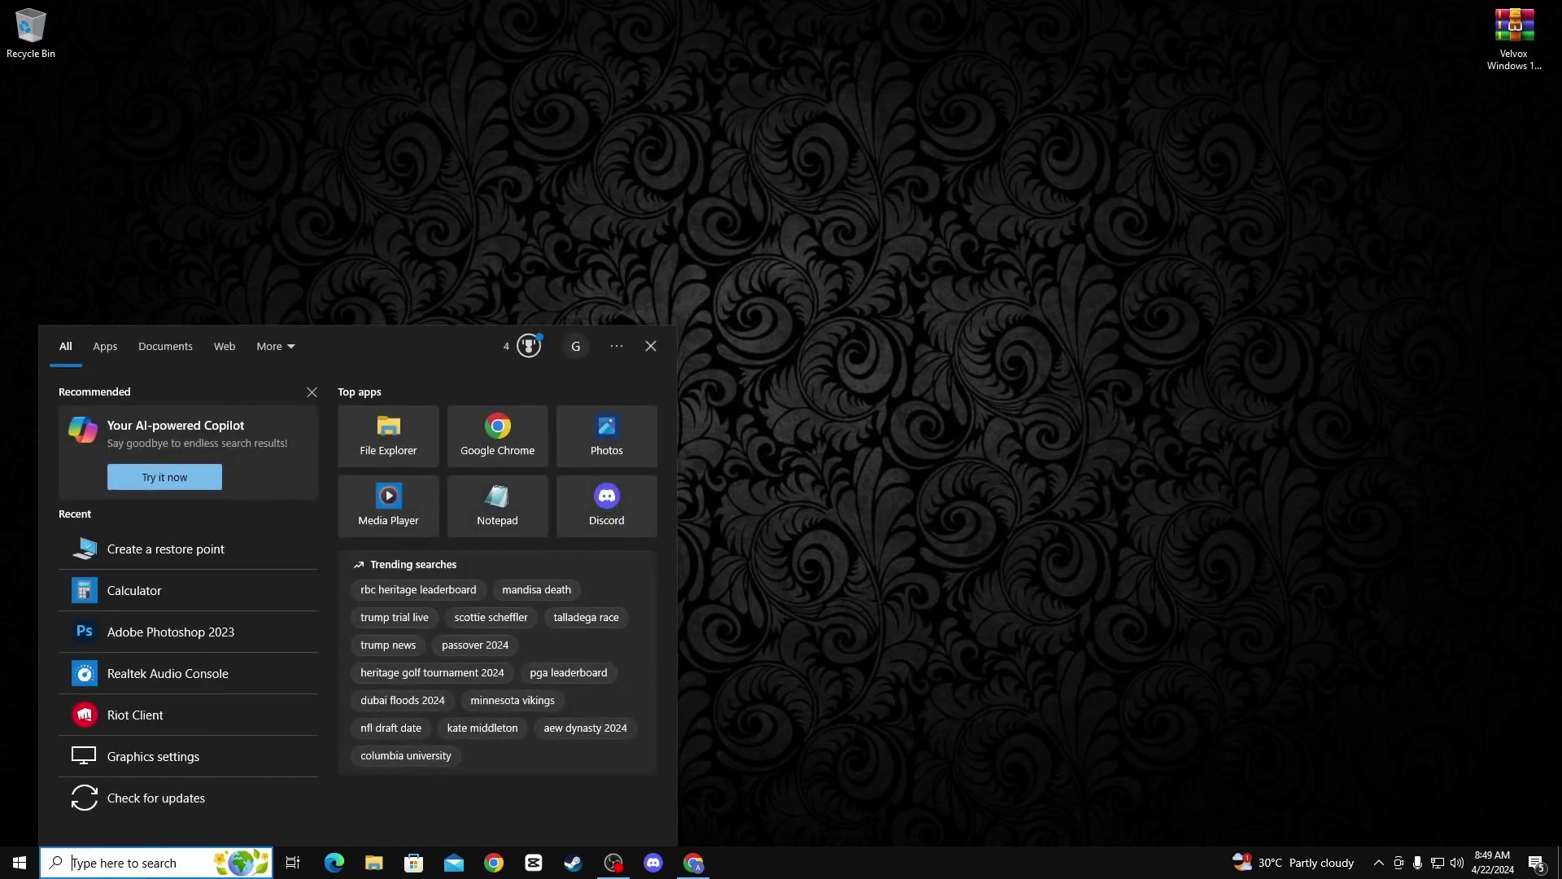
pyautogui.write('wind')
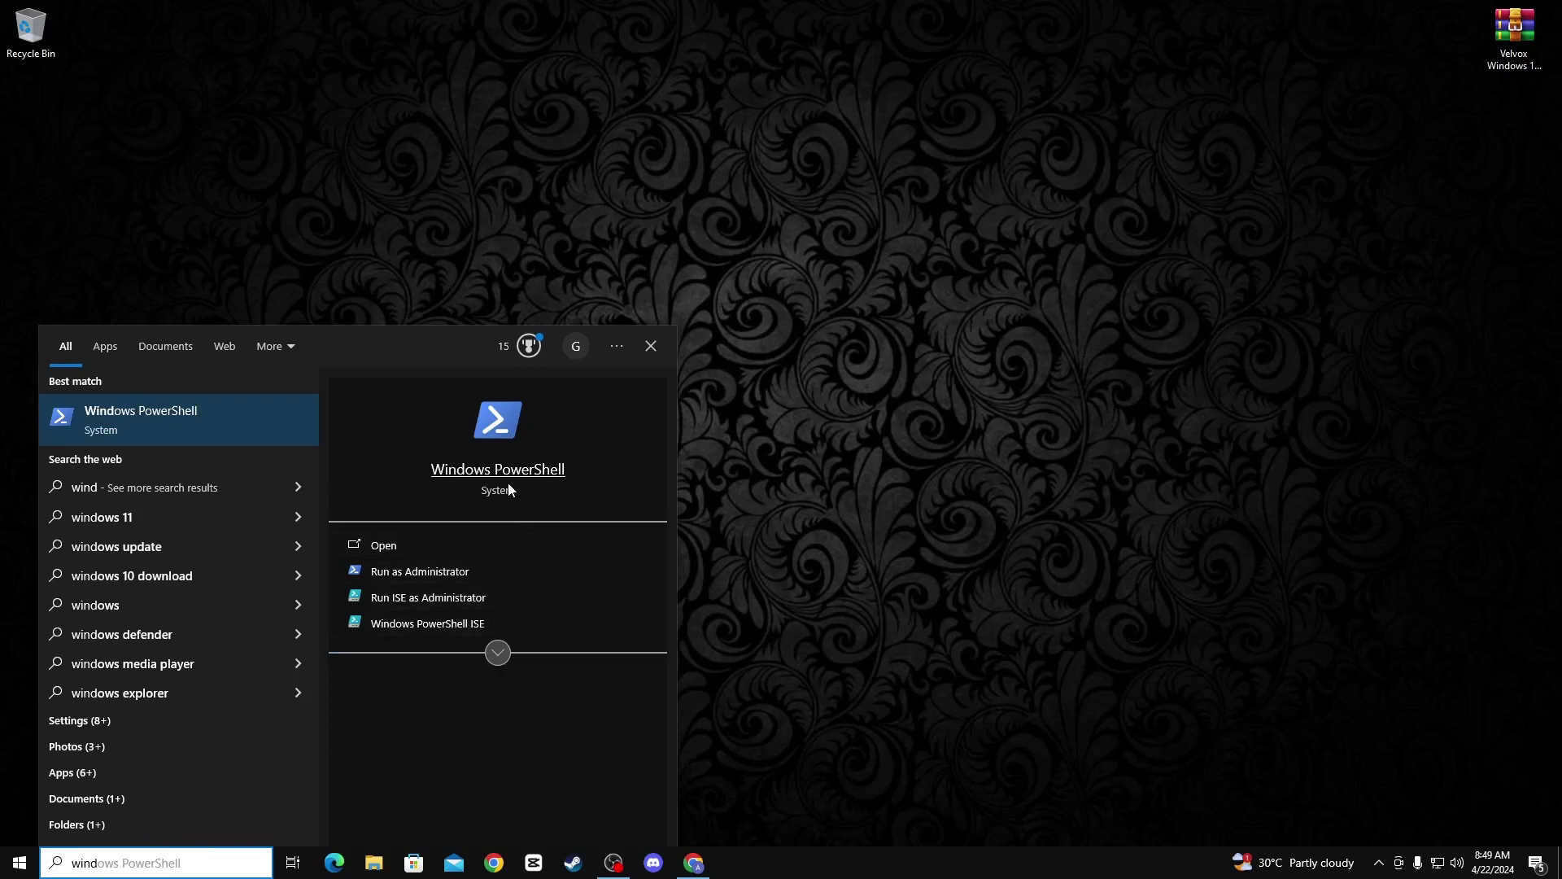
pyautogui.click(467, 574)
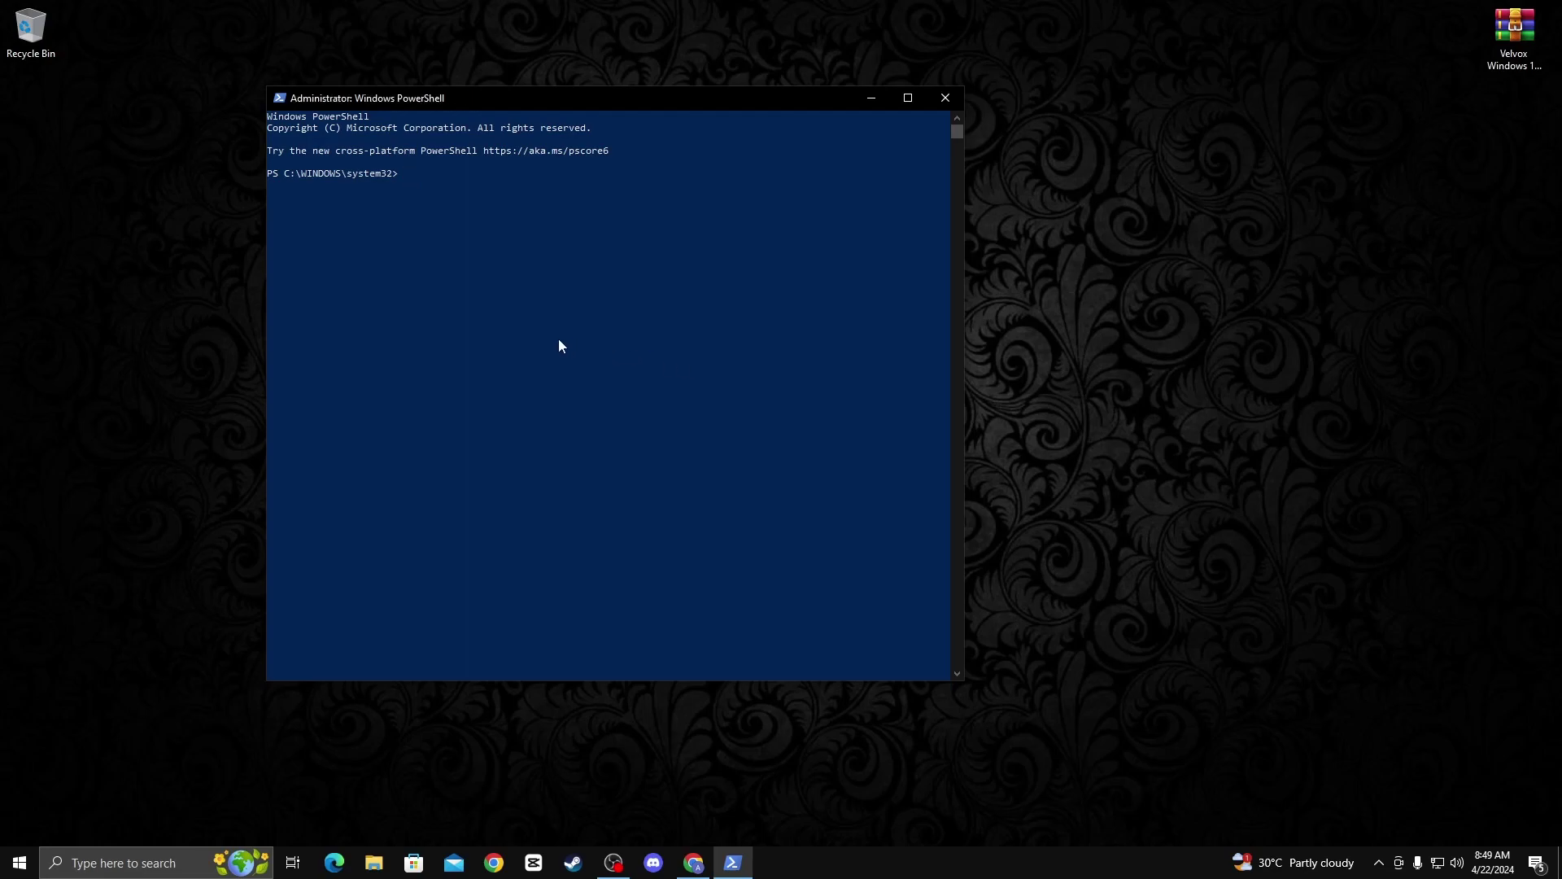
pyautogui.rightClick(460, 213)
pyautogui.press('Return')
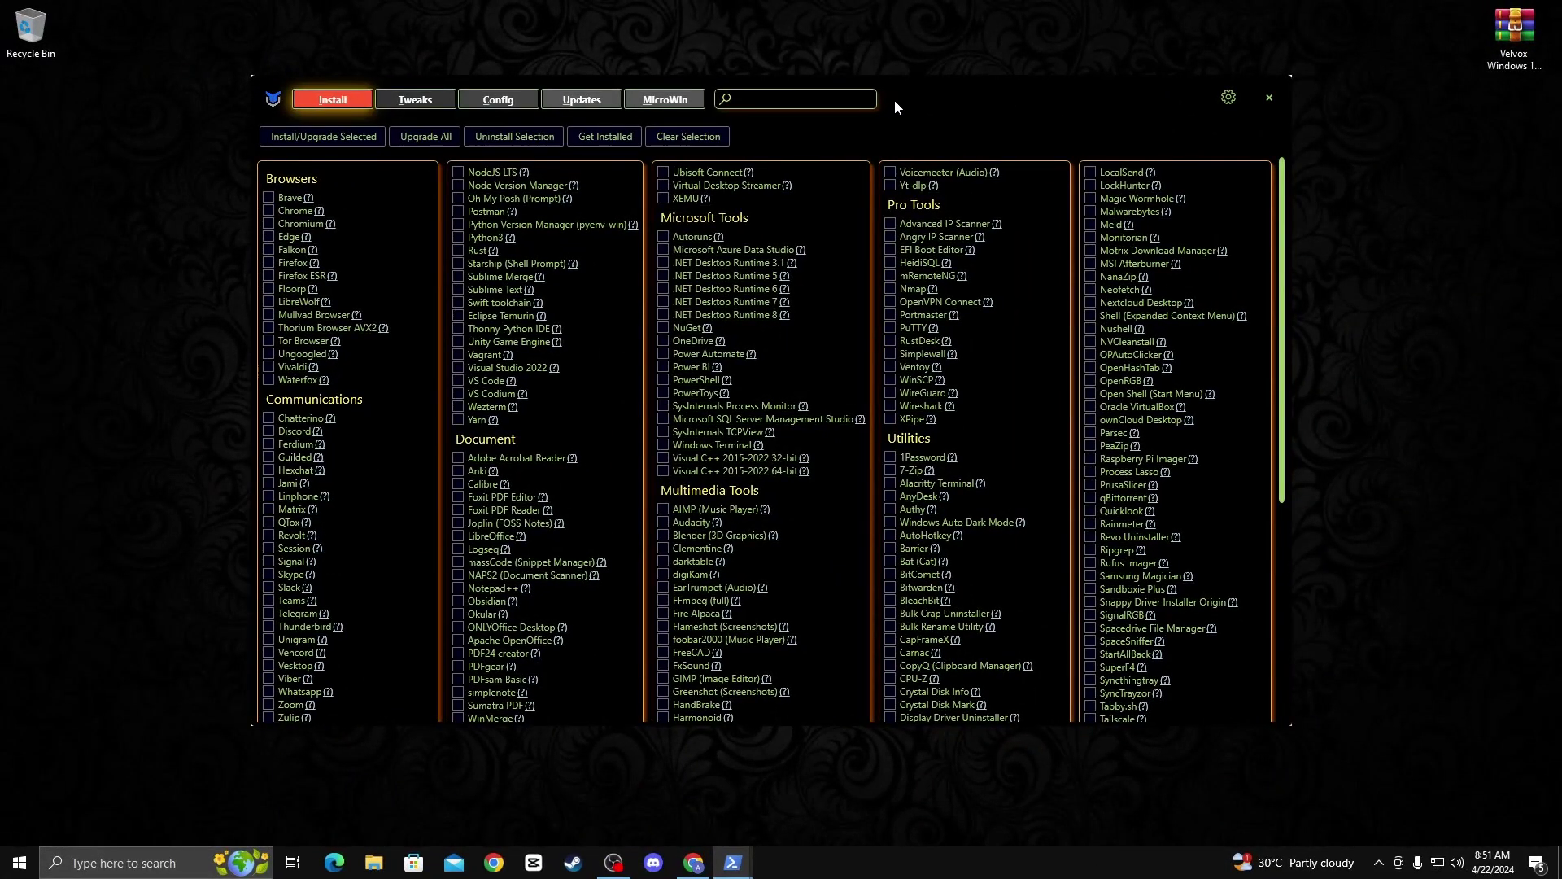
# Tick two .NET Desktop Runtime packages and Visual C++ 2015-2022 x86/x64, then open Tweaks
pyautogui.moveTo(847, 96)
pyautogui.mouseDown()
pyautogui.moveTo(821, 85)
pyautogui.moveTo(859, 80)
pyautogui.mouseUp()
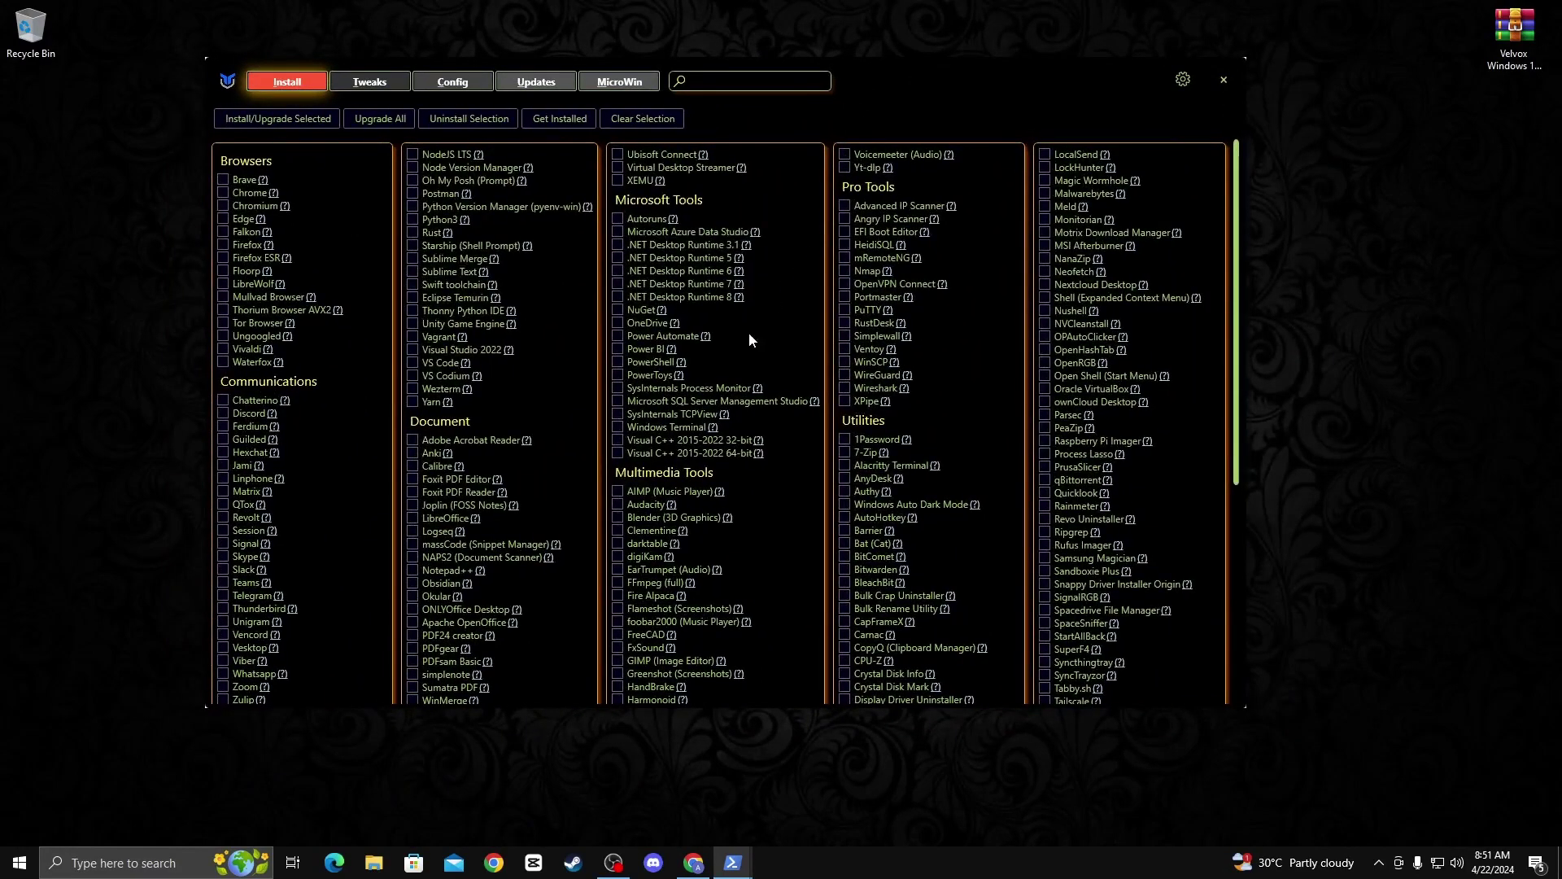
pyautogui.click(616, 245)
pyautogui.click(617, 257)
pyautogui.moveTo(619, 444)
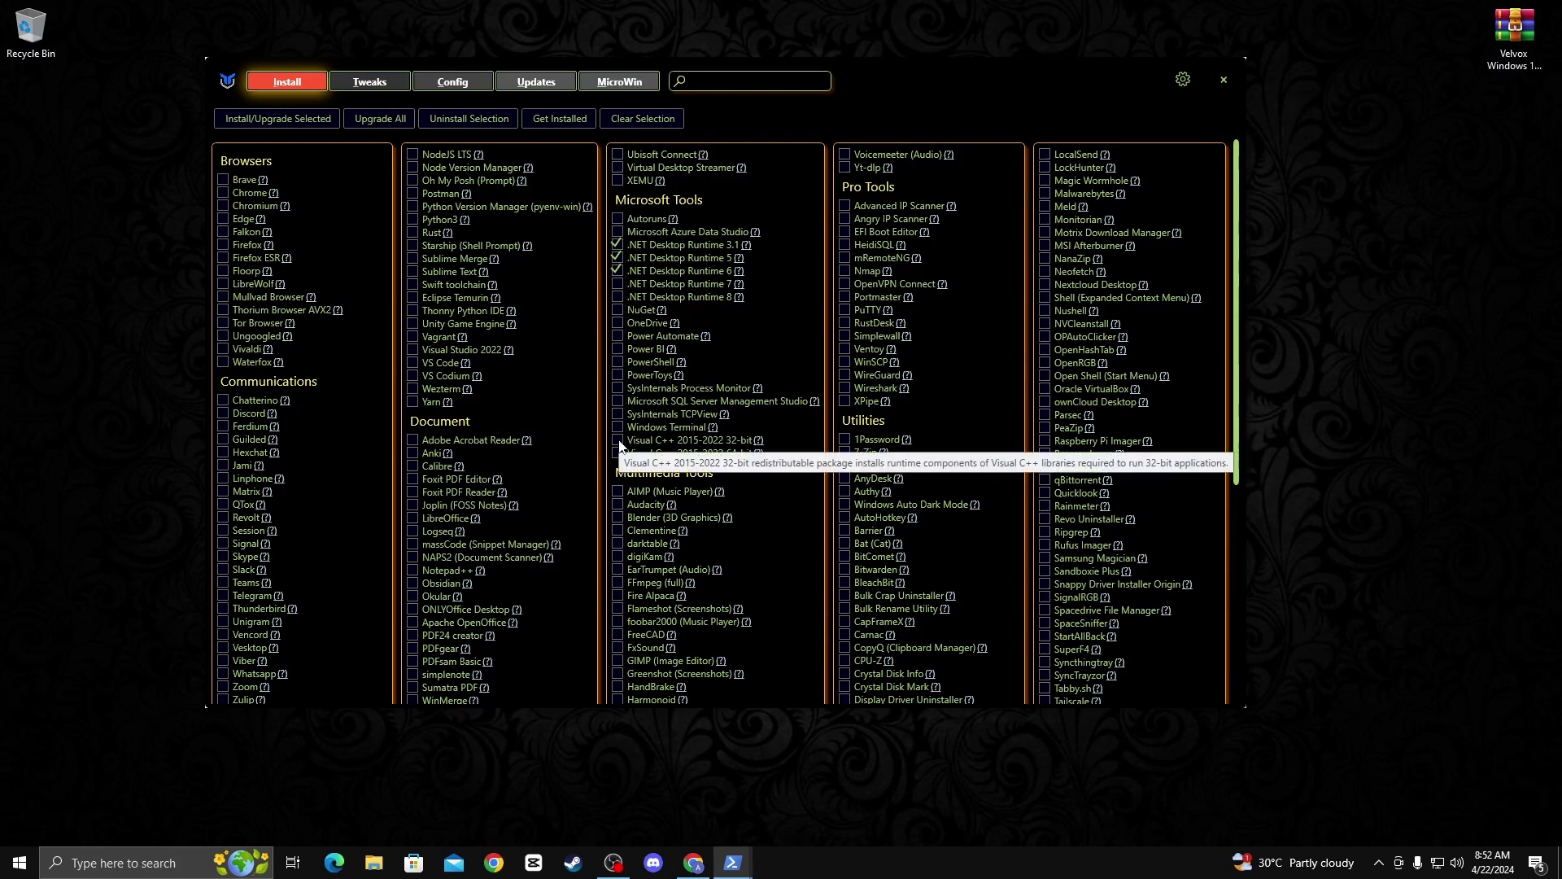
pyautogui.click(620, 444)
pyautogui.click(619, 454)
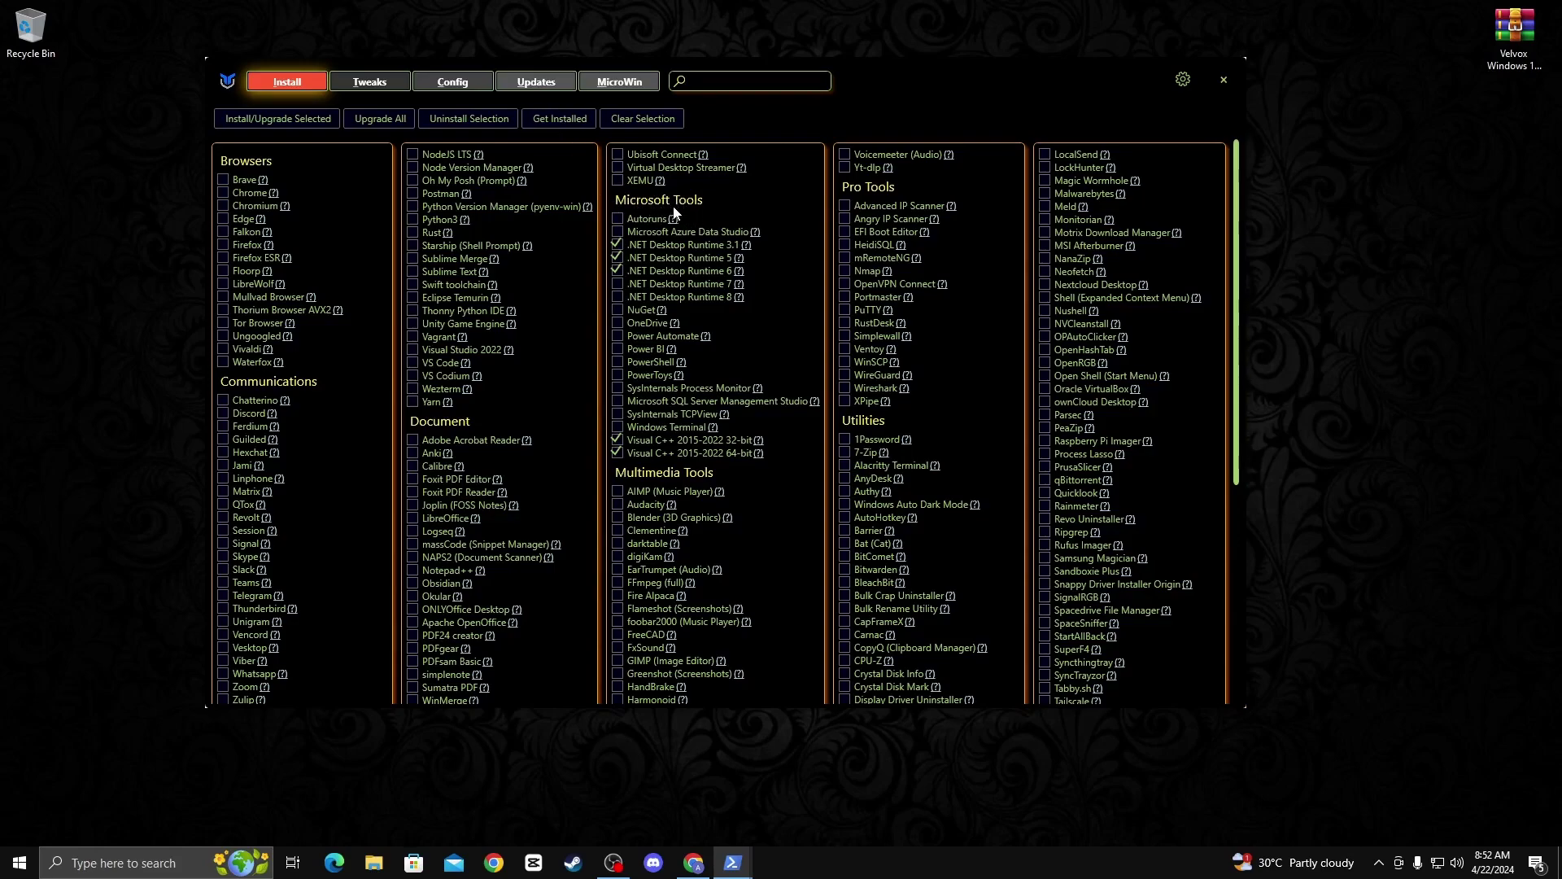
pyautogui.click(368, 83)
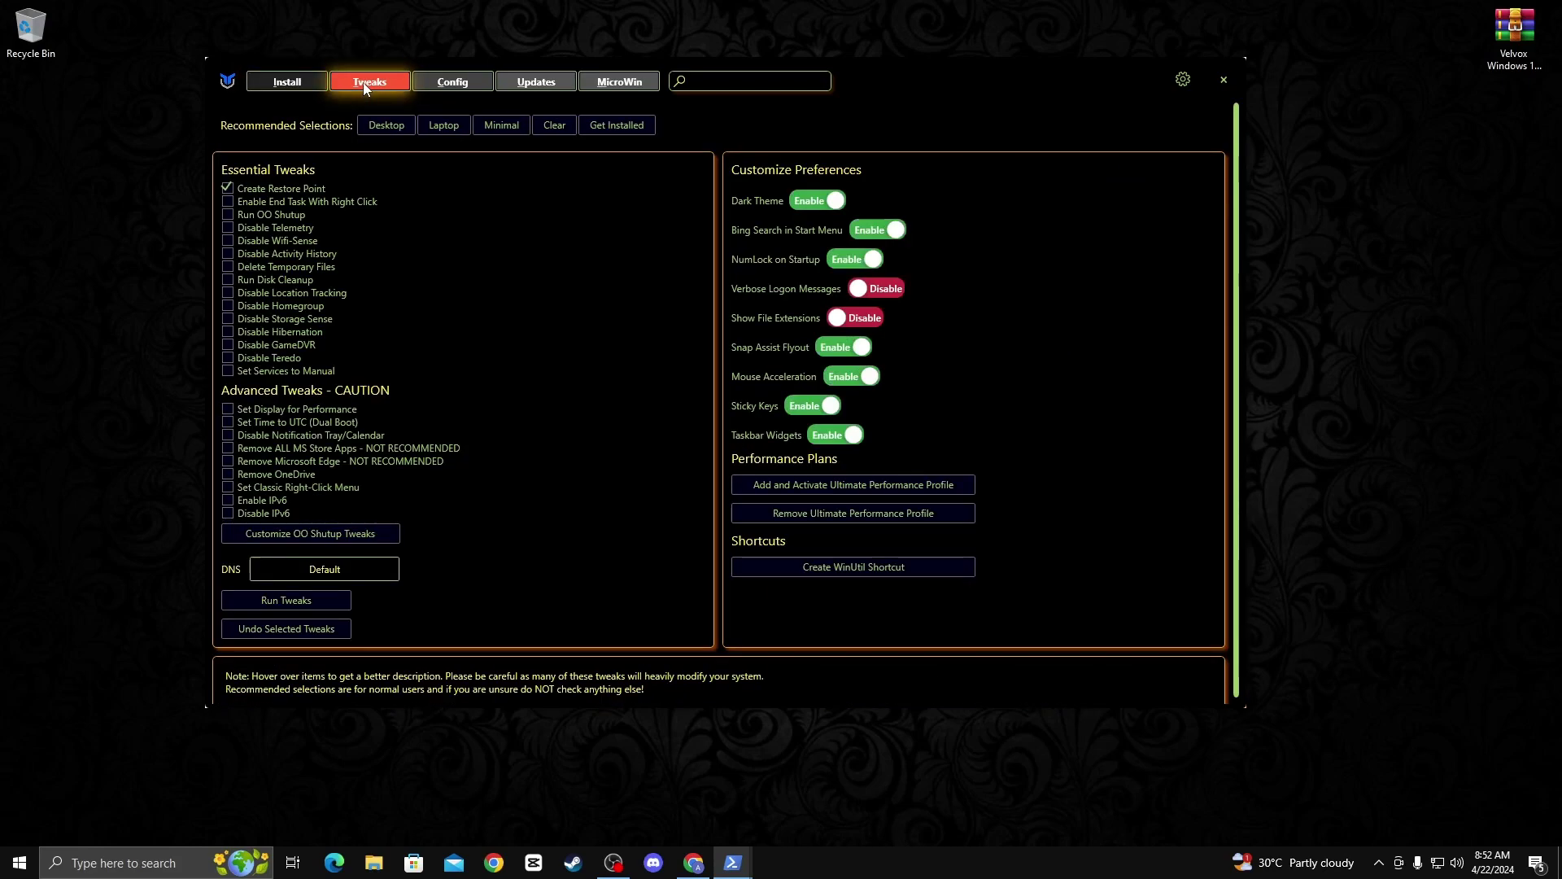
# Apply WinUtil's recommended Desktop tweaks, then close the PowerShell window once they finish
pyautogui.click(383, 131)
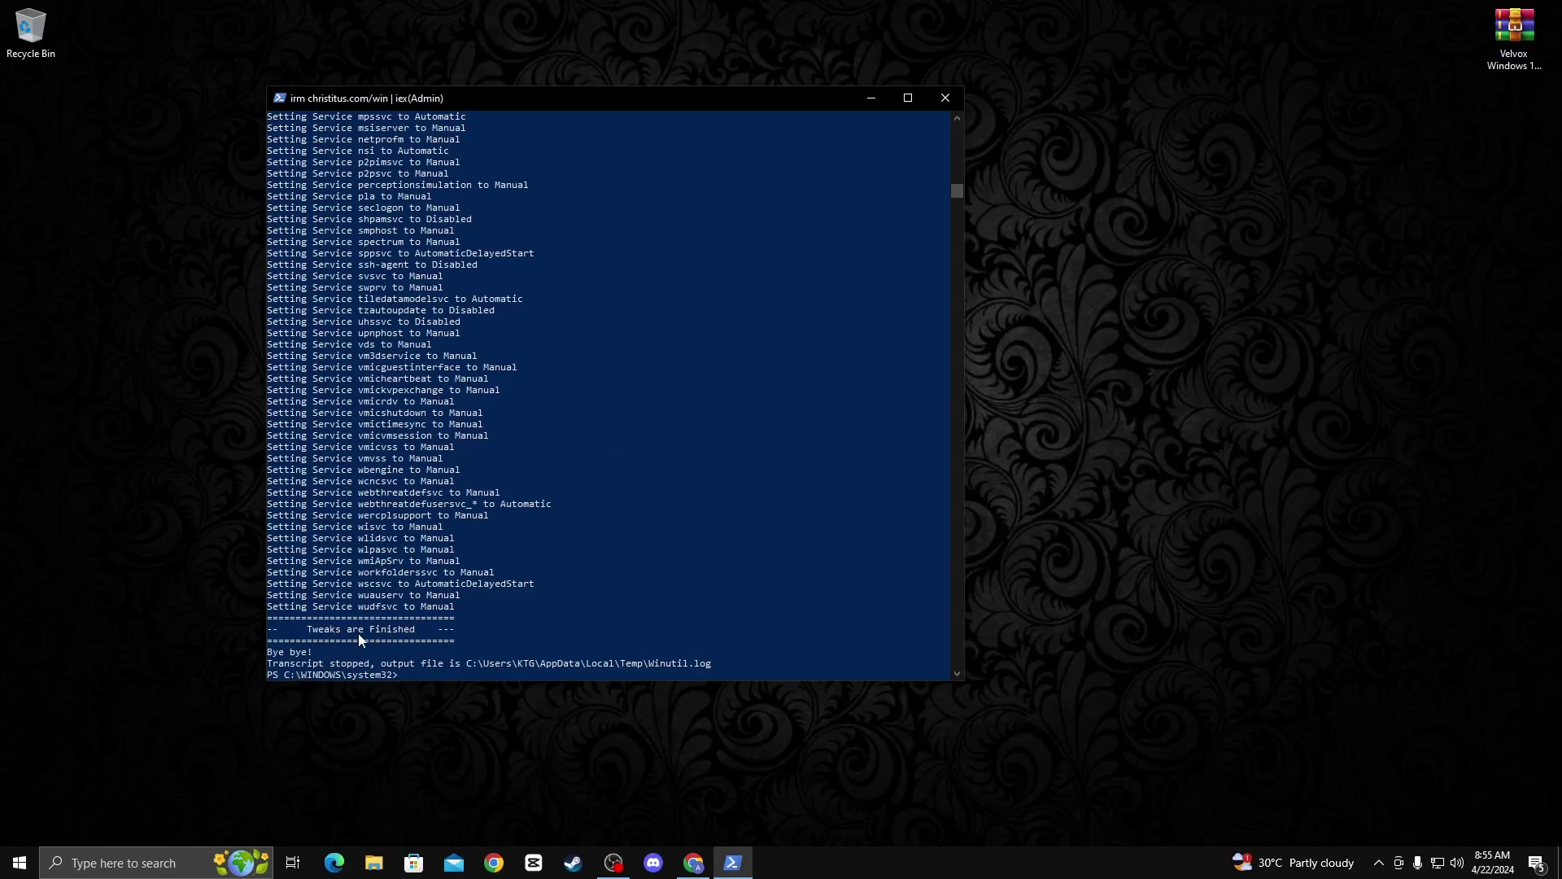
pyautogui.click(946, 99)
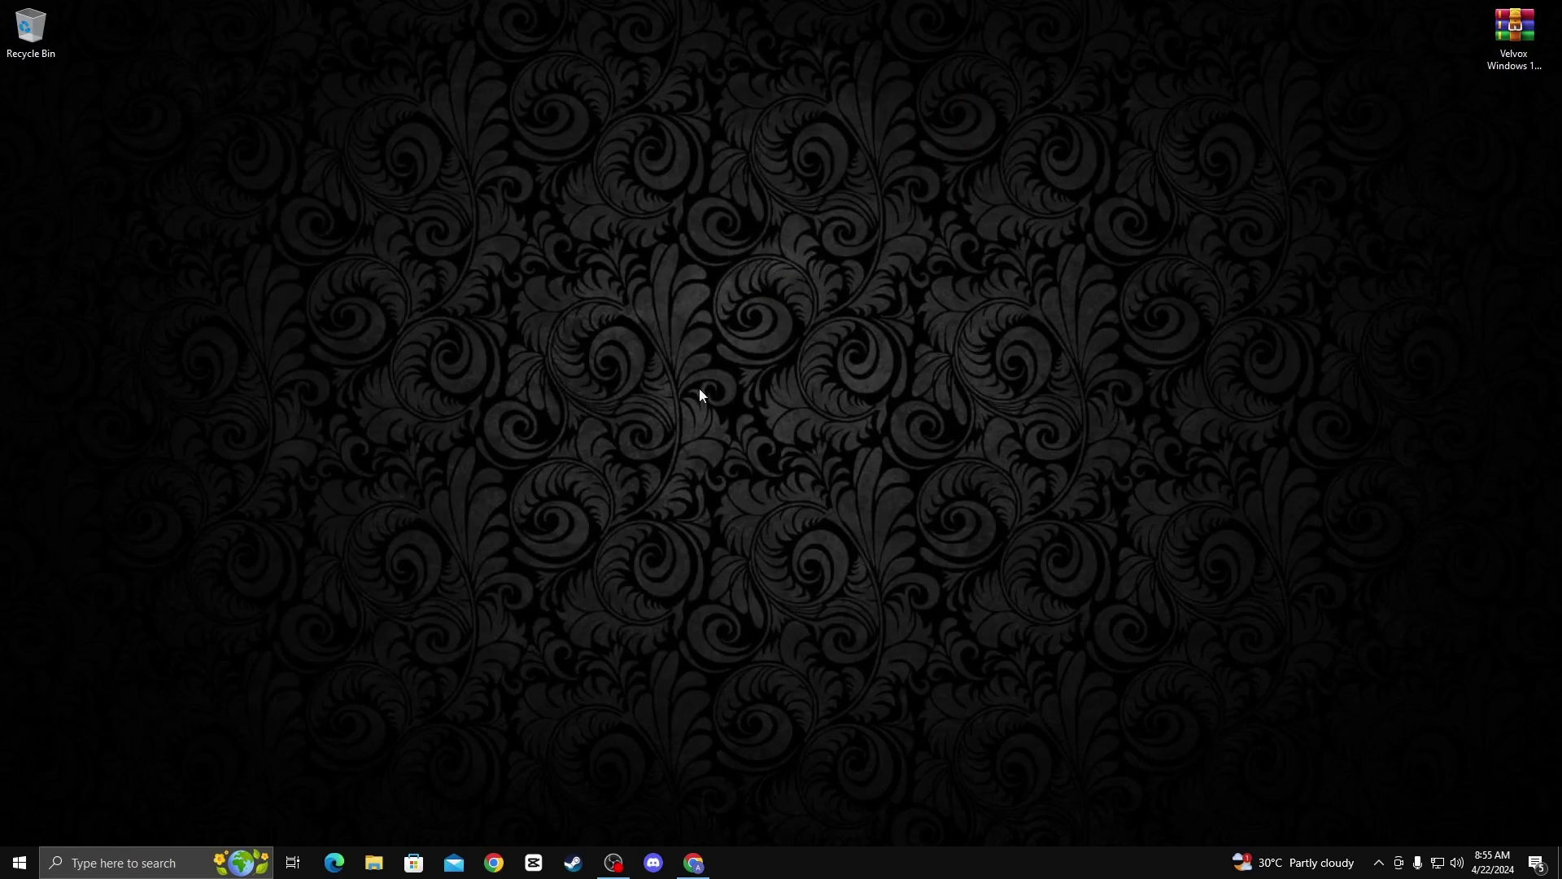
pyautogui.rightClick(858, 861)
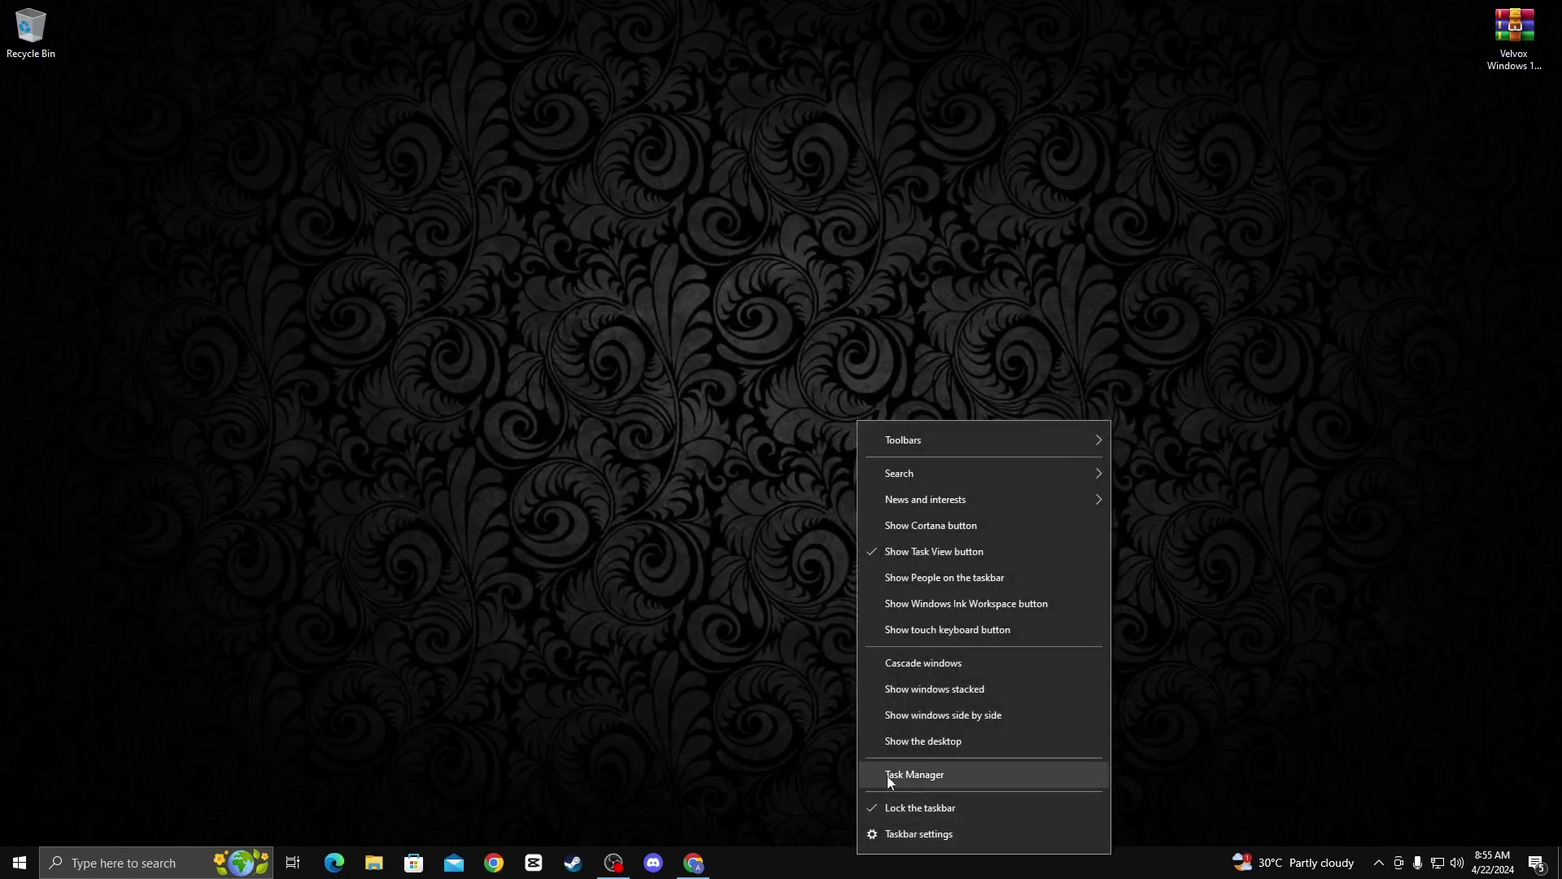
pyautogui.click(632, 417)
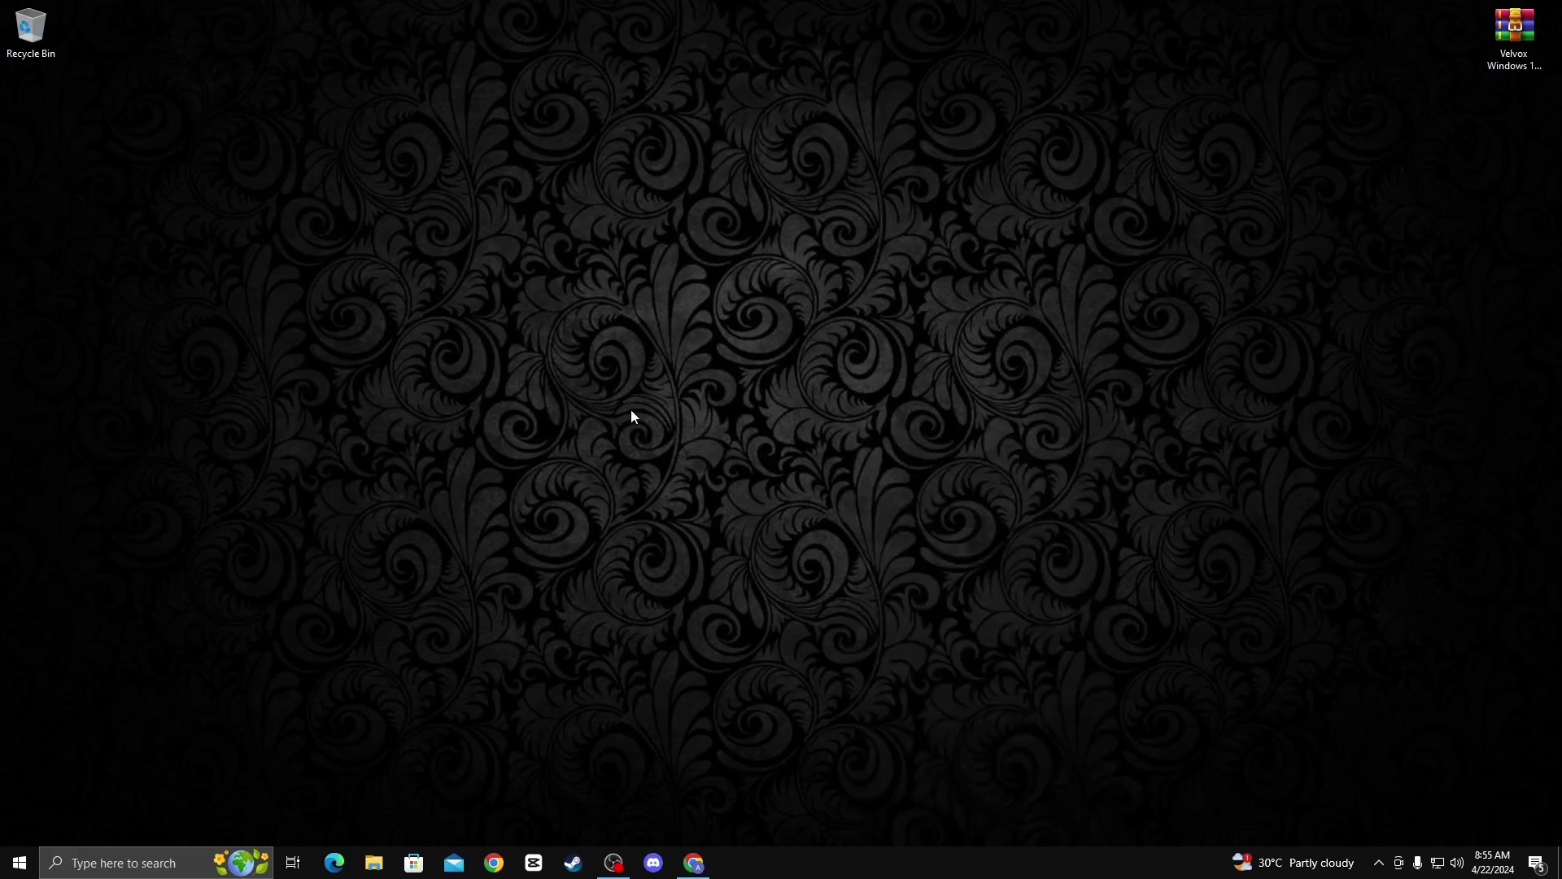
# Glance at the Start menu's power options, then start a Windows search
pyautogui.click(19, 862)
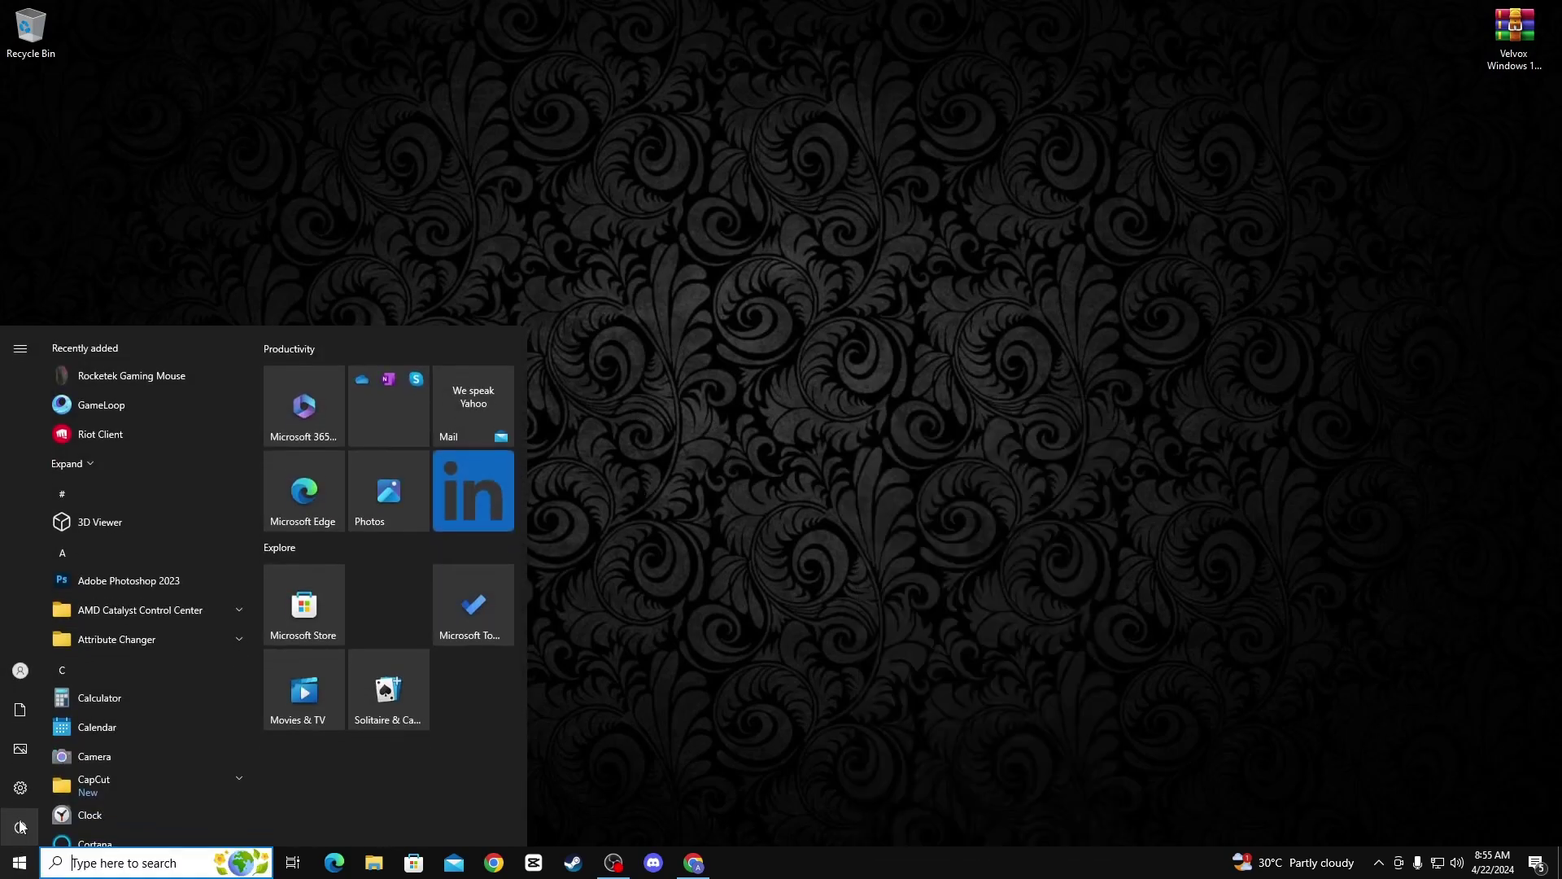
pyautogui.click(22, 827)
pyautogui.click(784, 363)
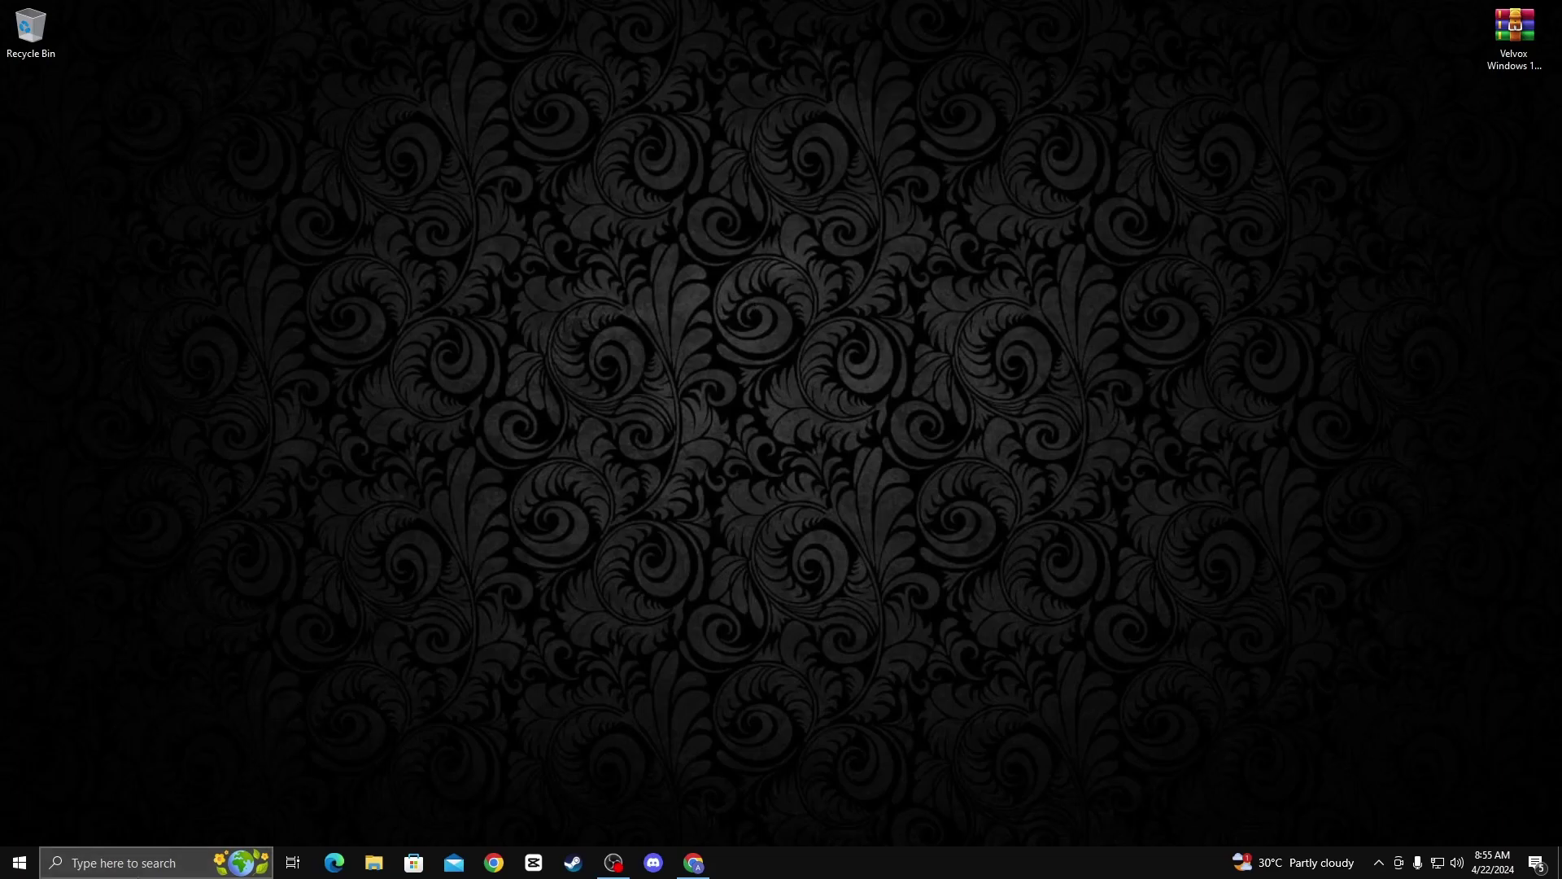
pyautogui.click(157, 861)
# Open Device Manager via search and disable the High precision event timer under System devices
pyautogui.write('de')
pyautogui.click(481, 464)
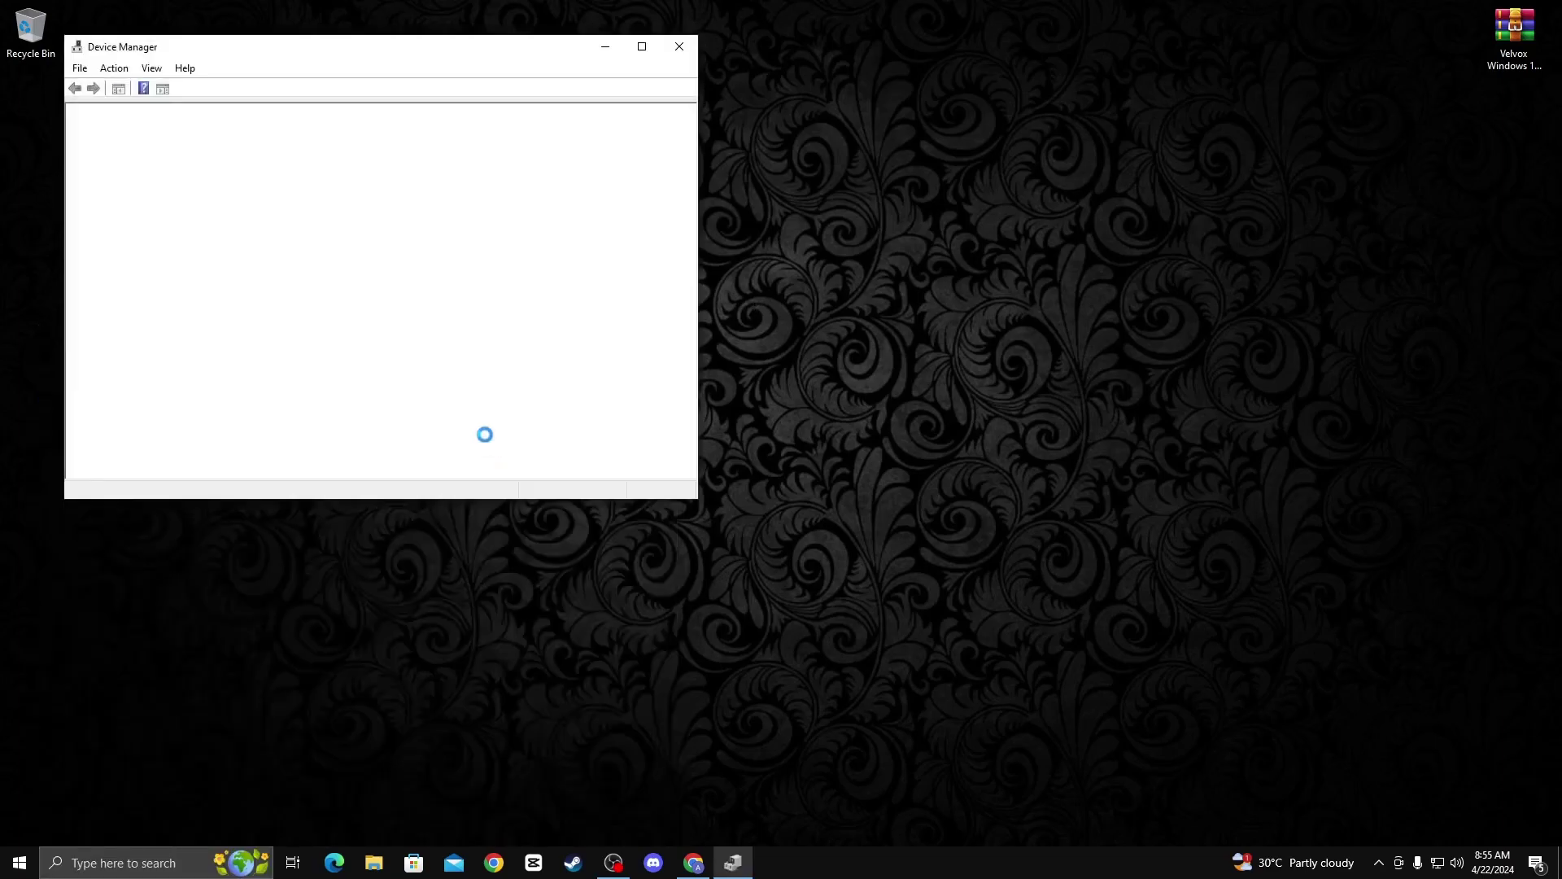
pyautogui.moveTo(393, 52); pyautogui.dragTo(771, 234)
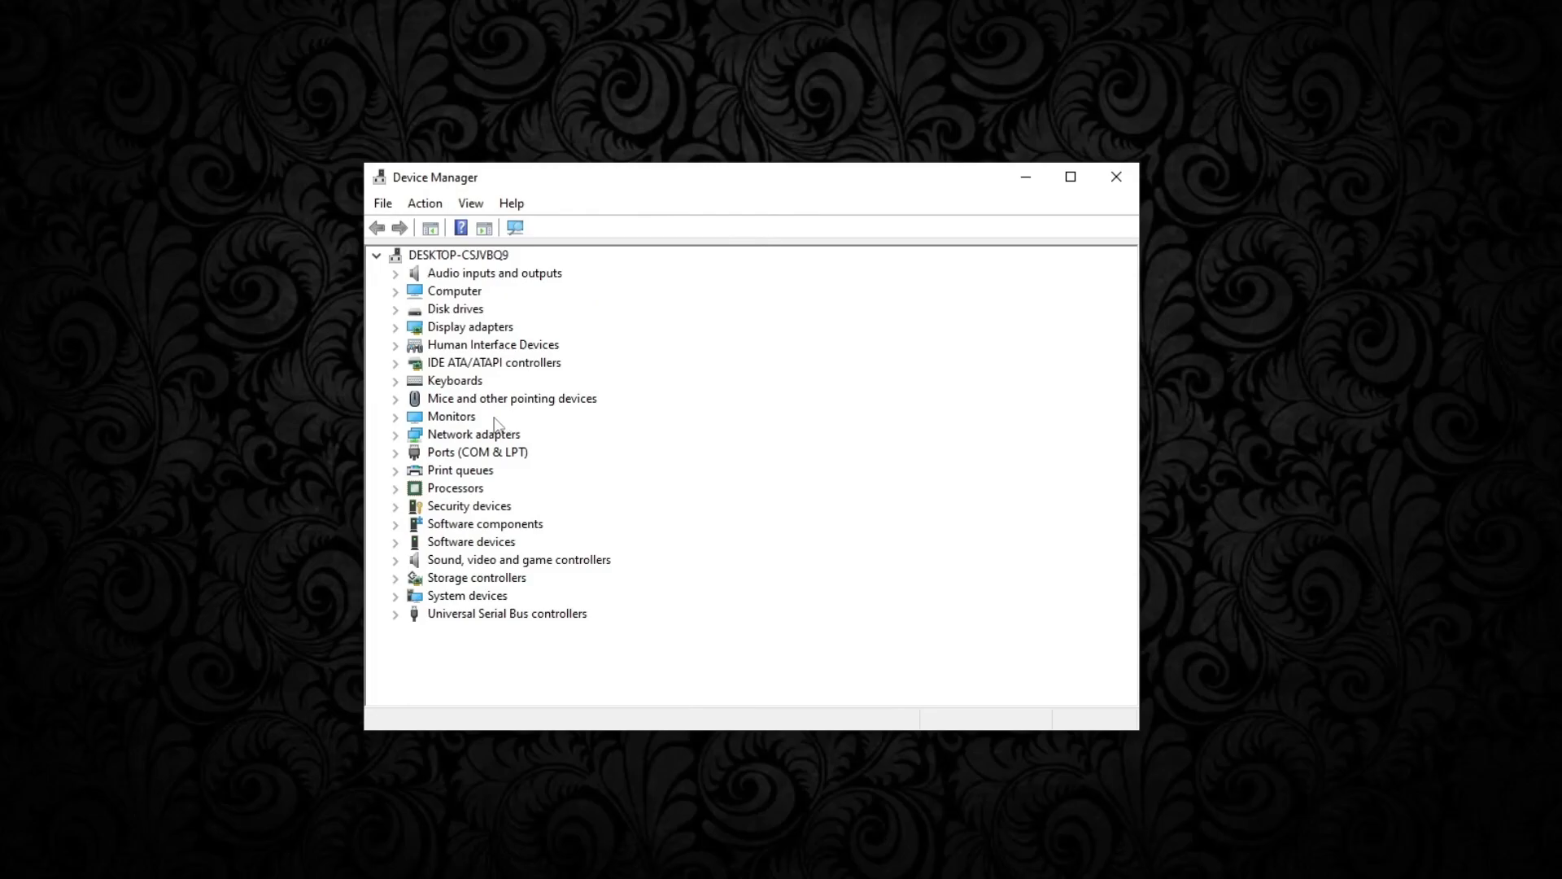
pyautogui.click(399, 596)
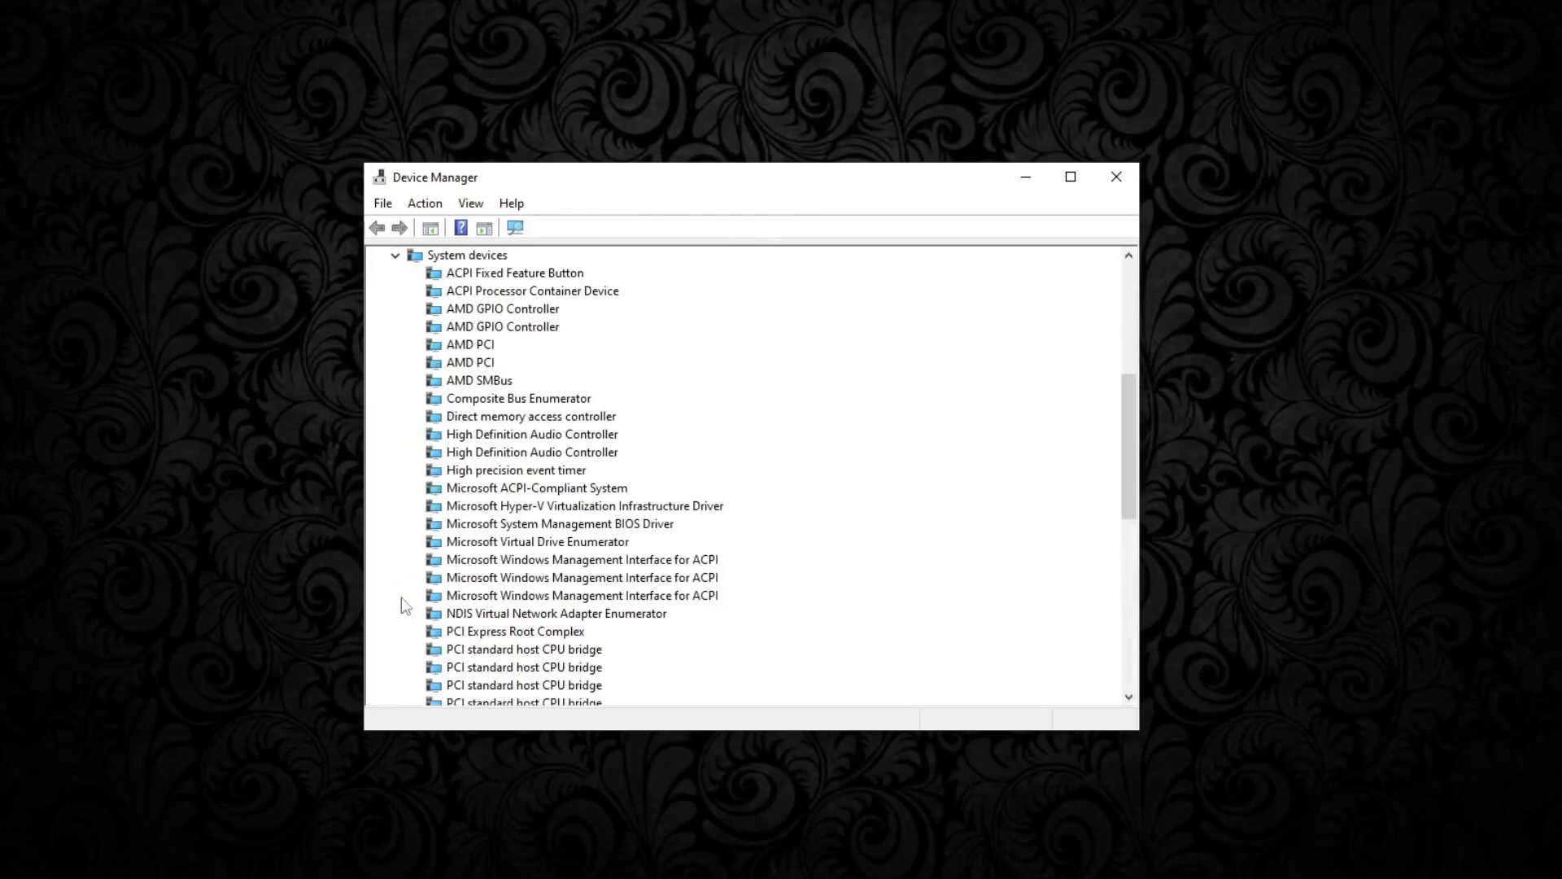
pyautogui.click(501, 472)
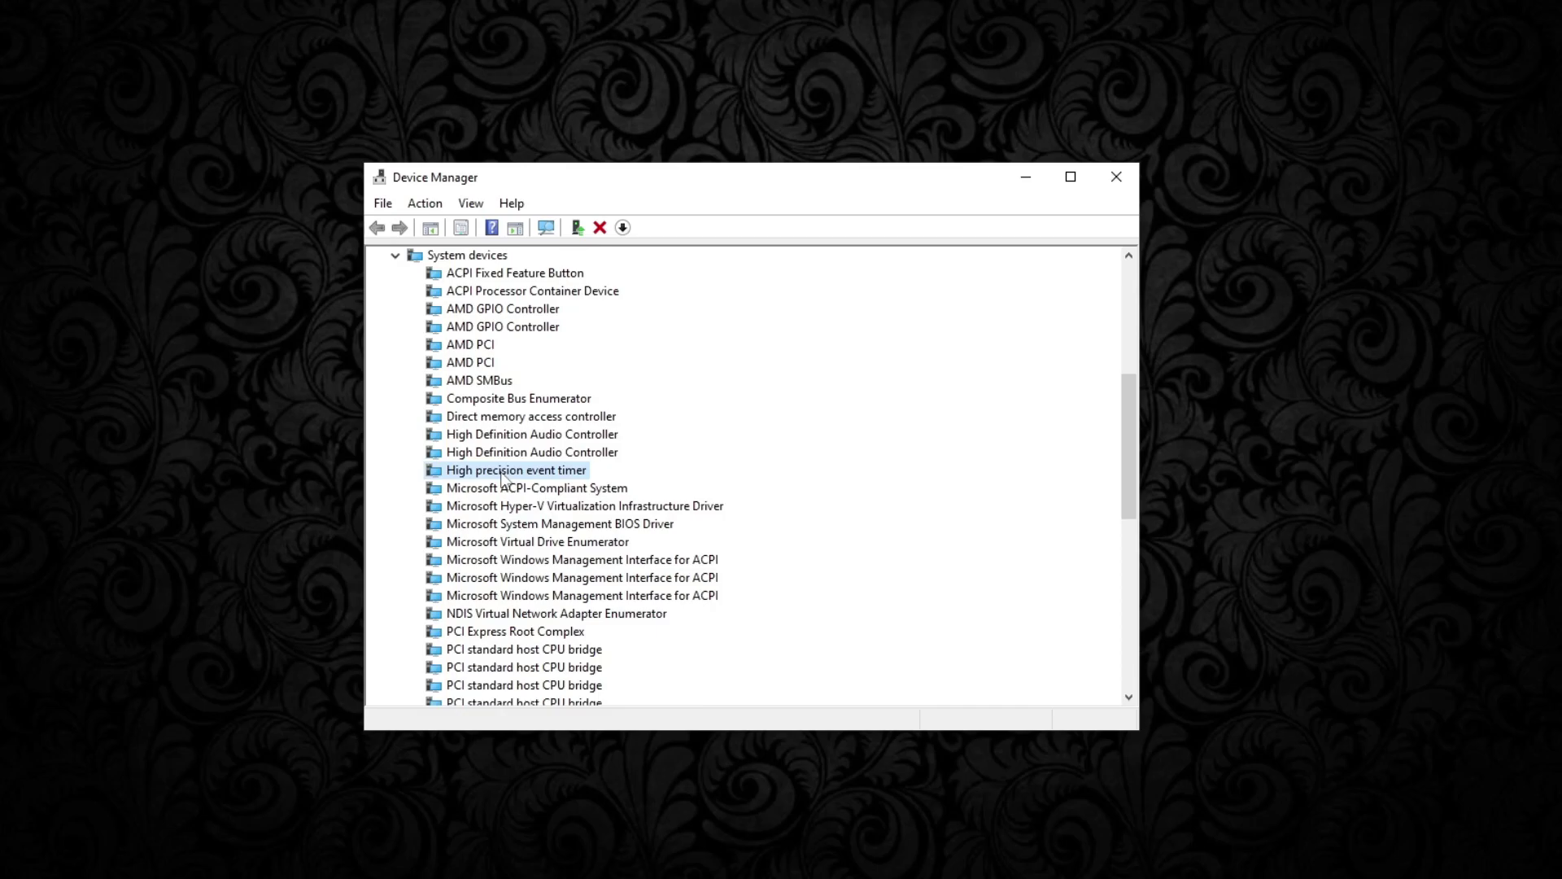
pyautogui.rightClick(503, 479)
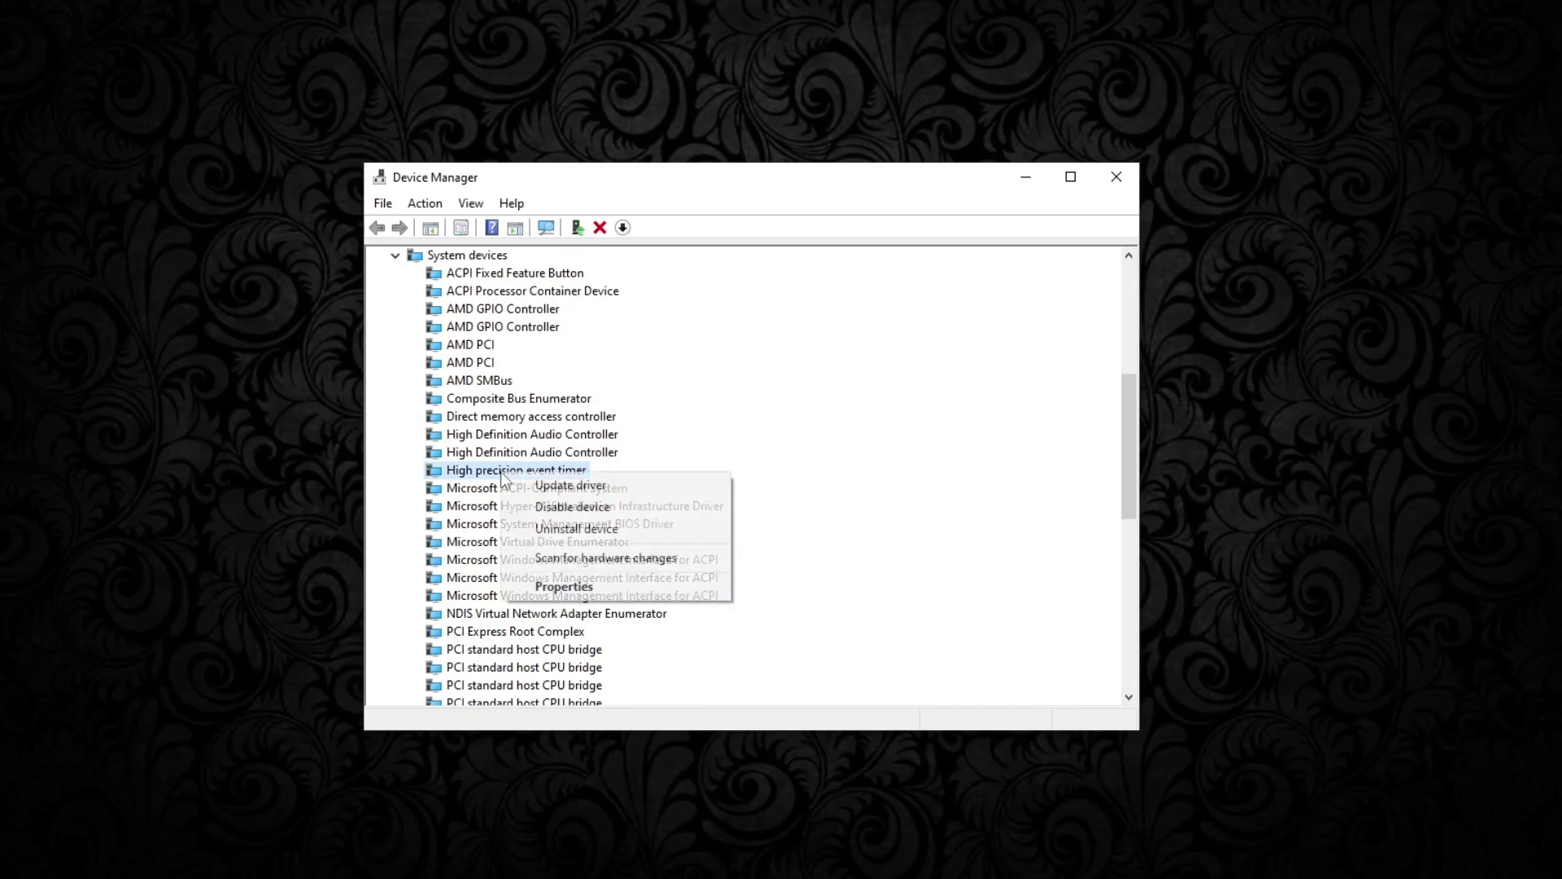
pyautogui.click(553, 505)
pyautogui.click(838, 451)
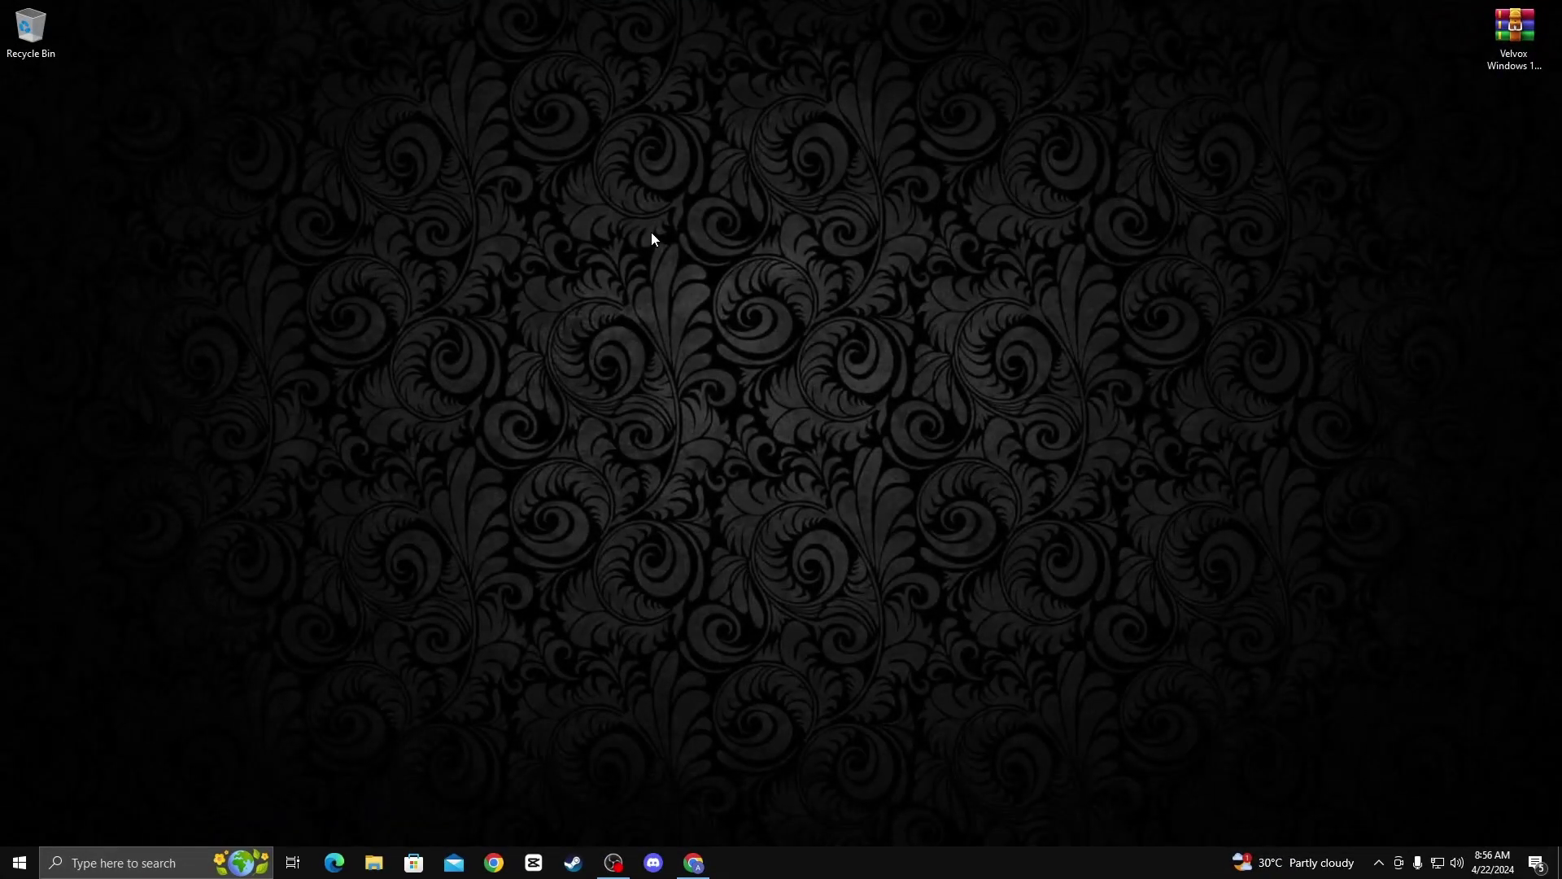
# From Display settings, go to the About page and open Advanced system settings
pyautogui.rightClick(653, 228)
pyautogui.click(688, 404)
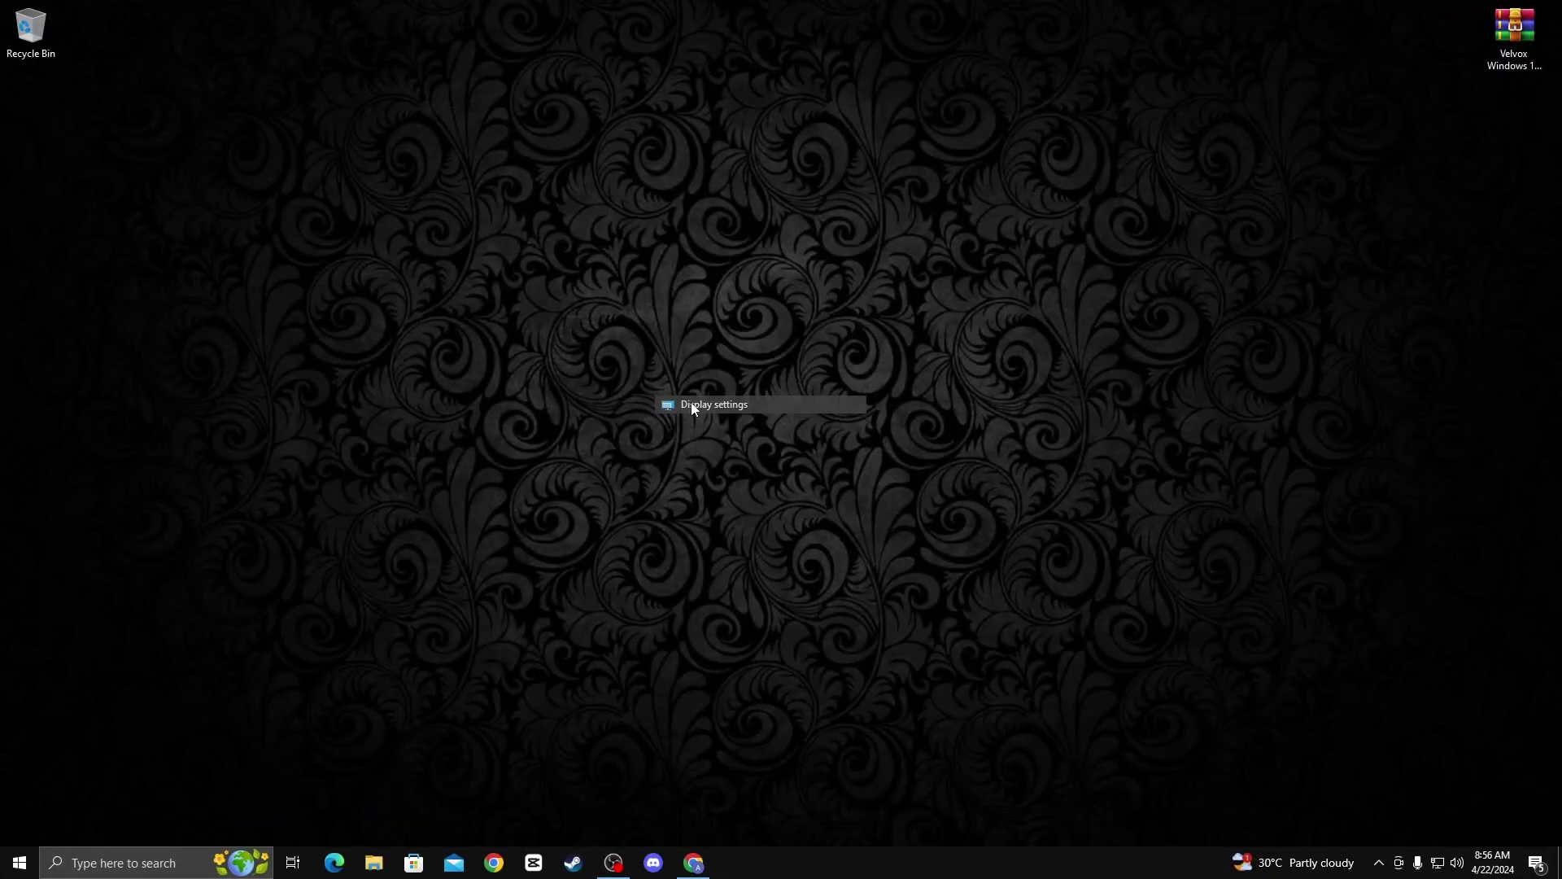
pyautogui.scroll(-3, 642, 423)
pyautogui.scroll(-3, 492, 551)
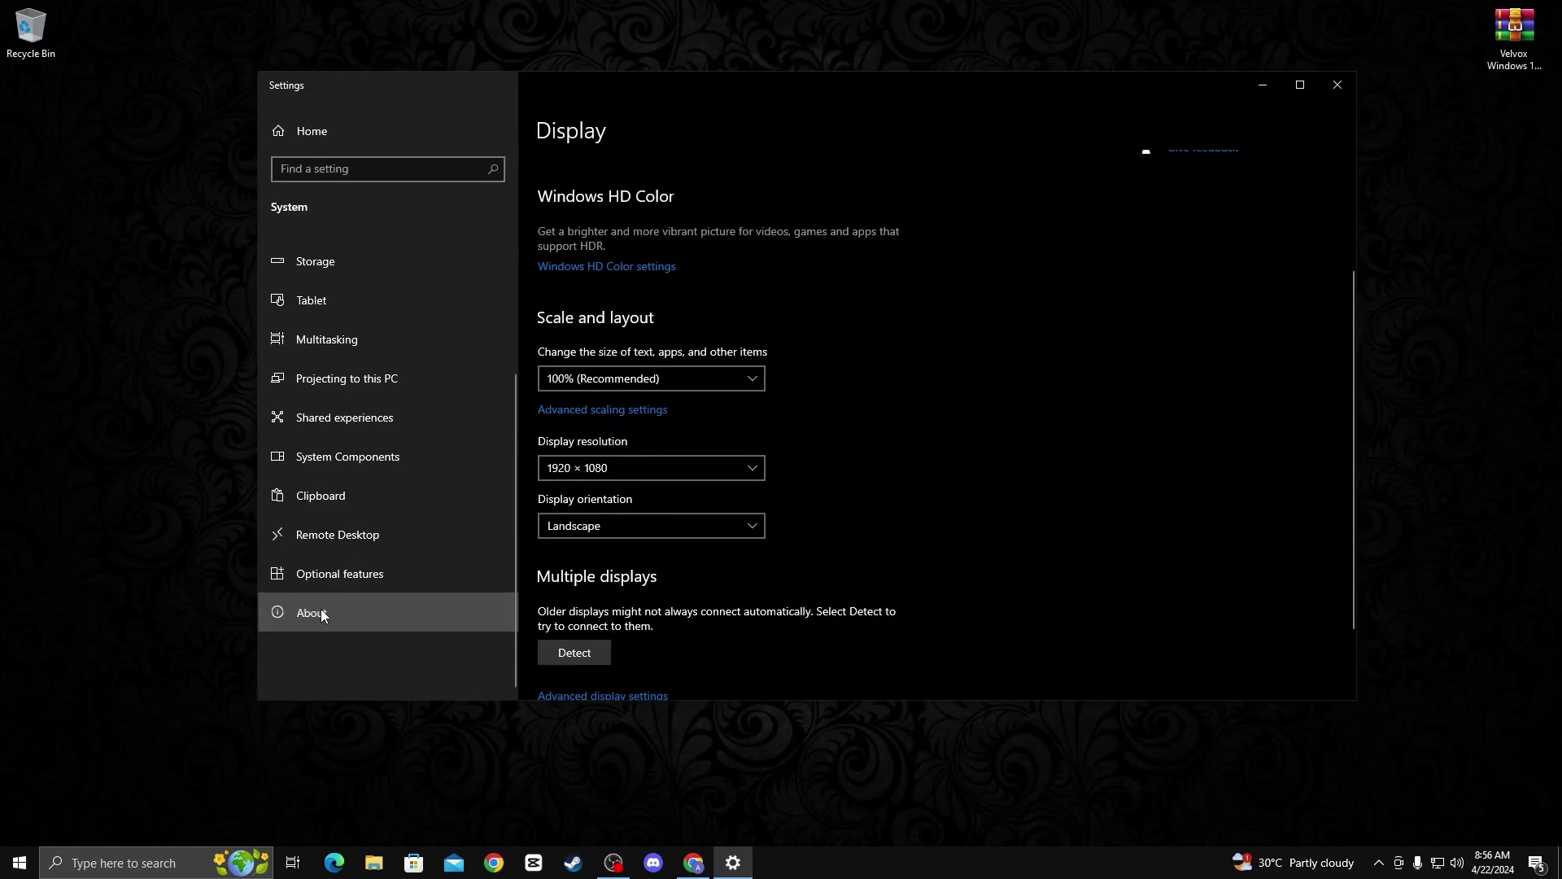
pyautogui.click(321, 612)
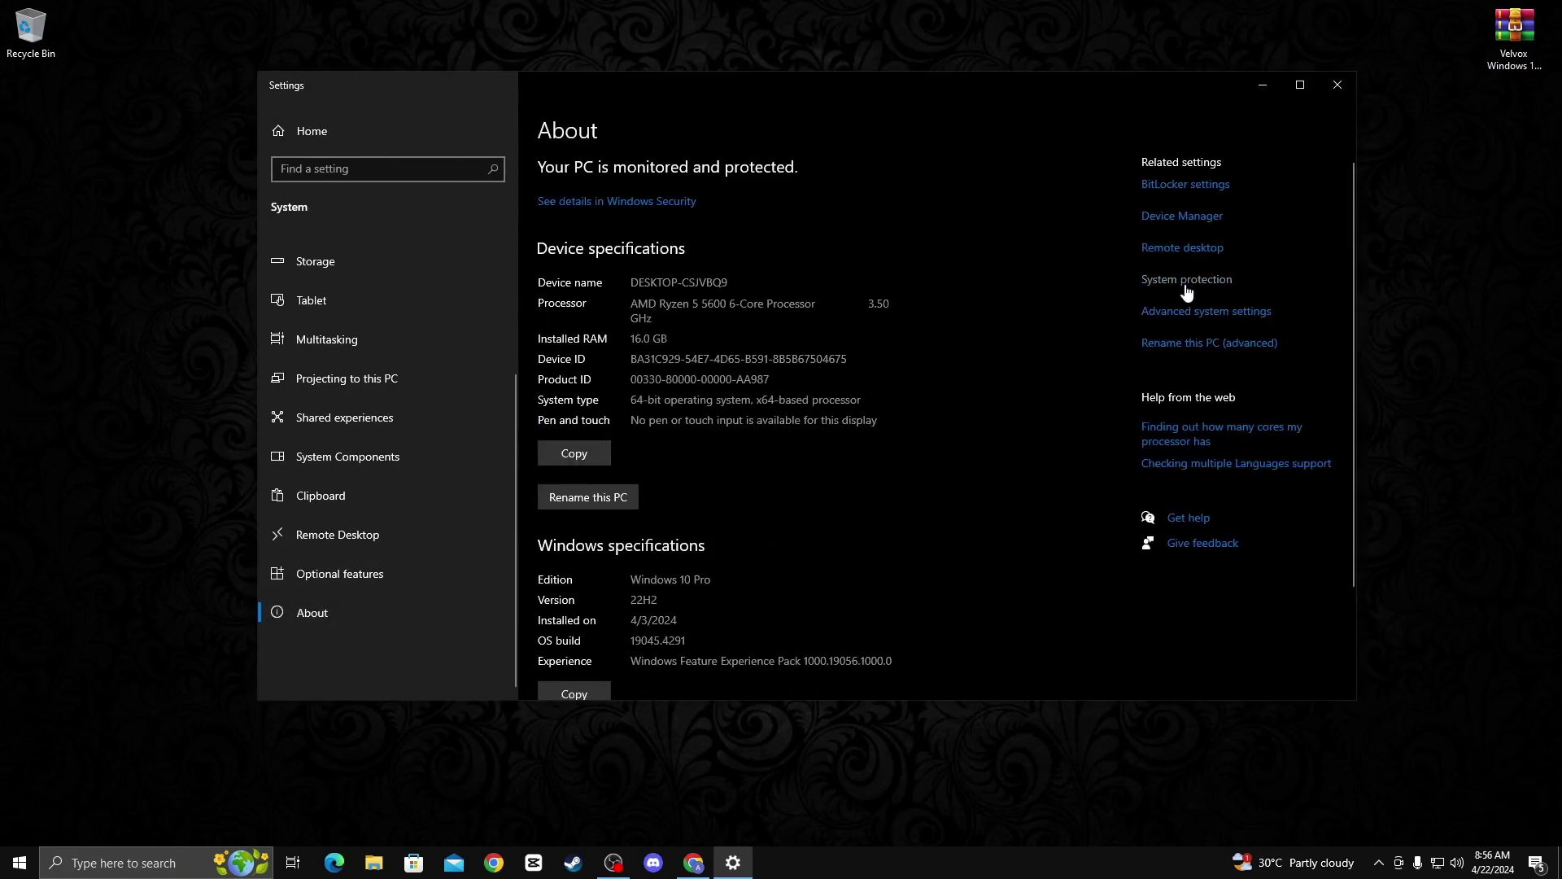
pyautogui.click(1186, 311)
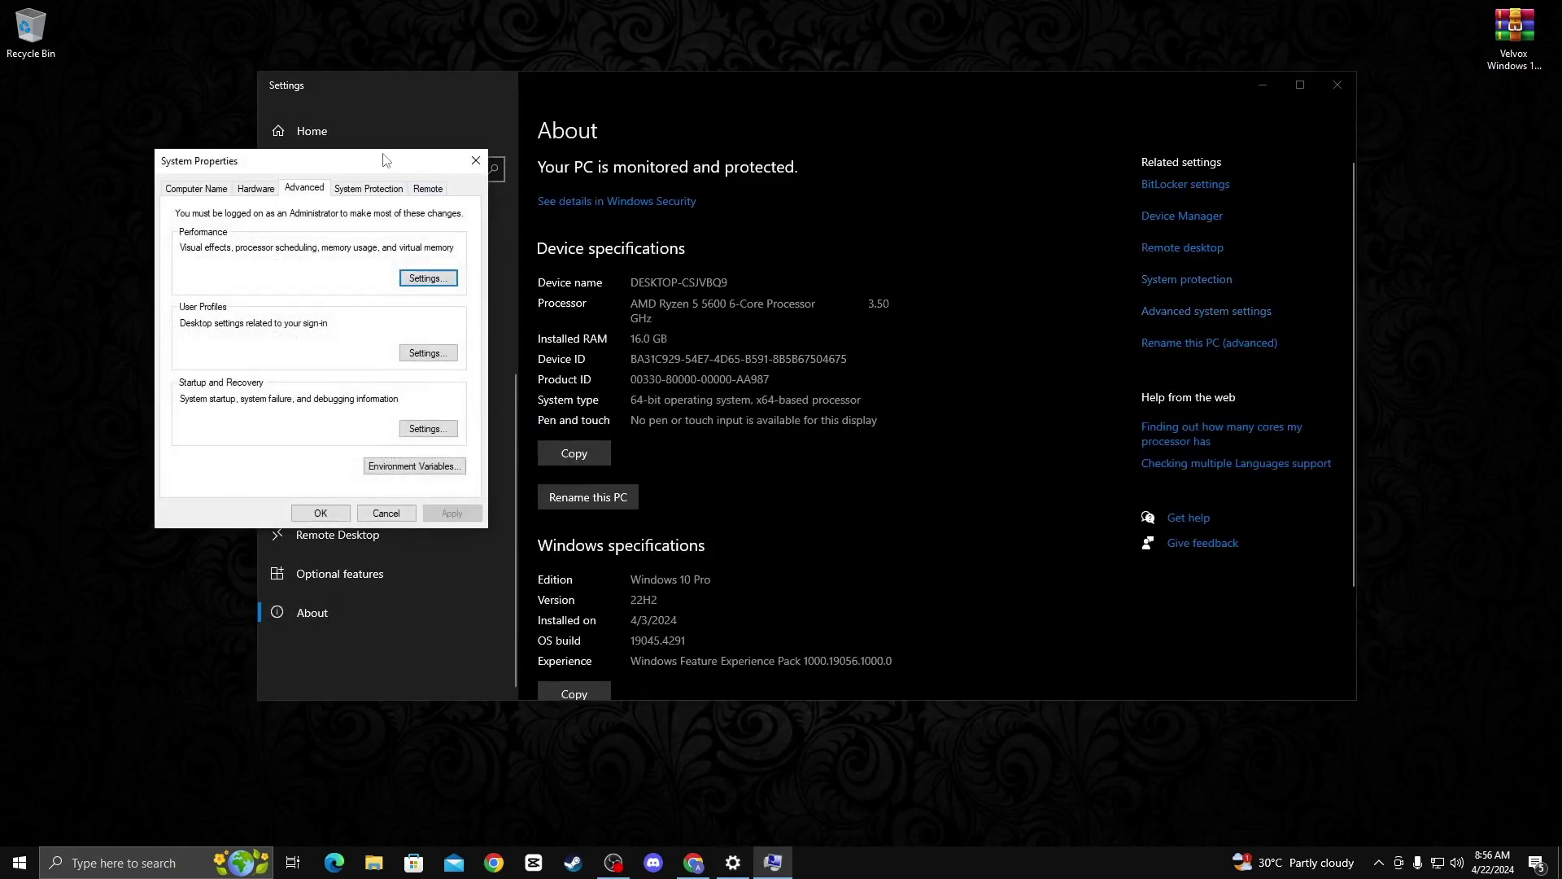
# In Performance Options, choose Adjust for best performance but keep Smooth edges of screen fonts and Show thumbnails
pyautogui.moveTo(381, 154); pyautogui.dragTo(1026, 185)
pyautogui.click(1073, 309)
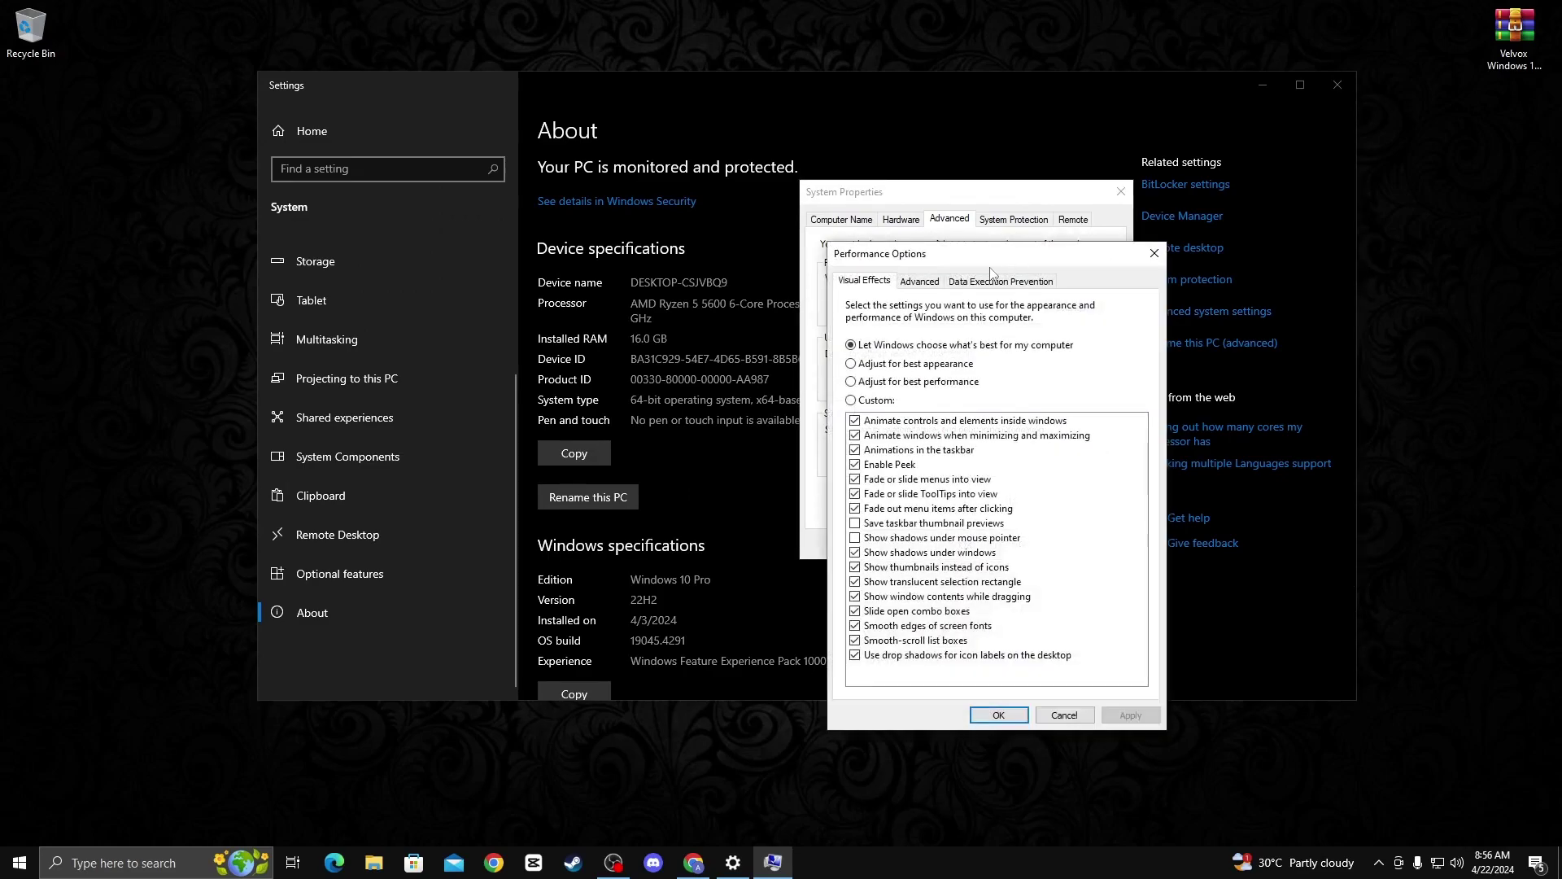
pyautogui.moveTo(991, 250); pyautogui.dragTo(706, 192)
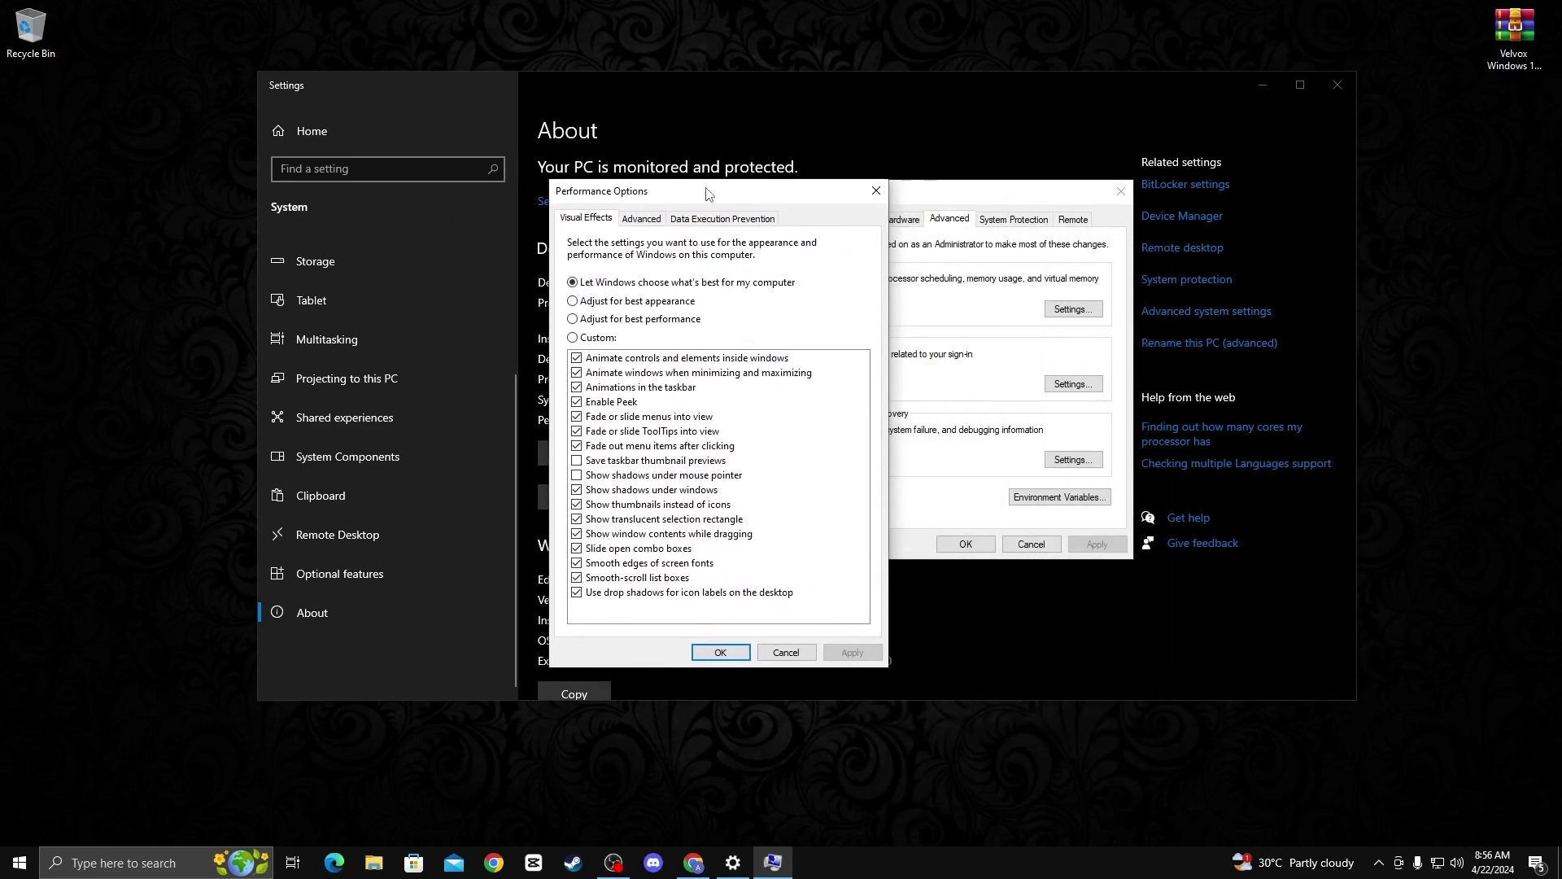
pyautogui.click(592, 320)
pyautogui.click(577, 564)
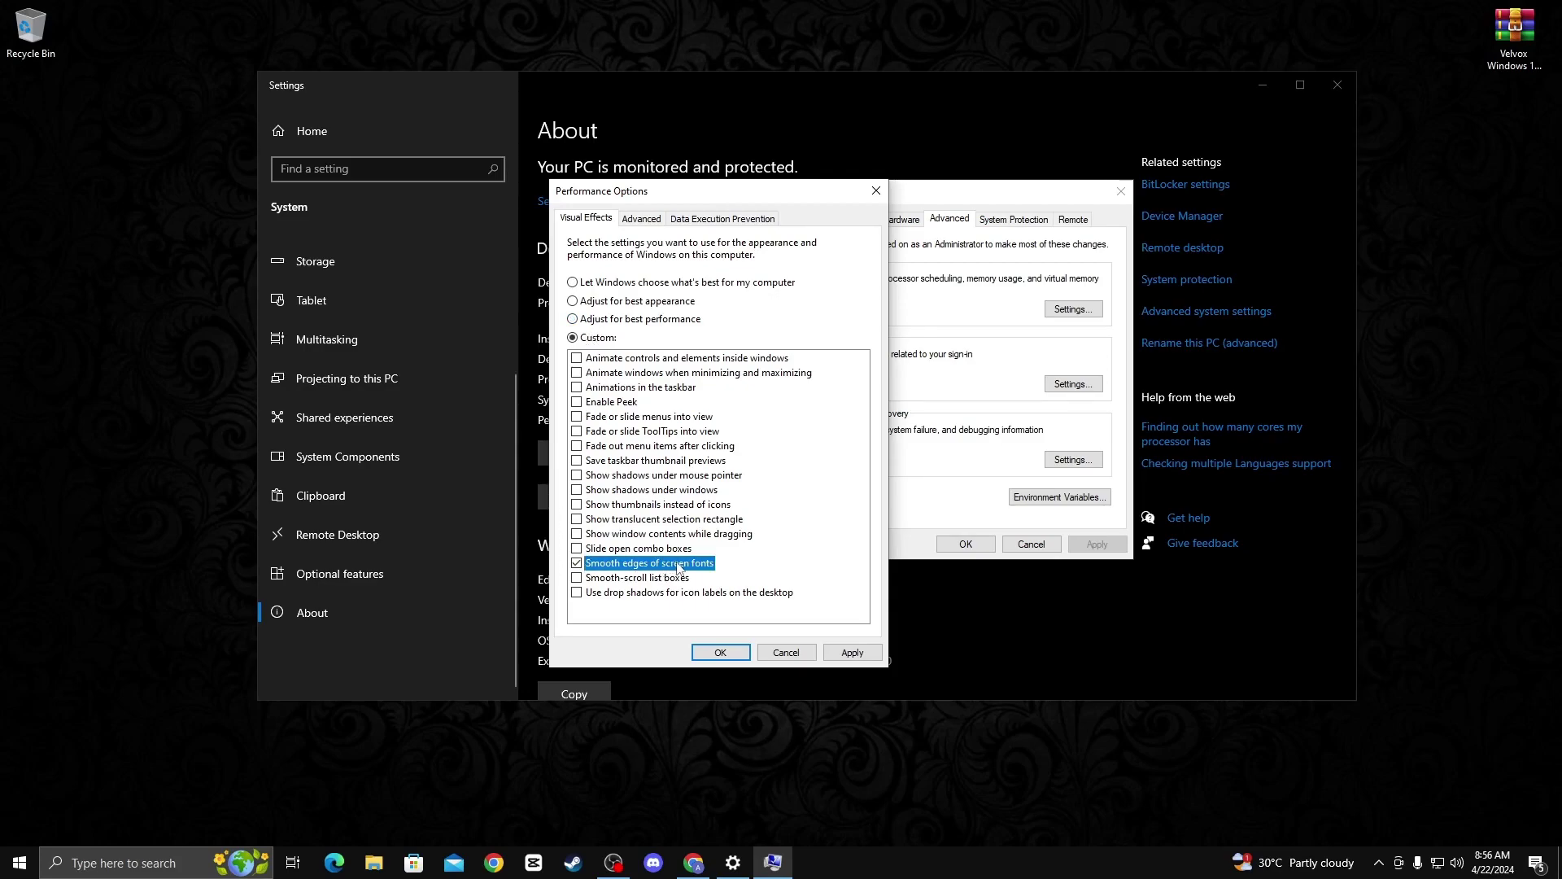
pyautogui.click(578, 507)
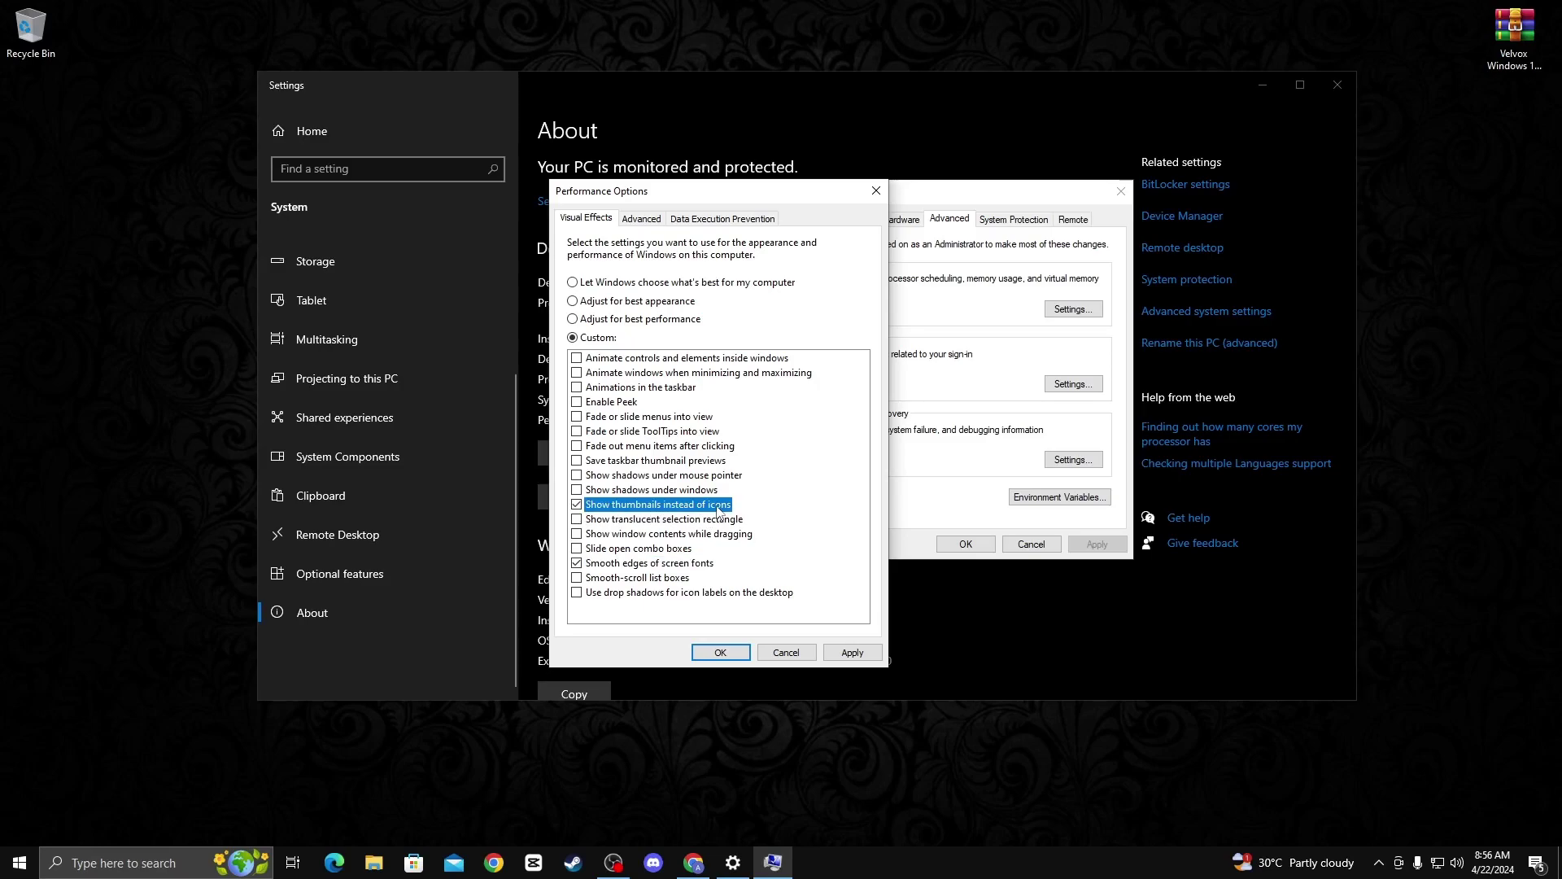
# Apply the visual effects, close Performance Options and System Properties, and close Settings
pyautogui.click(852, 652)
pyautogui.click(743, 650)
pyautogui.click(962, 542)
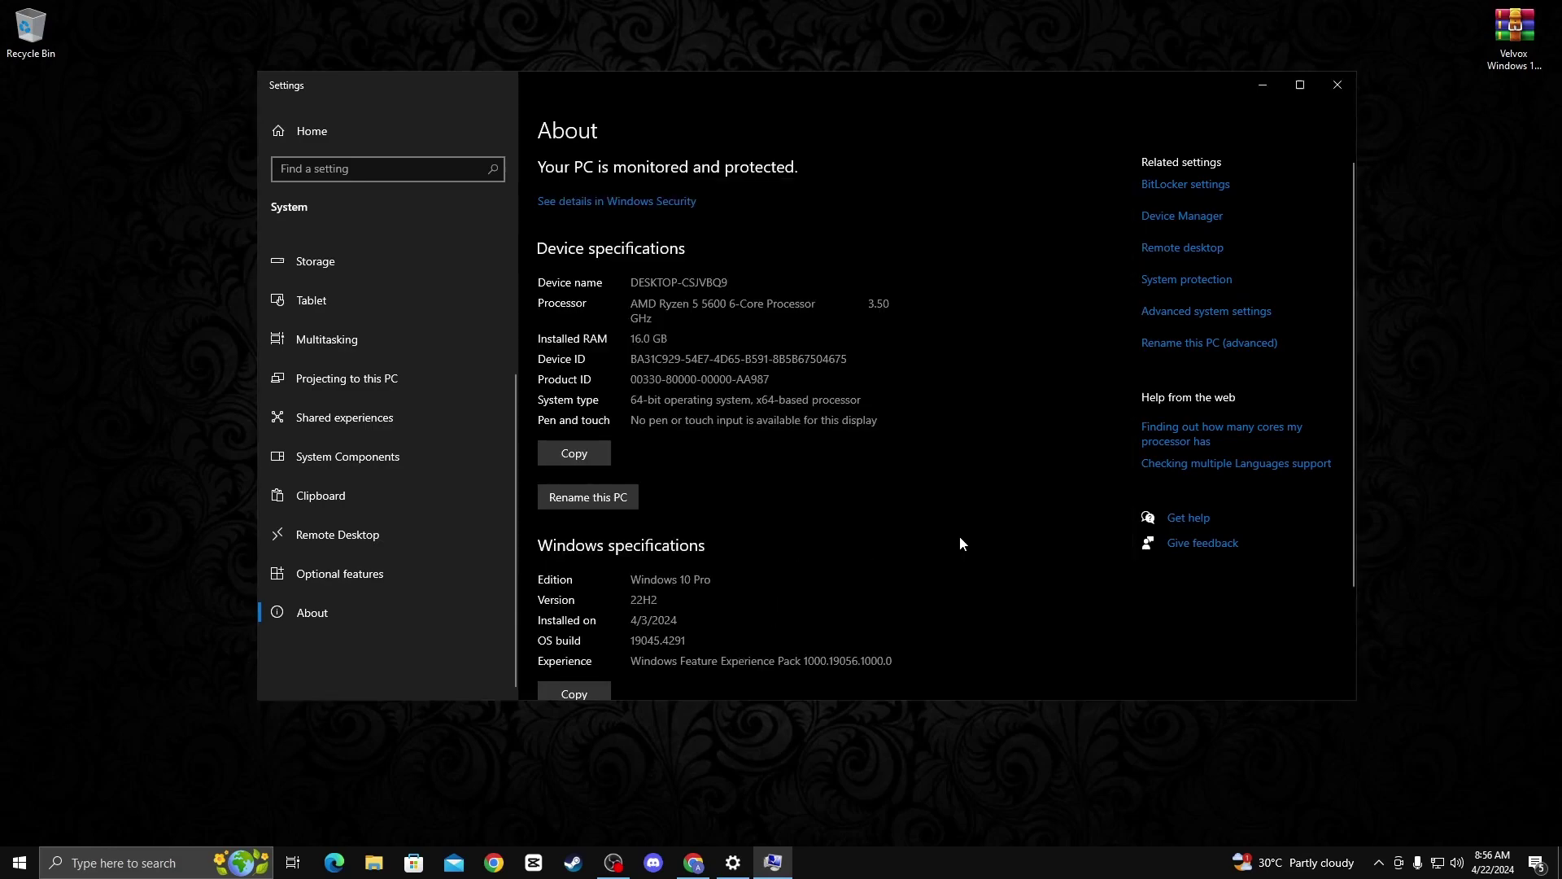
pyautogui.click(1336, 84)
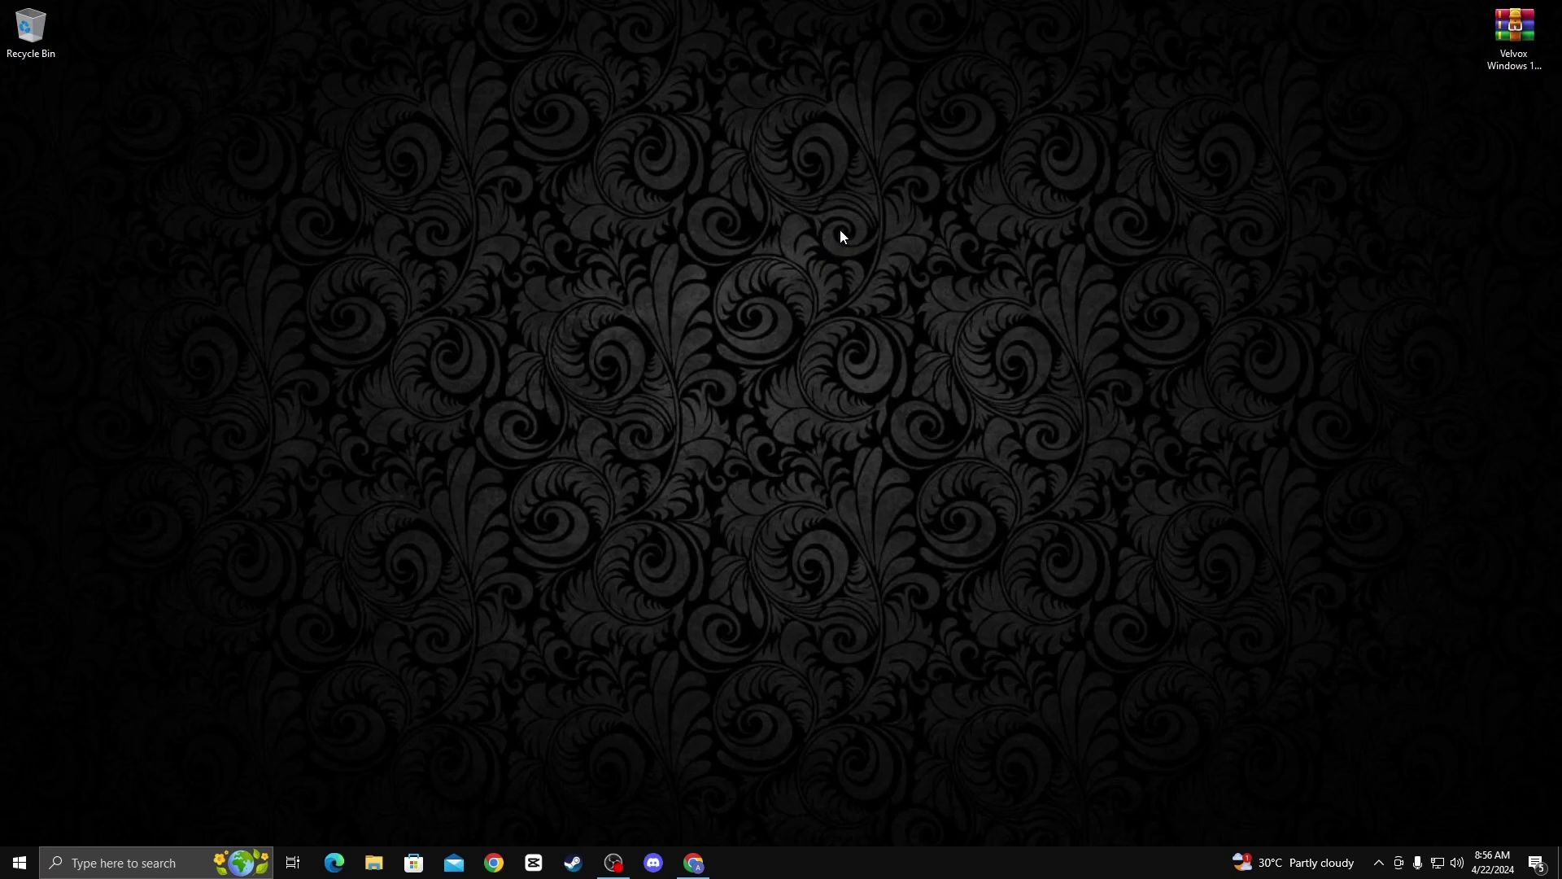
# Search for 'system' and run System Configuration as administrator
pyautogui.click(75, 864)
pyautogui.write('s')
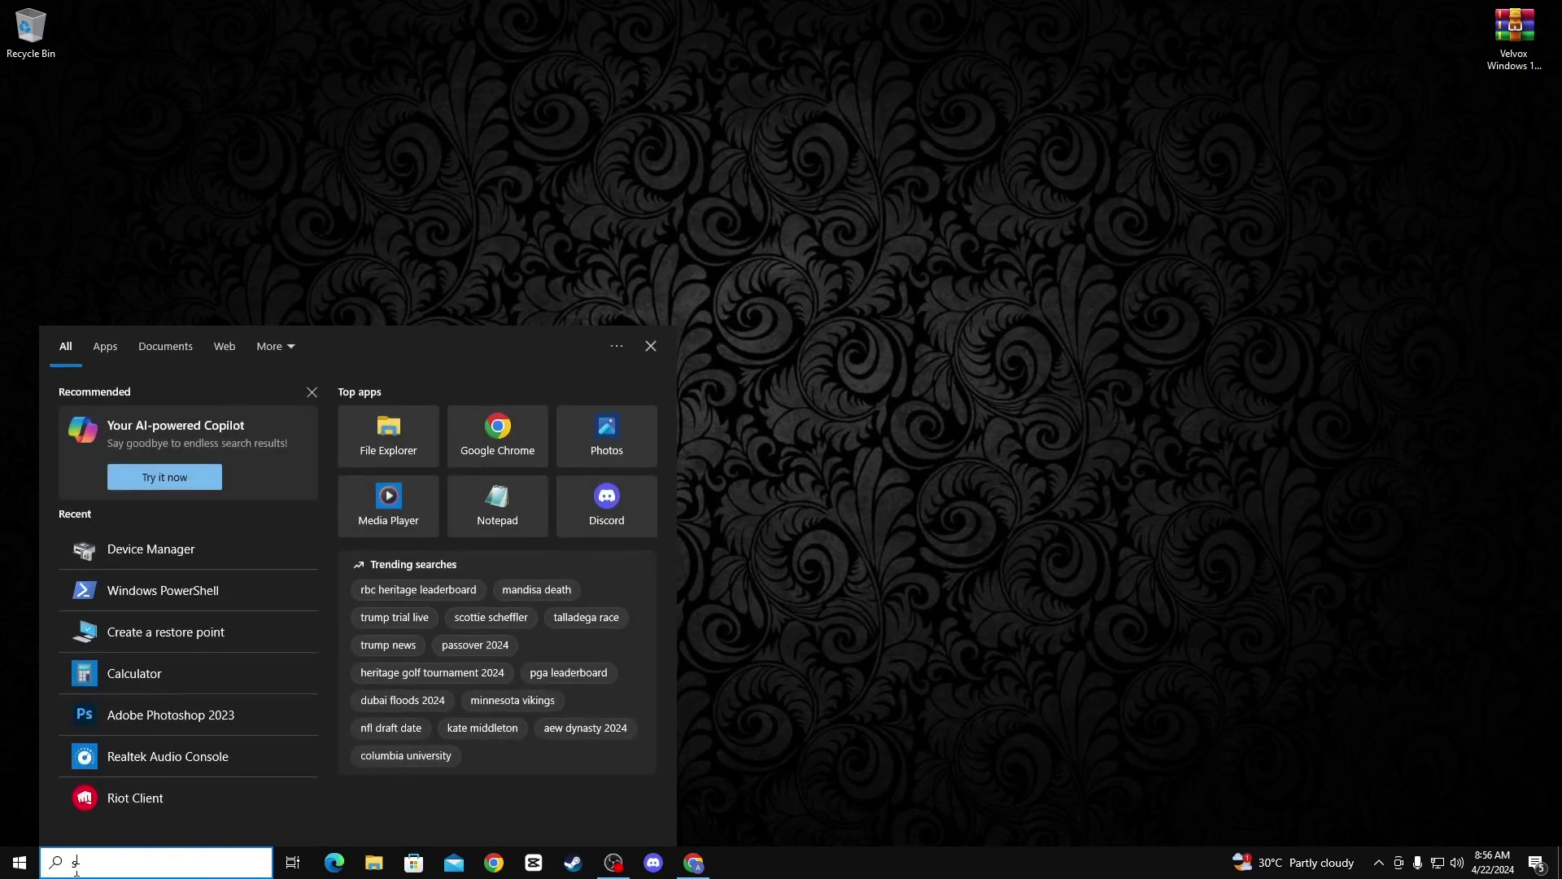
pyautogui.write('yste')
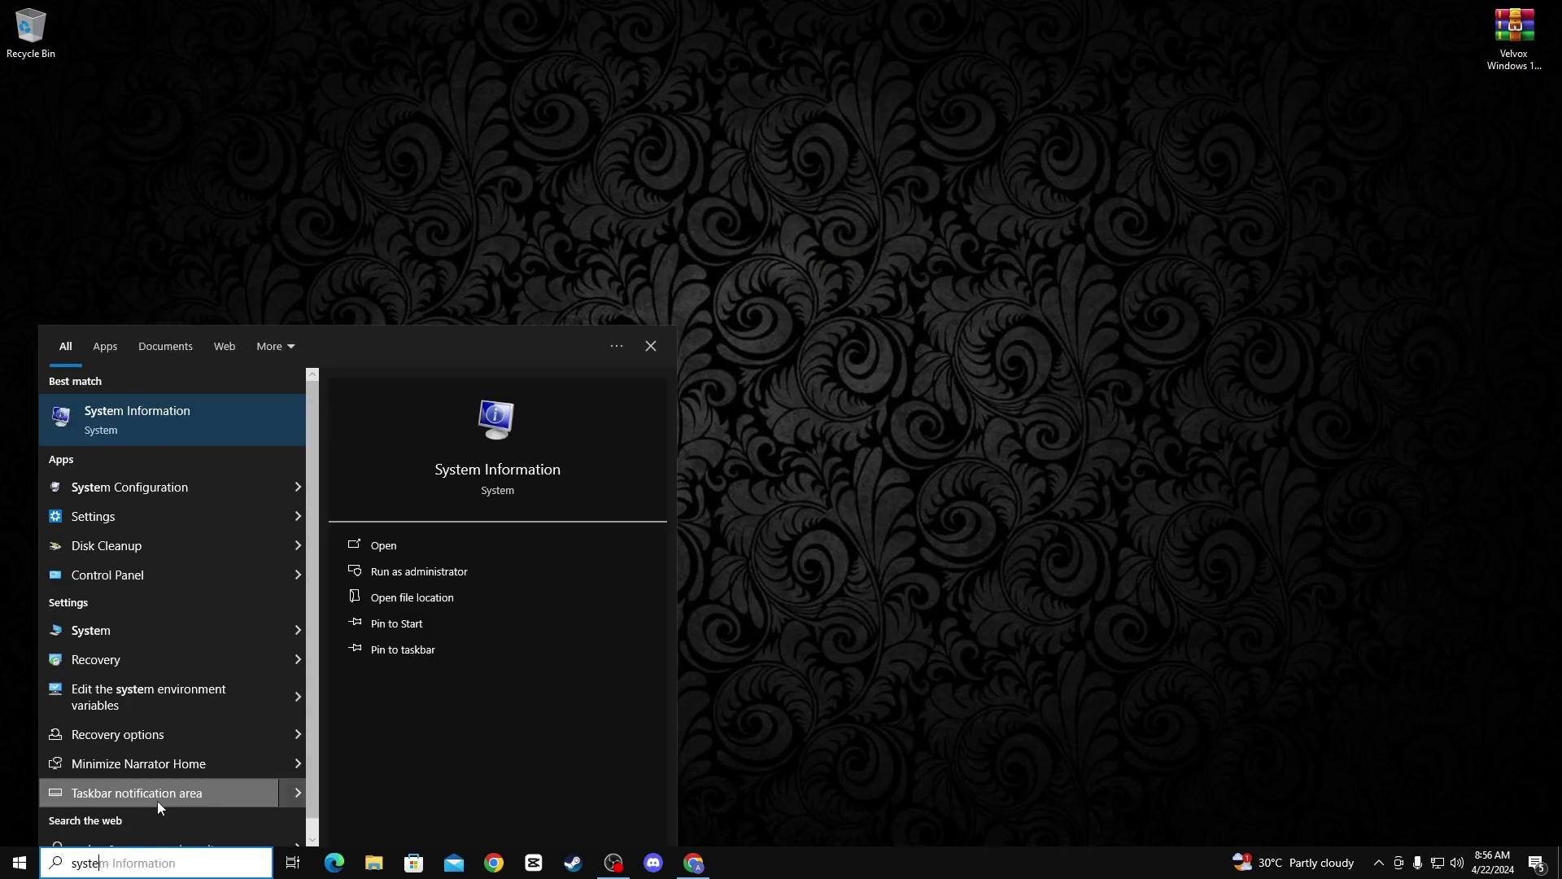
pyautogui.write('m')
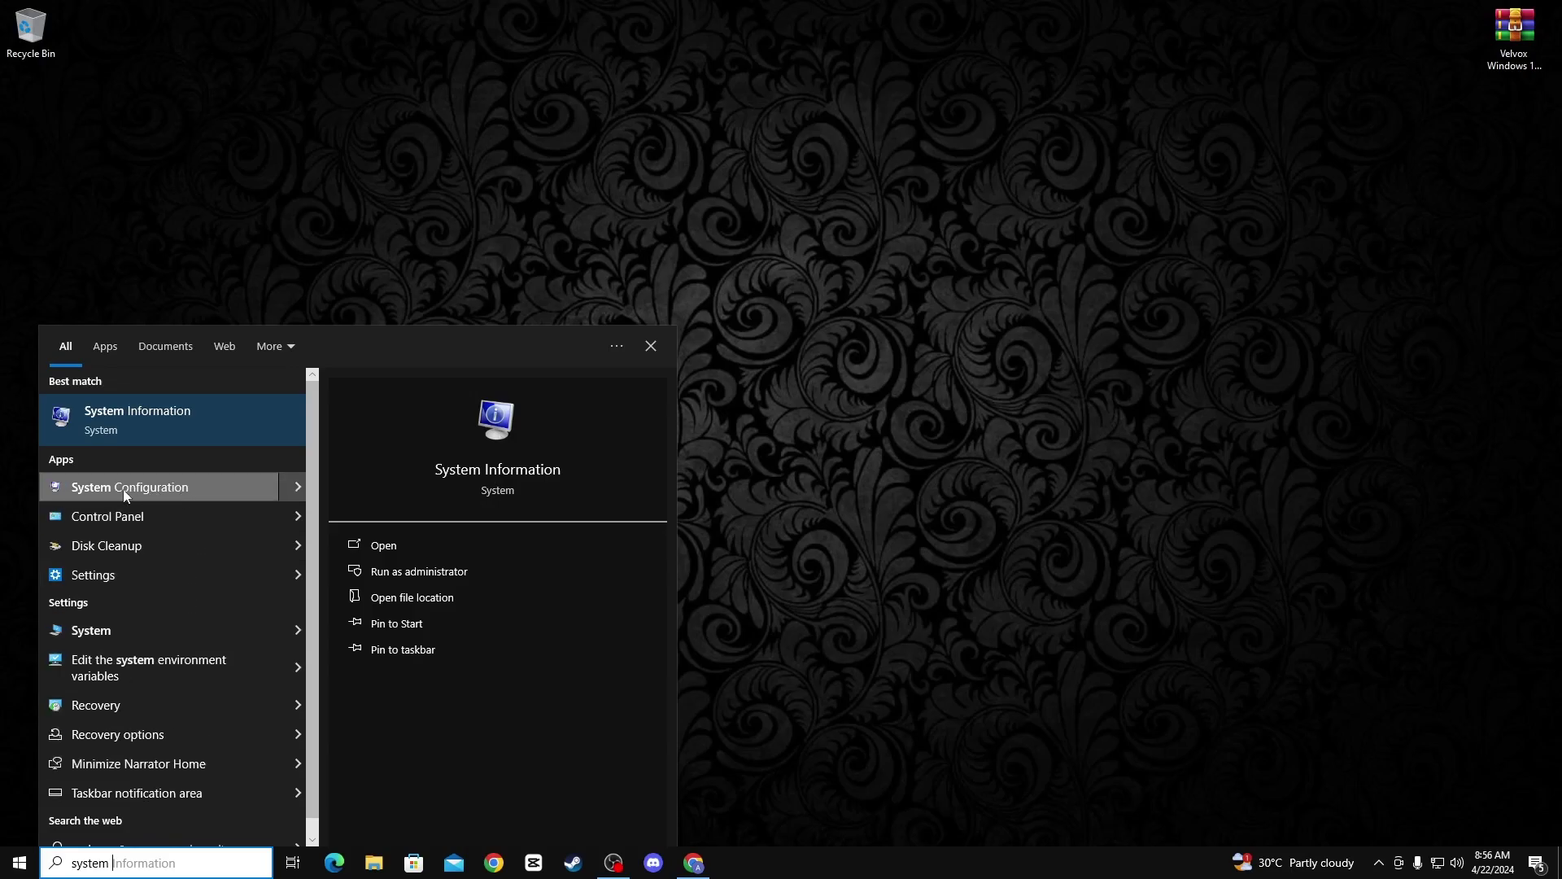
pyautogui.rightClick(123, 490)
pyautogui.click(155, 505)
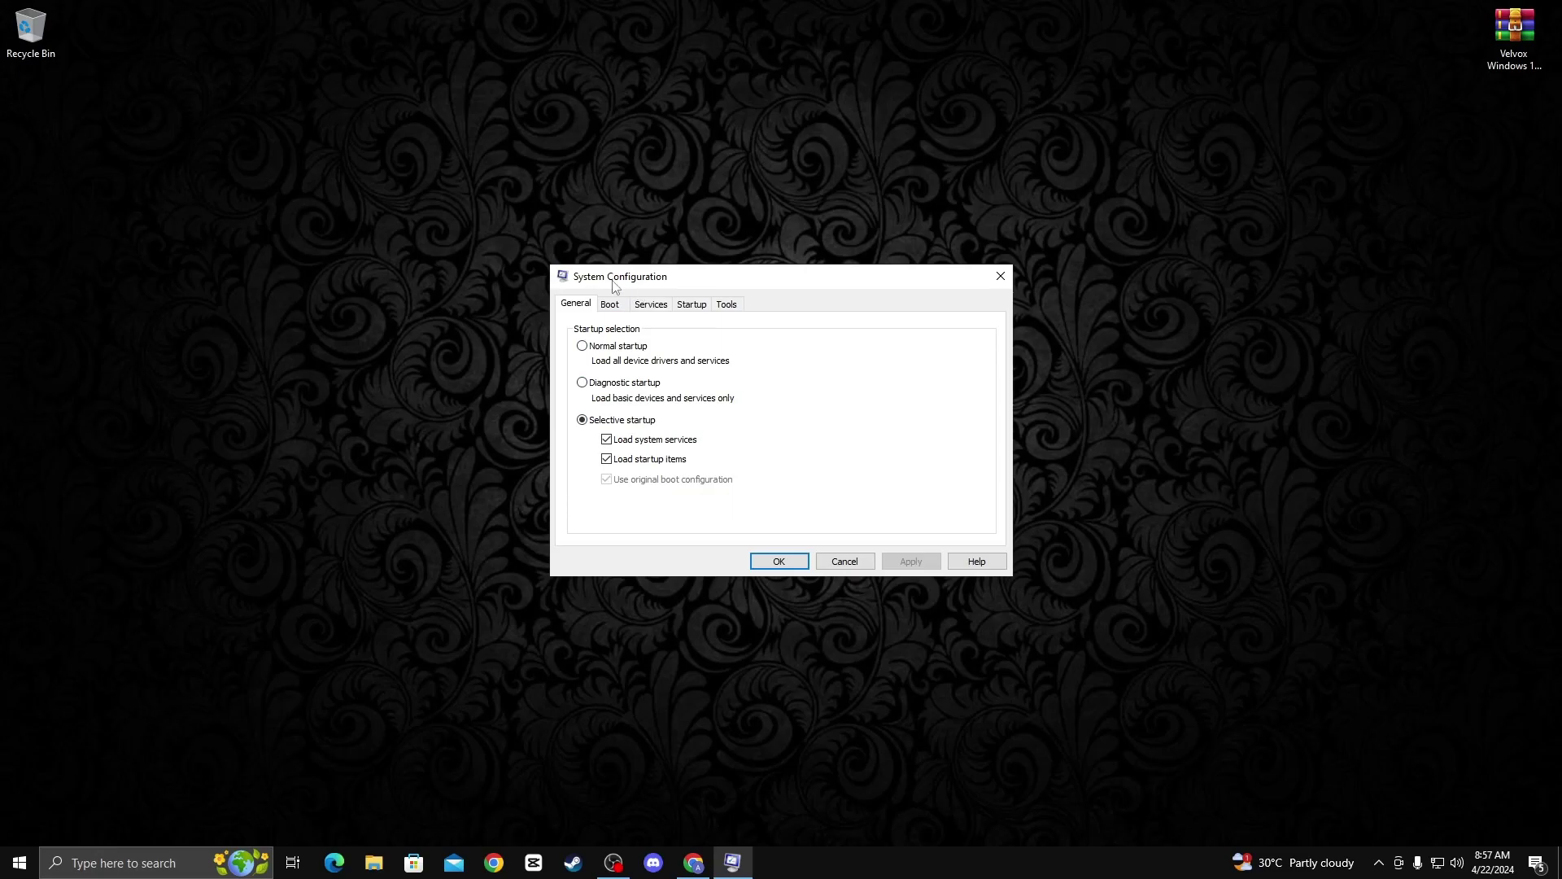
# On the Boot tab, set Number of processors to 12, enable No GUI boot, and apply
pyautogui.click(612, 305)
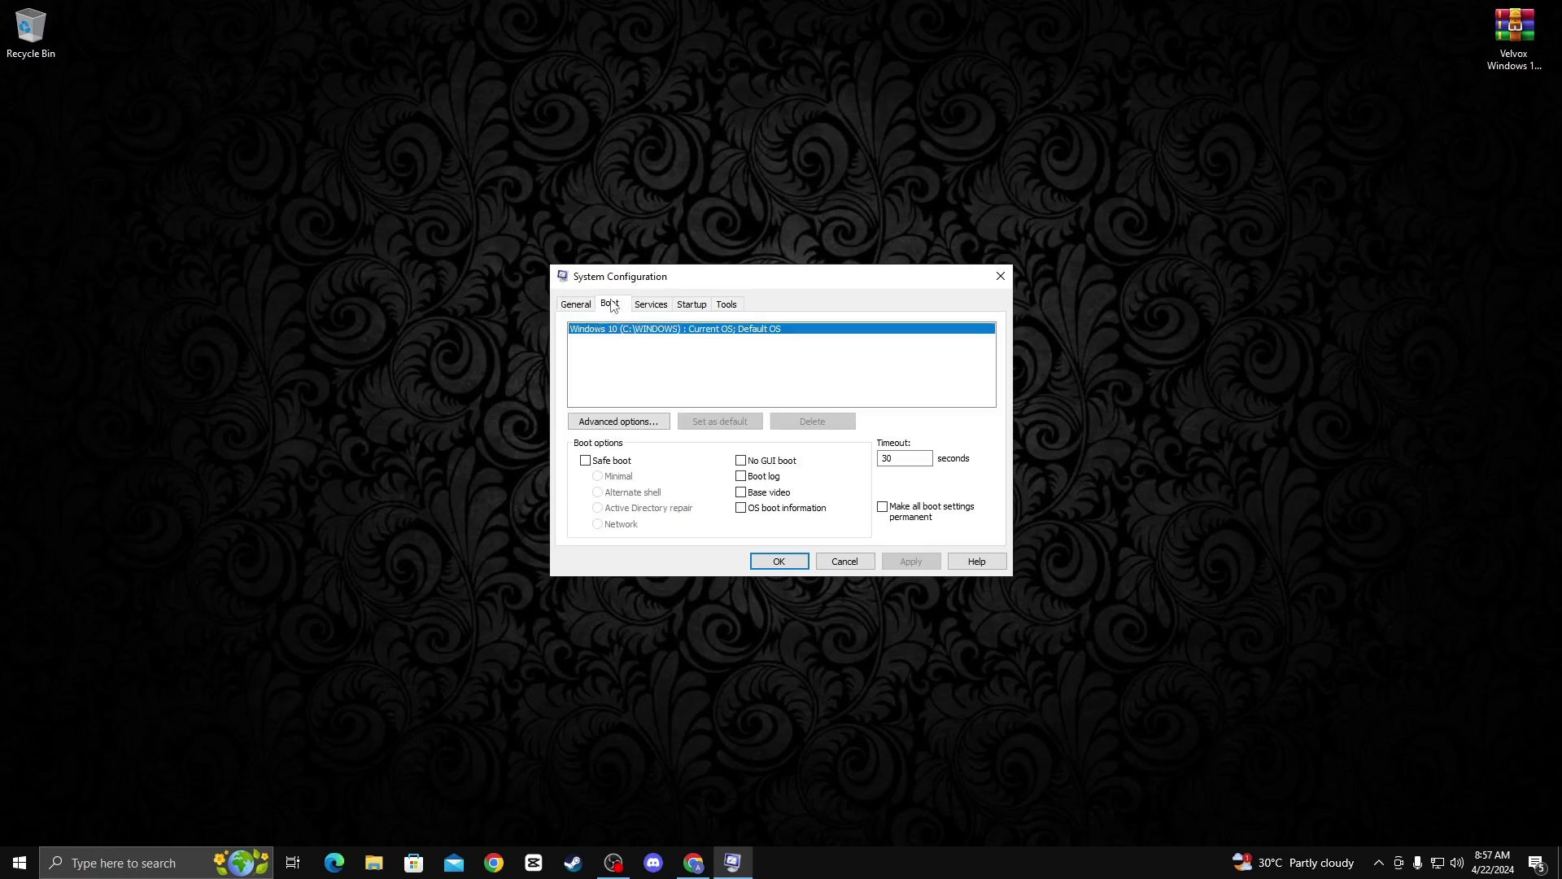
pyautogui.click(649, 423)
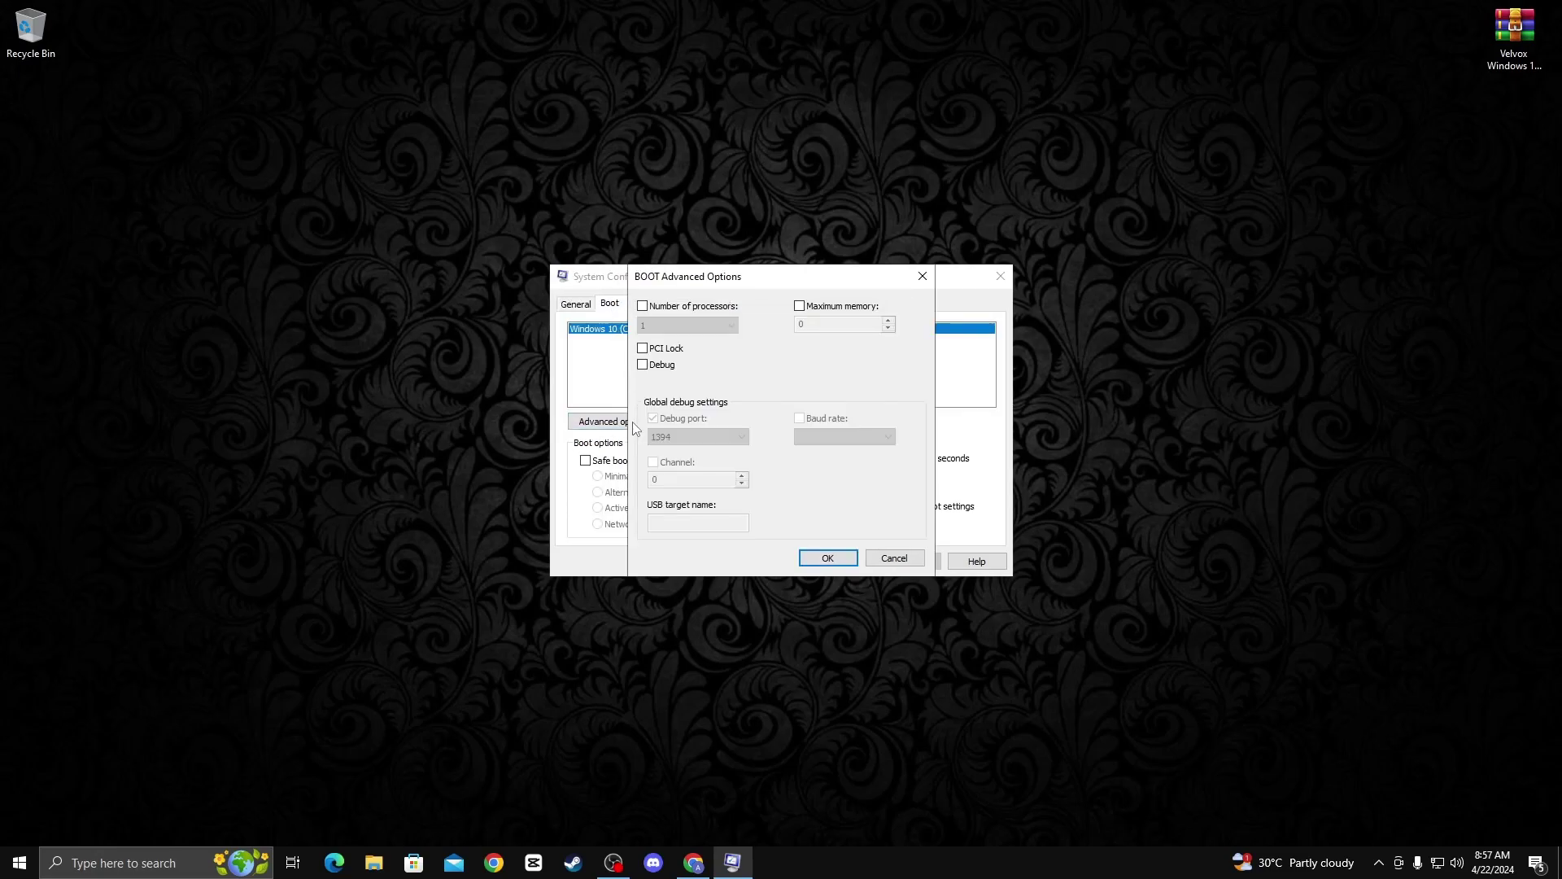
pyautogui.click(647, 309)
pyautogui.click(672, 326)
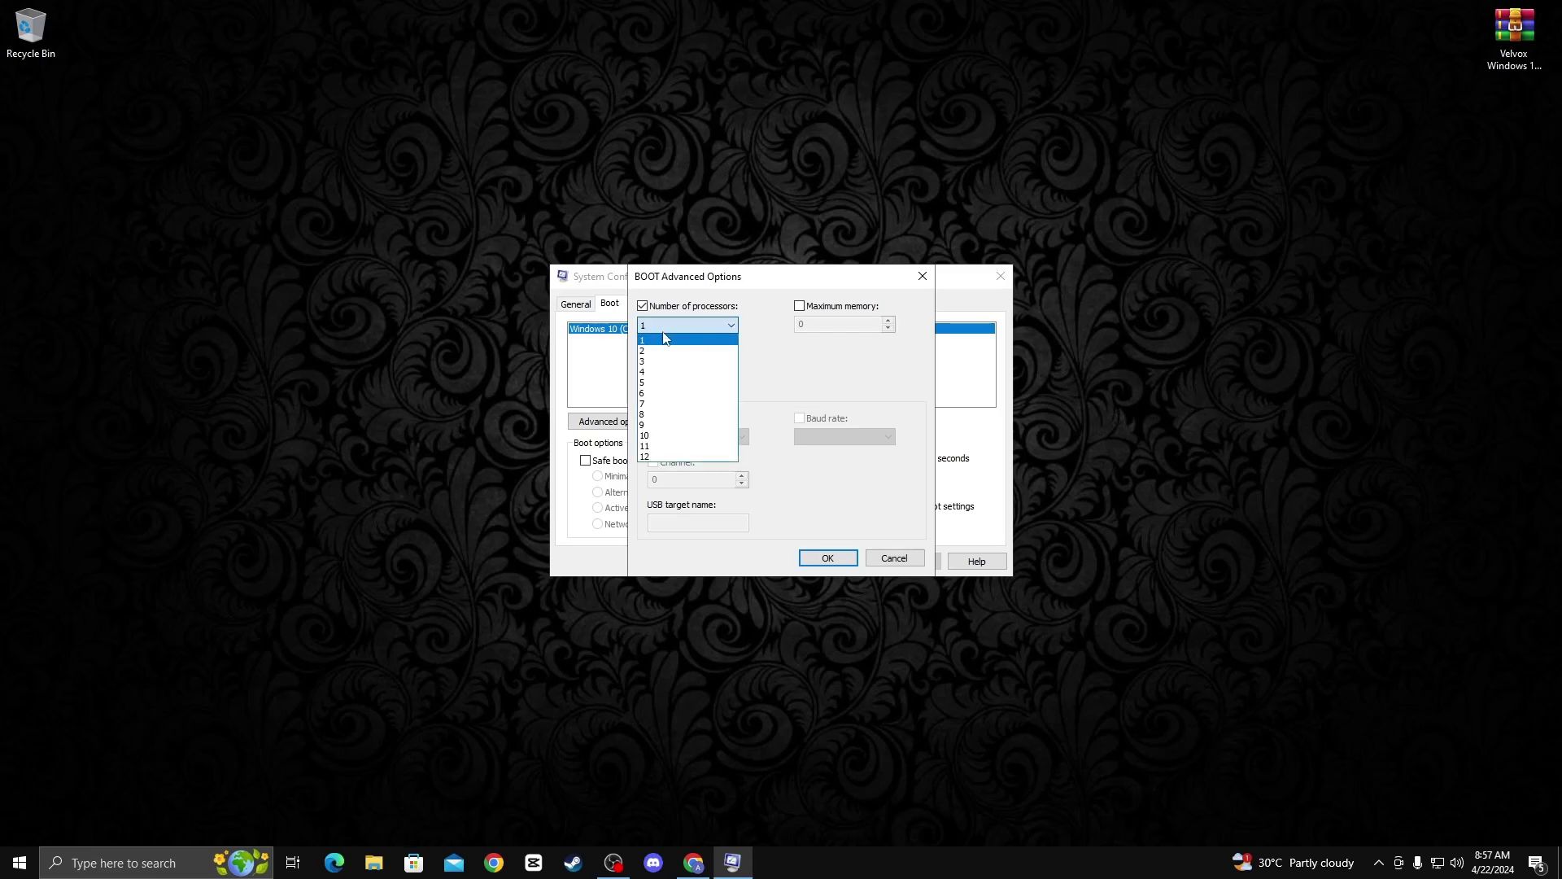
pyautogui.click(656, 457)
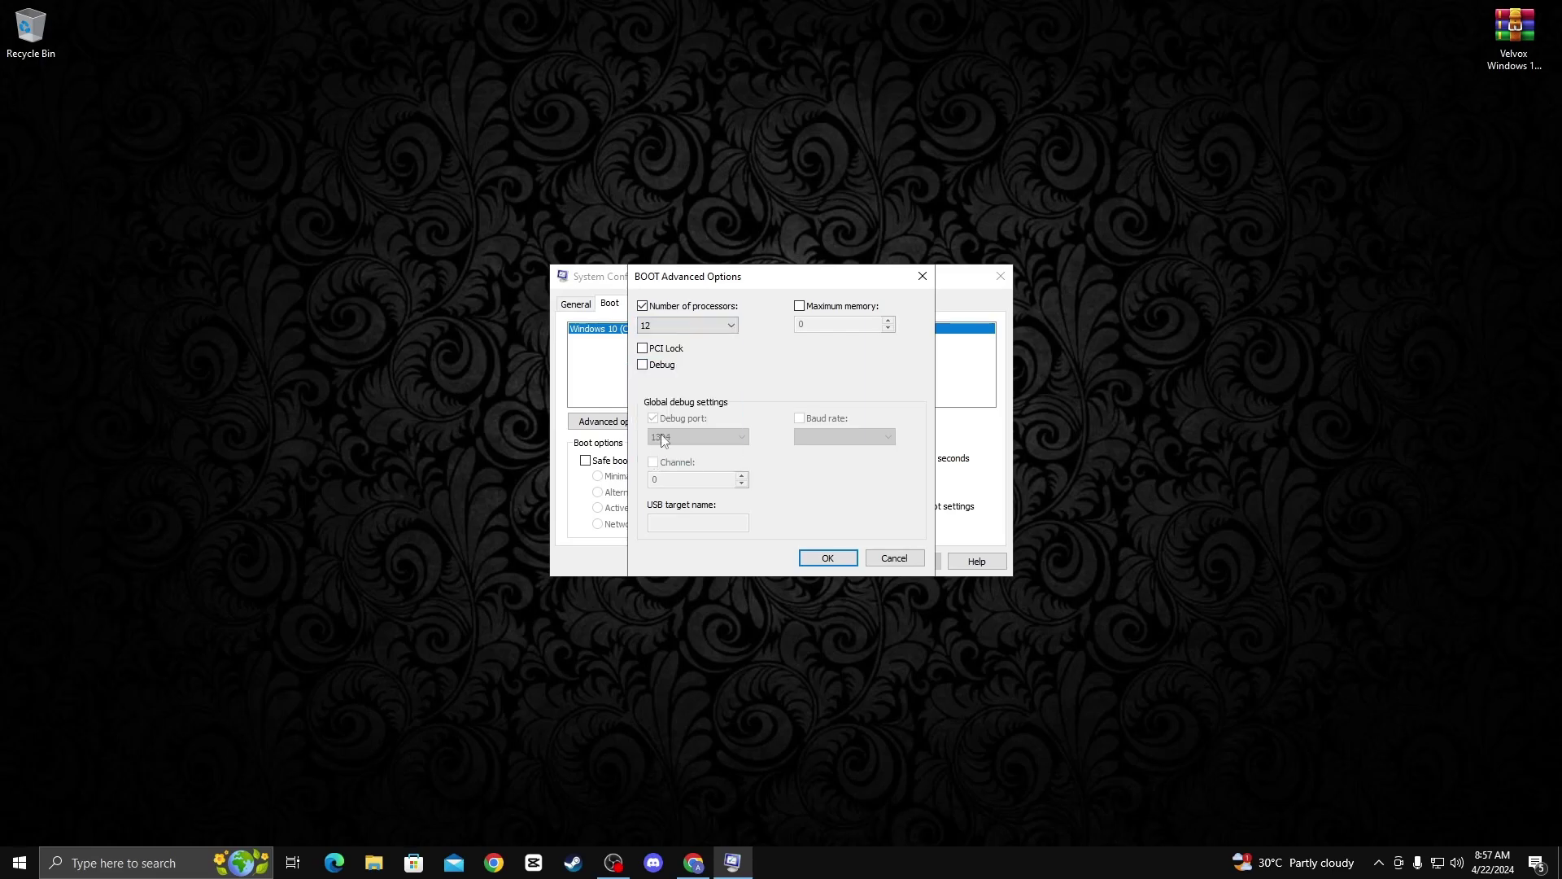
pyautogui.click(827, 558)
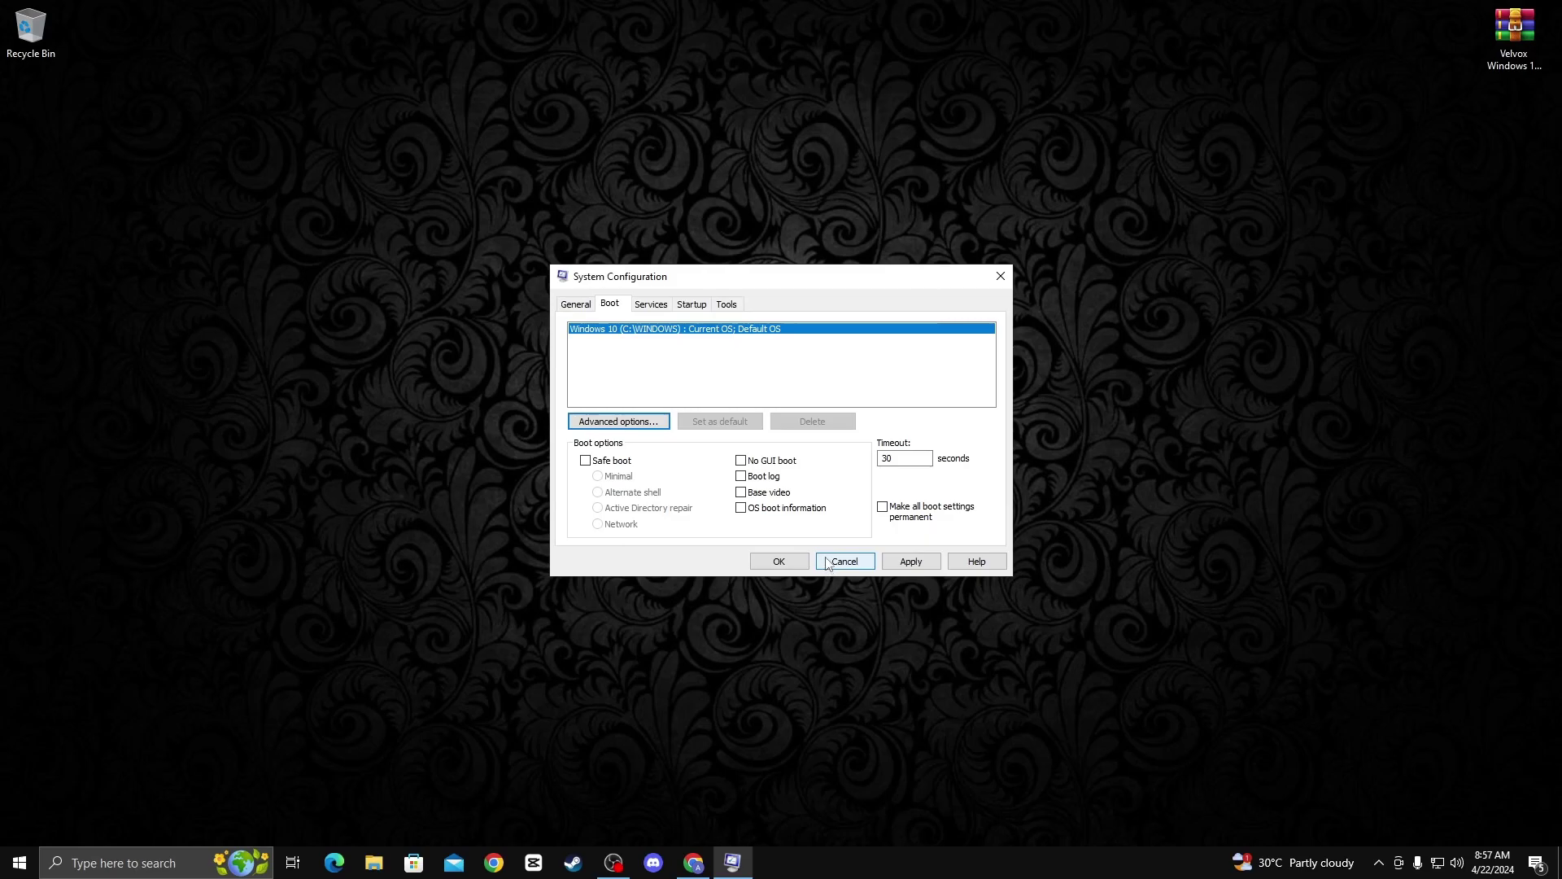
pyautogui.click(750, 462)
pyautogui.click(903, 561)
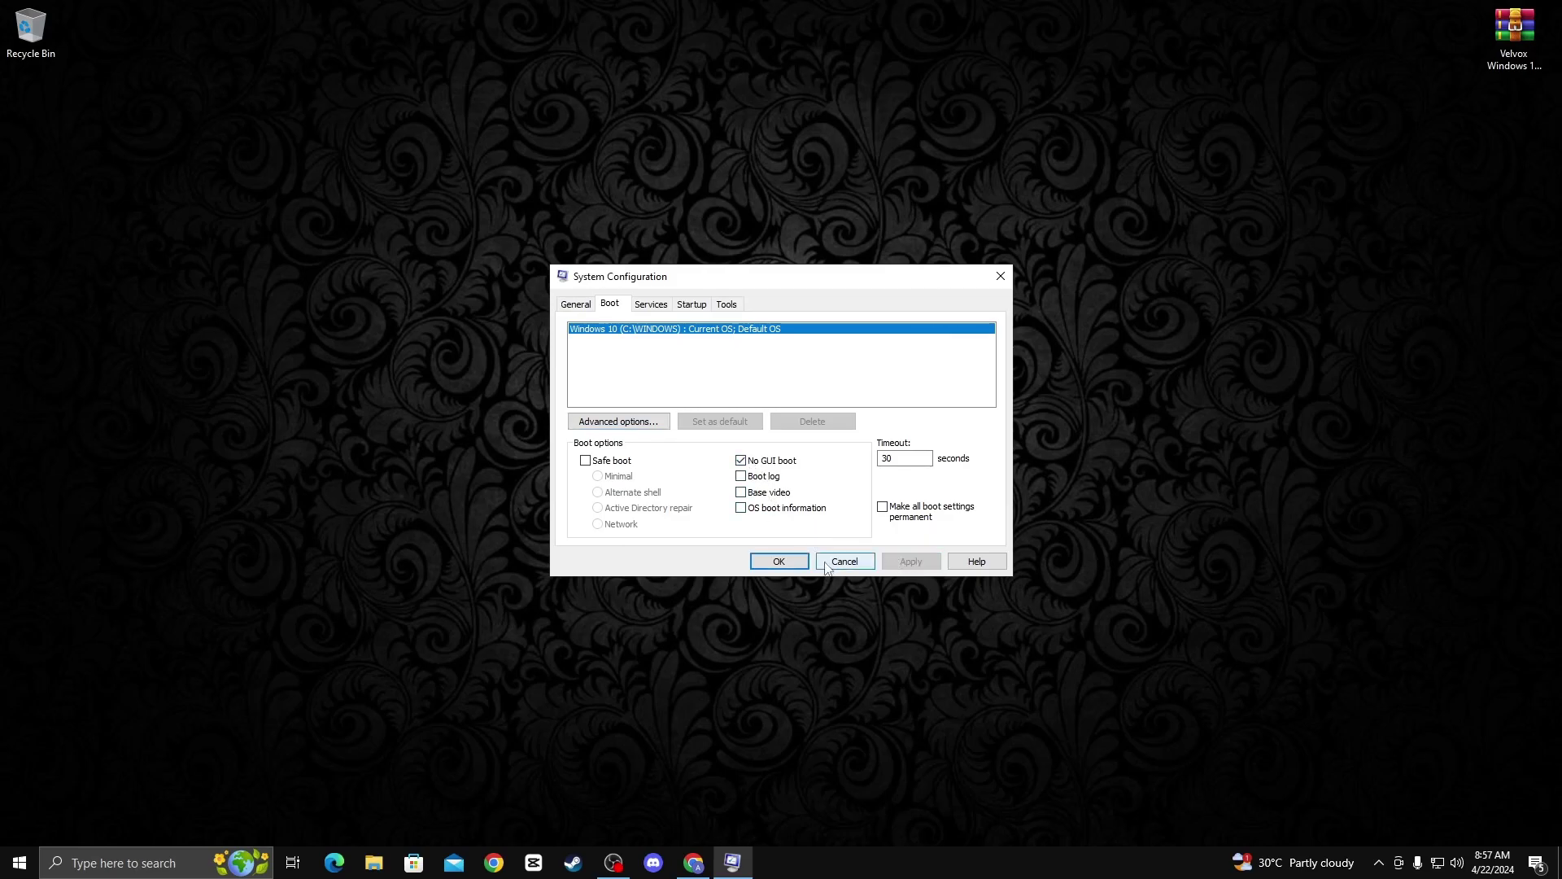
pyautogui.click(769, 564)
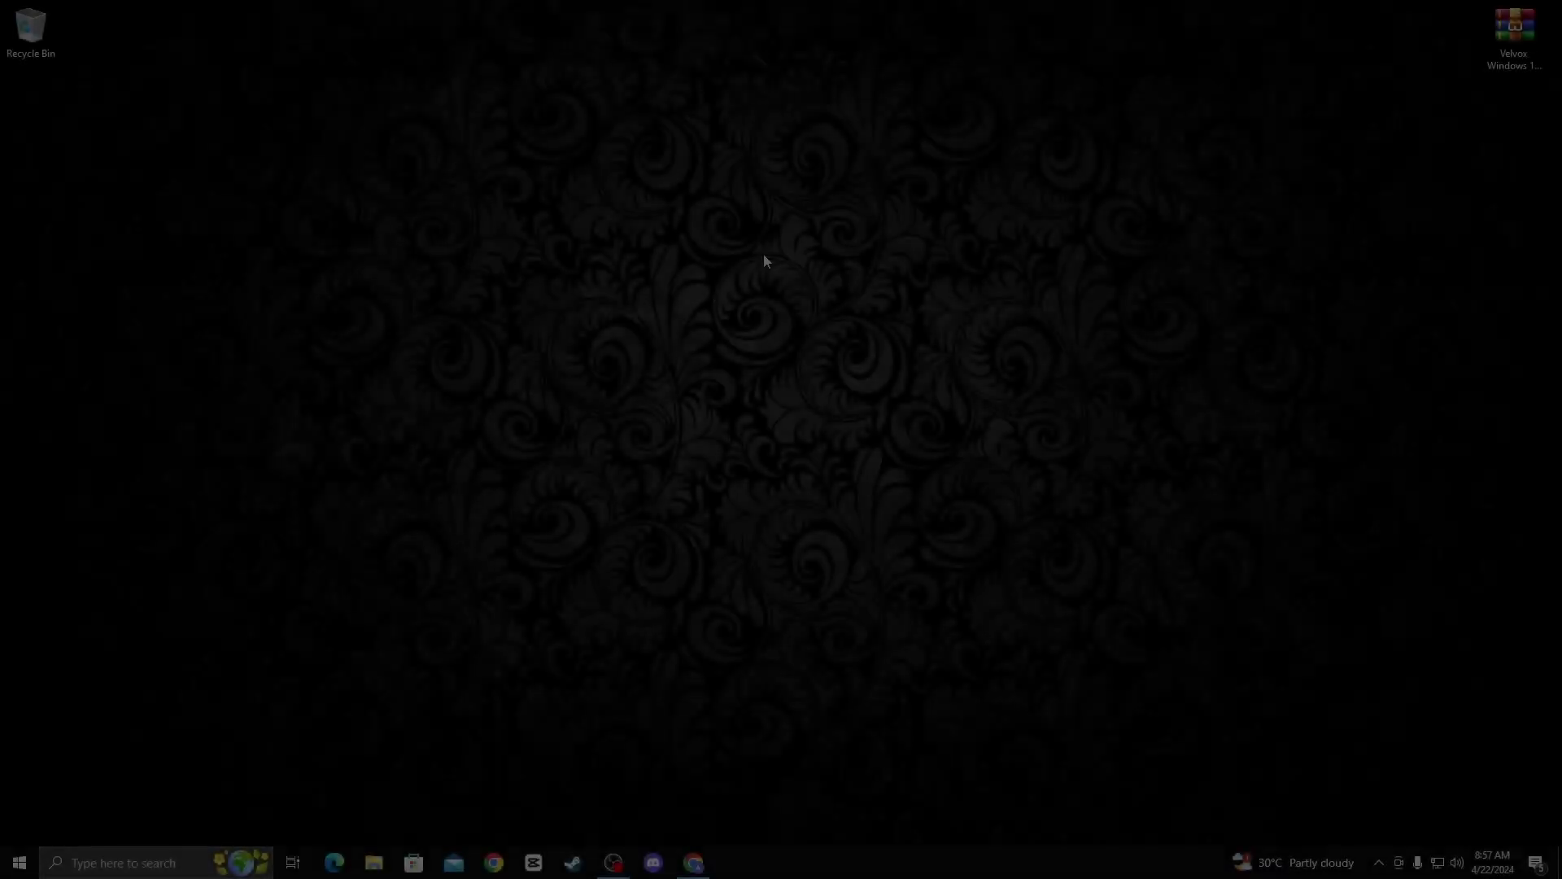
# Drag the Velvox Windows 10 Optimization Pack archive to mid-desktop and bring up its context menu
pyautogui.moveTo(1480, 65); pyautogui.dragTo(514, 297)
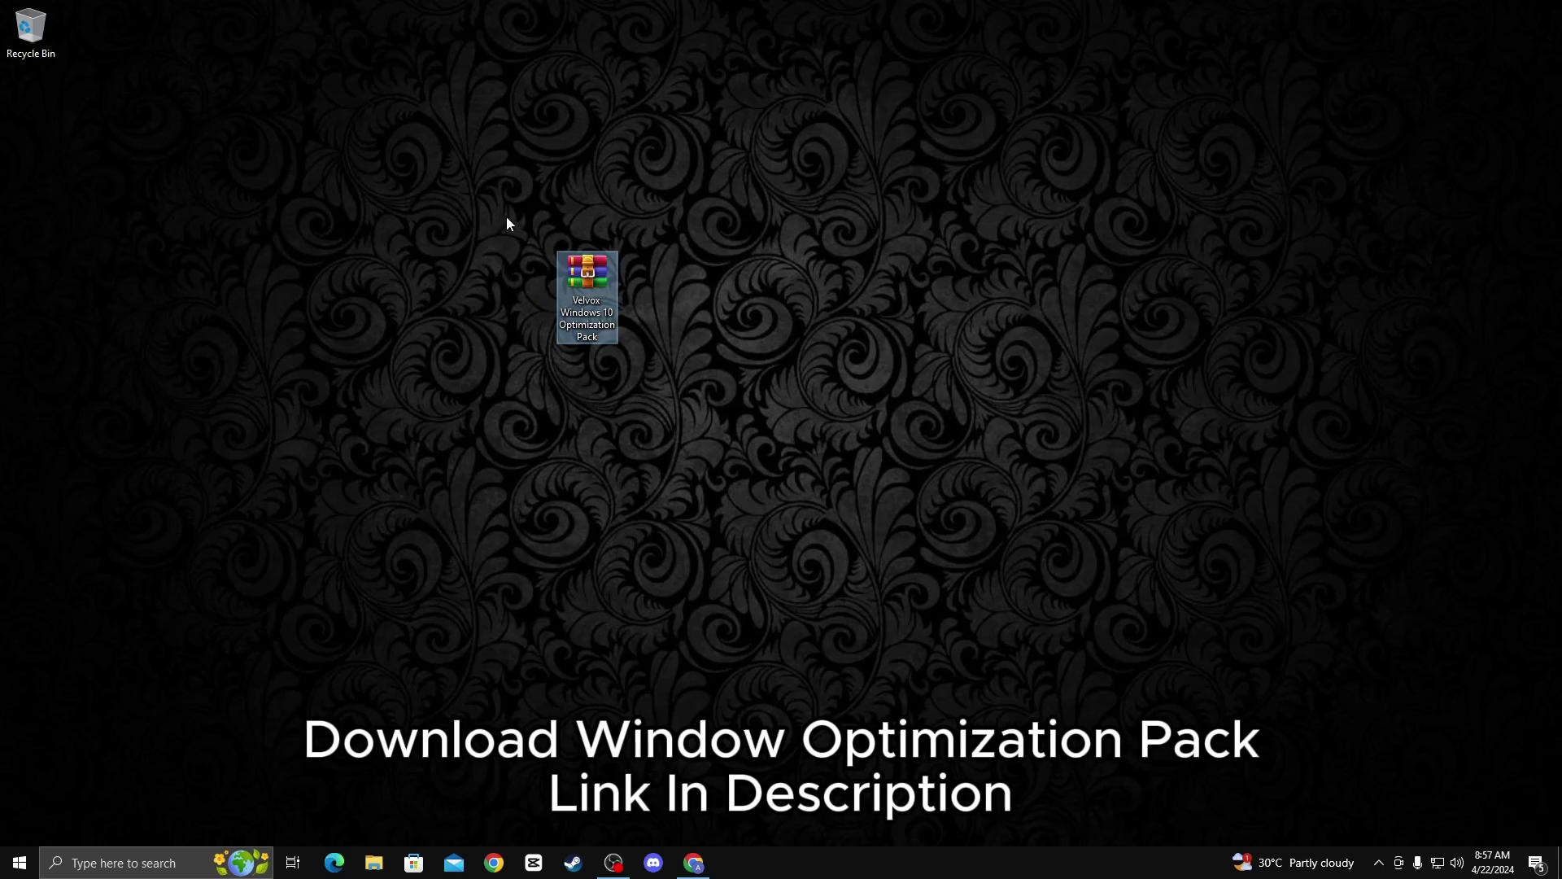
pyautogui.moveTo(509, 218); pyautogui.dragTo(614, 374)
pyautogui.moveTo(636, 378); pyautogui.dragTo(554, 223)
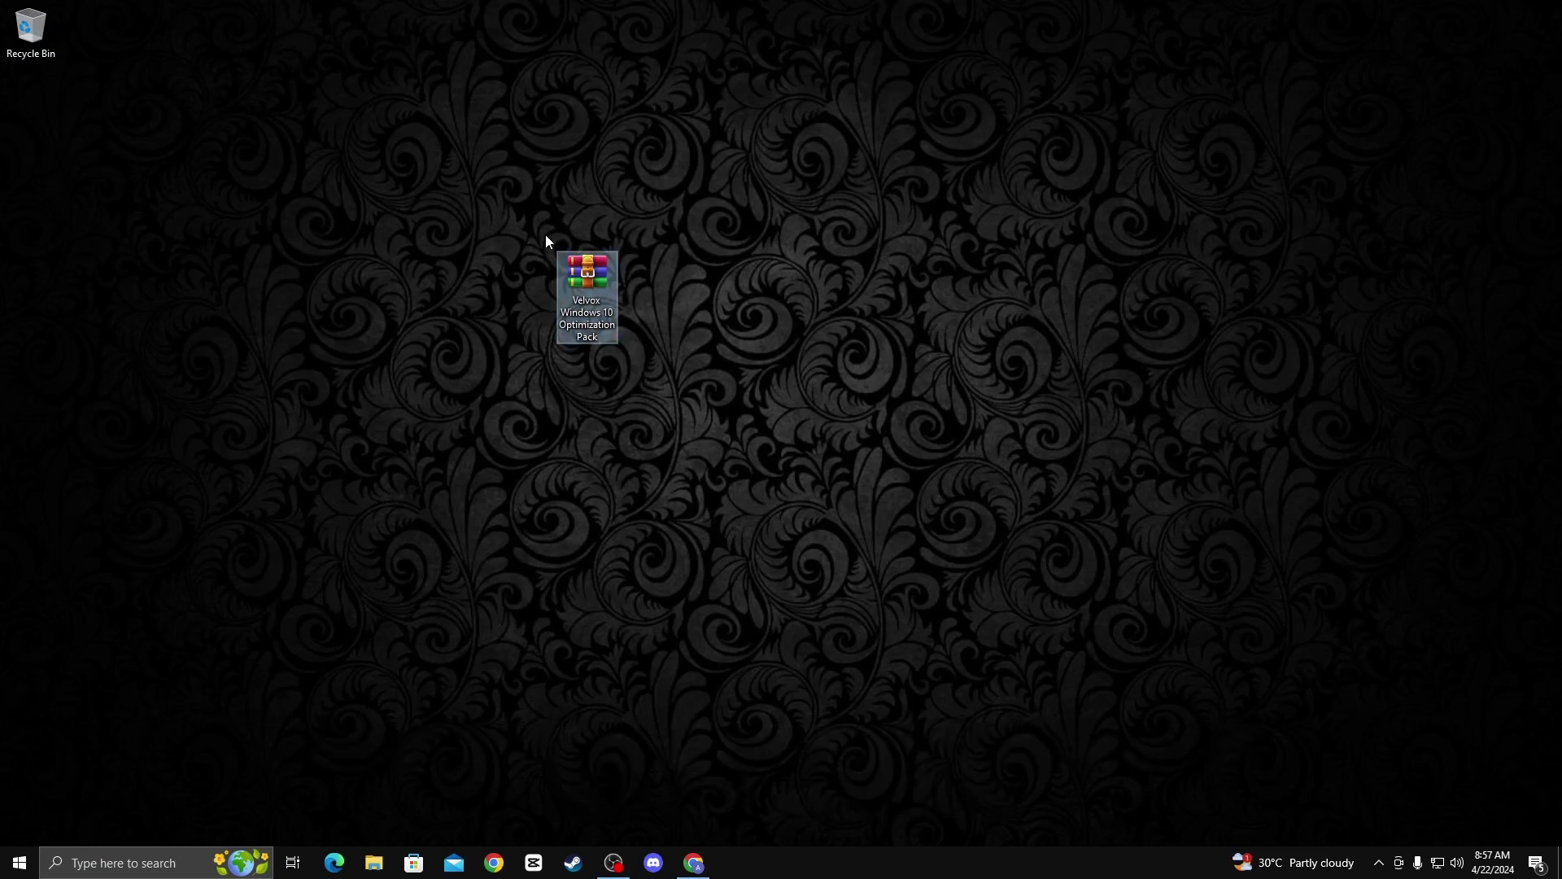
pyautogui.rightClick(578, 280)
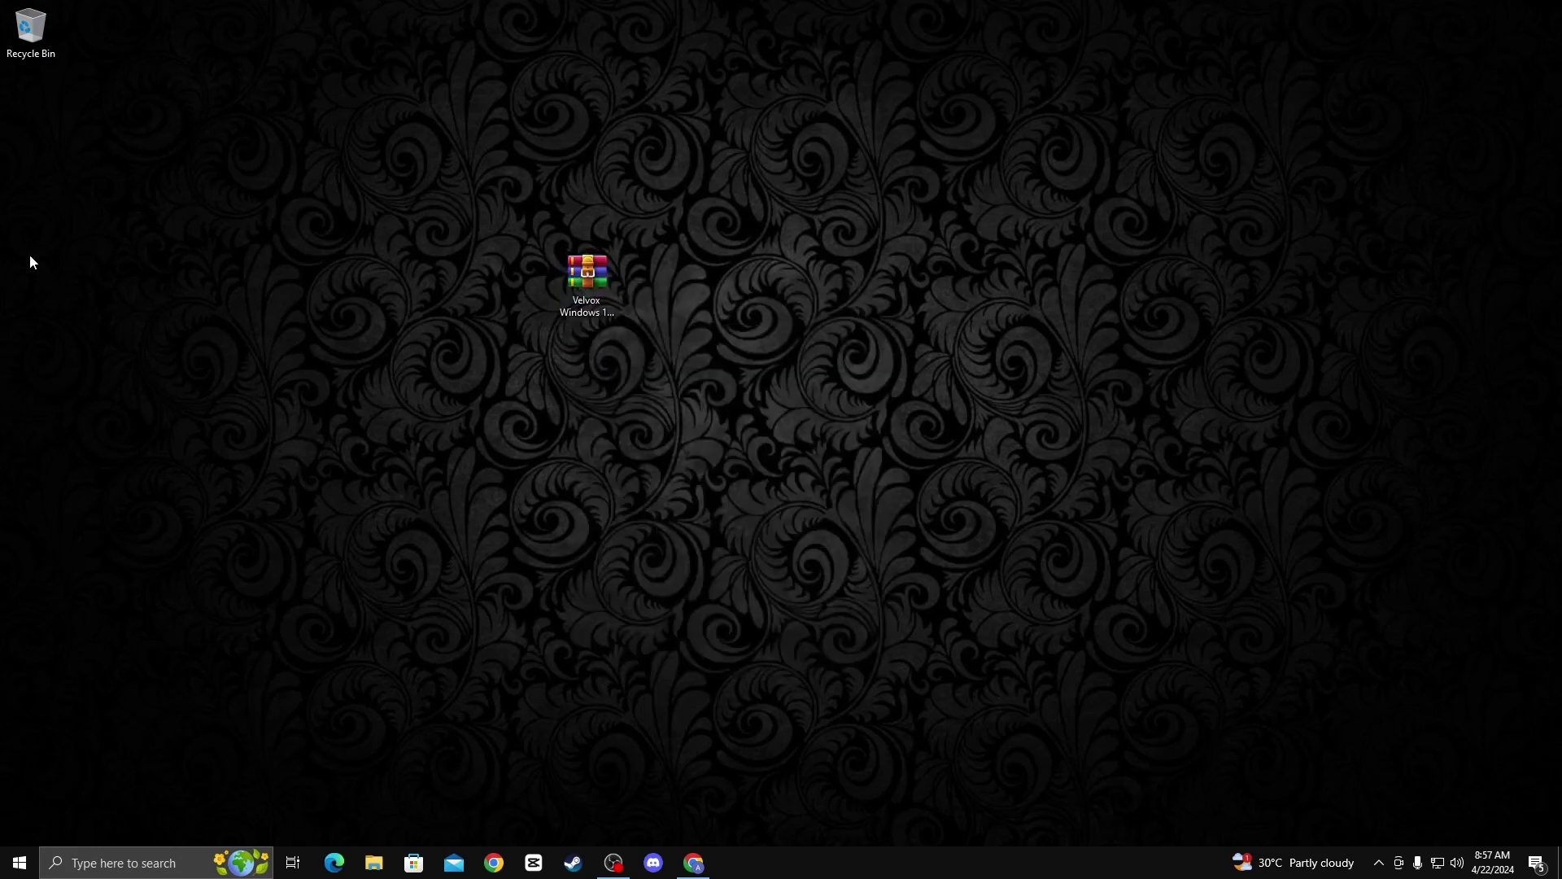
# Open the extracted Velvox Optimization Pack folder and shift its window to the left
pyautogui.doubleClick(30, 118)
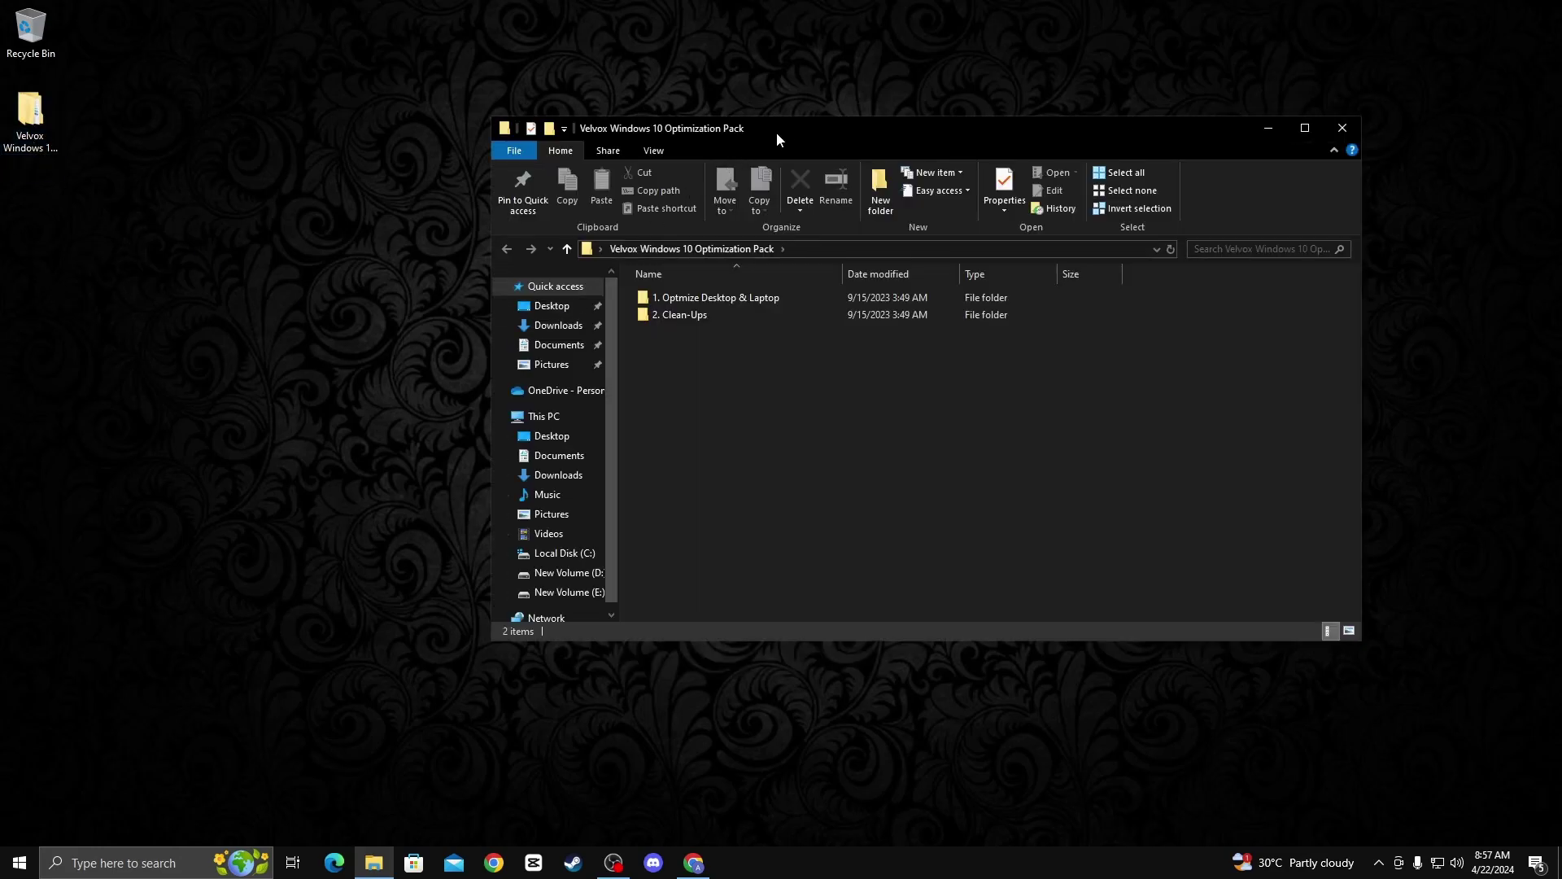
pyautogui.moveTo(776, 131); pyautogui.dragTo(520, 150)
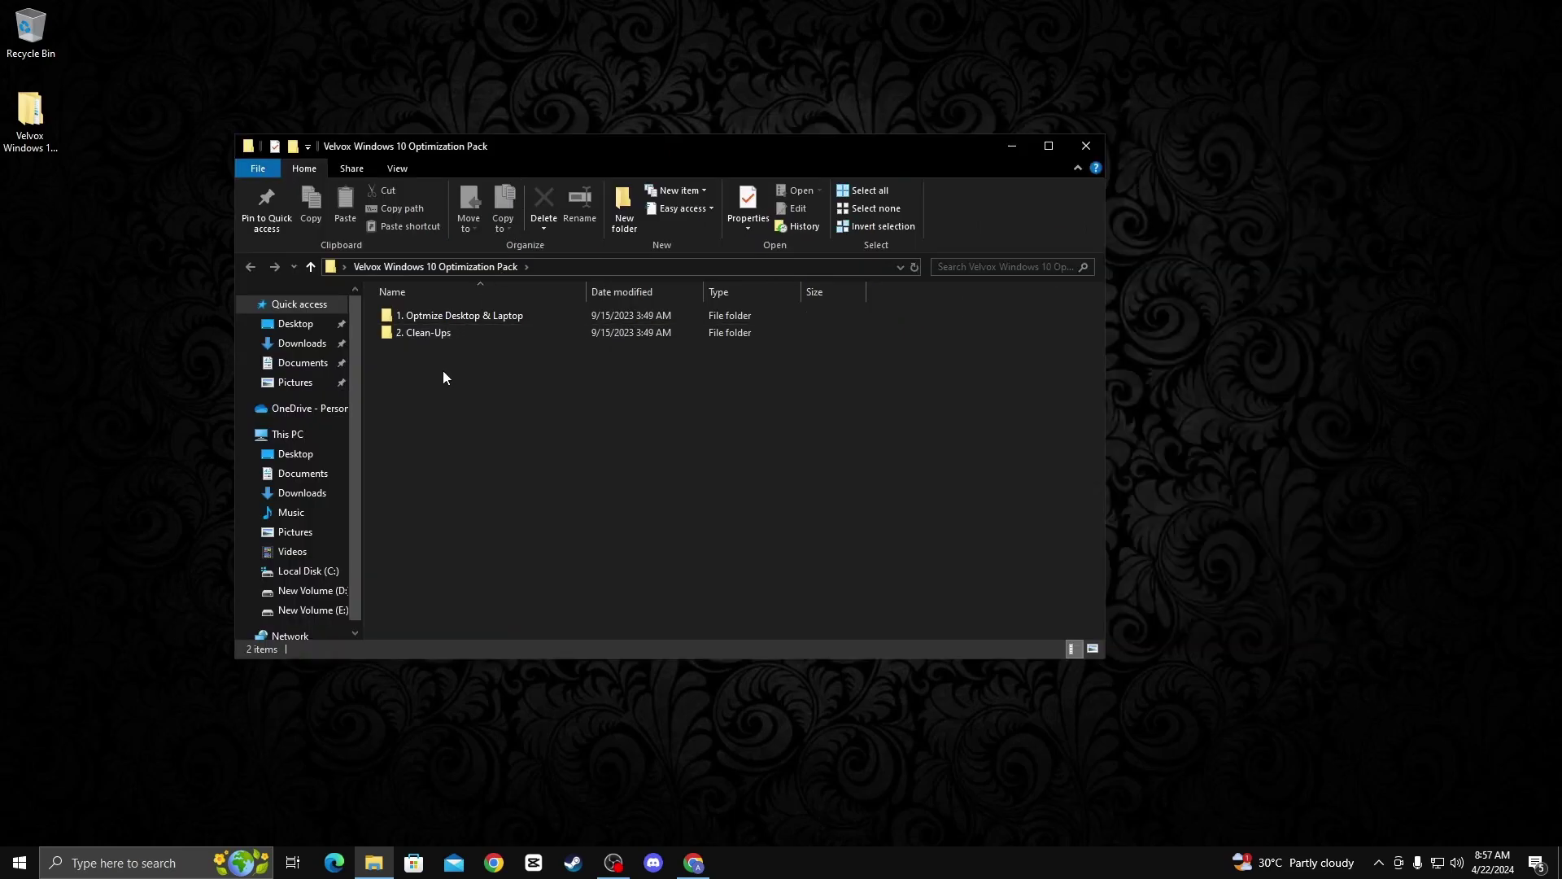